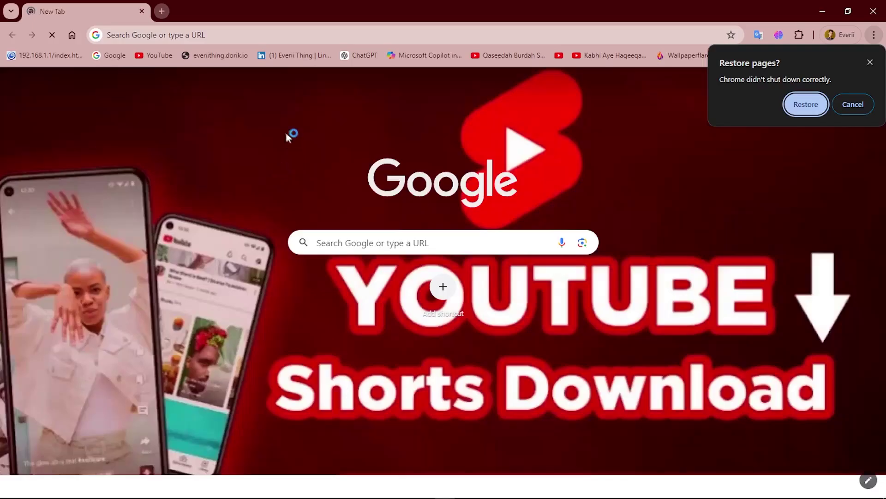
- Go to freepik.com, search for 'lemon' images and scroll through the results
{"action": "left_click", "coordinate": [238, 27]}
{"action": "type", "text": "f"}
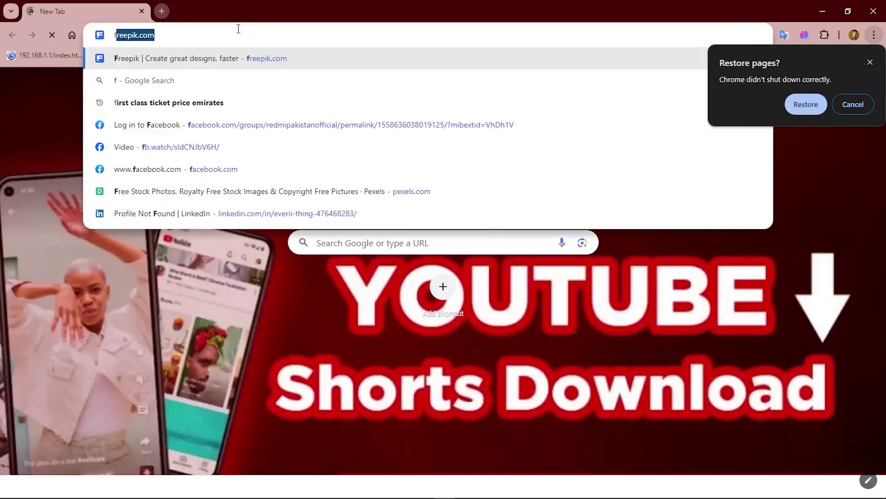
{"action": "type", "text": "re"}
{"action": "key", "text": "Return"}
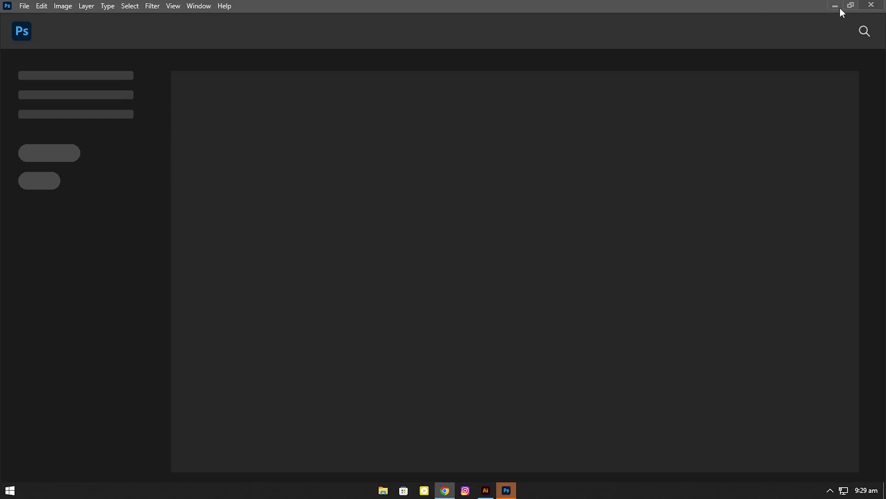
{"action": "left_click", "coordinate": [840, 6]}
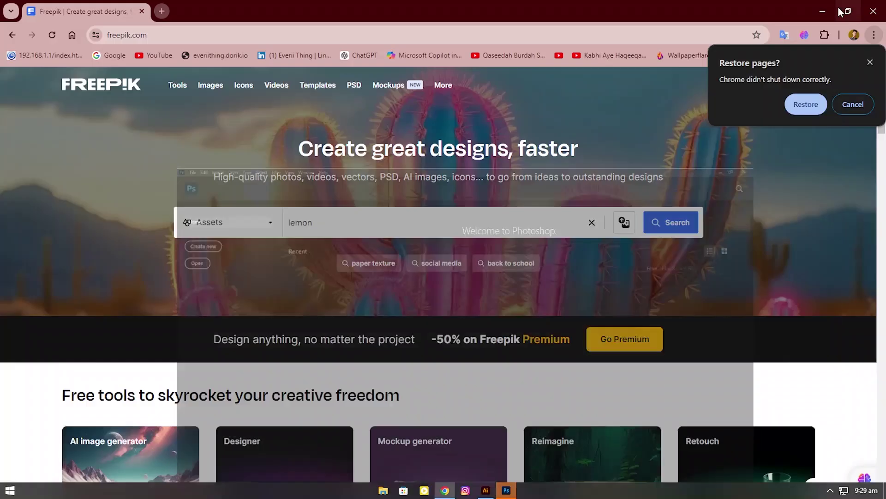
{"action": "left_click", "coordinate": [664, 230]}
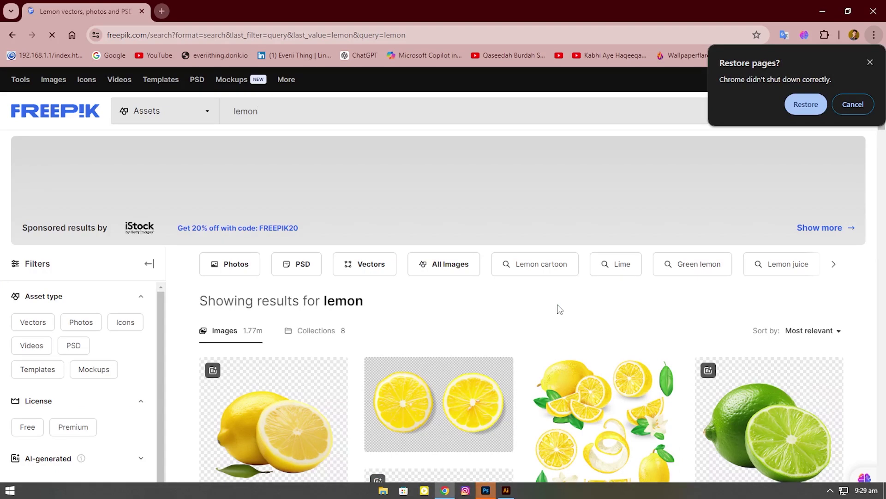
{"action": "scroll", "coordinate": [559, 309], "scroll_direction": "down", "scroll_amount": 1}
{"action": "scroll", "coordinate": [560, 310], "scroll_direction": "down", "scroll_amount": 2}
{"action": "scroll", "coordinate": [535, 342], "scroll_direction": "down", "scroll_amount": 2}
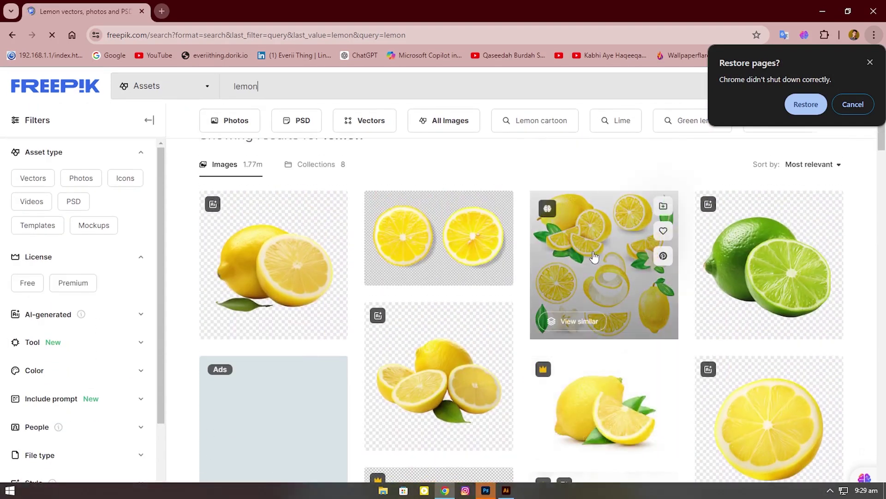
- Download the free 'different lemons with leaves and flowers' vector zip from Freepik
{"action": "left_click", "coordinate": [595, 257]}
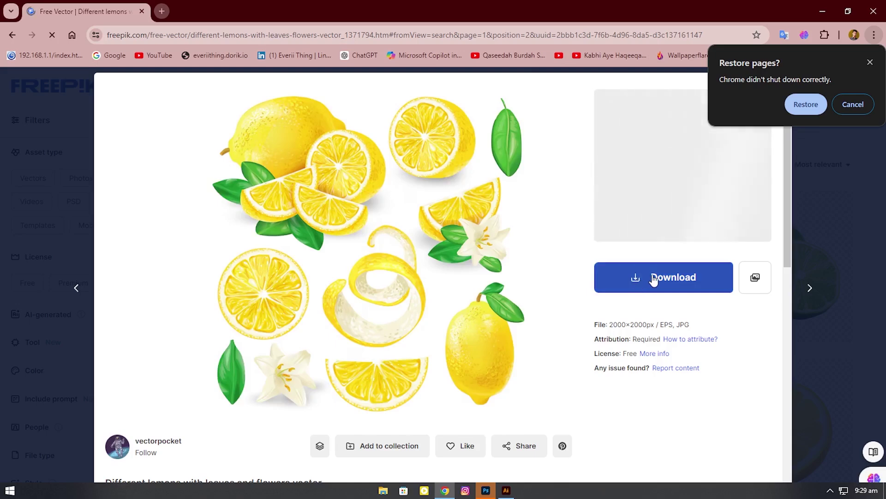
{"action": "left_click", "coordinate": [654, 277]}
{"action": "left_click", "coordinate": [711, 390]}
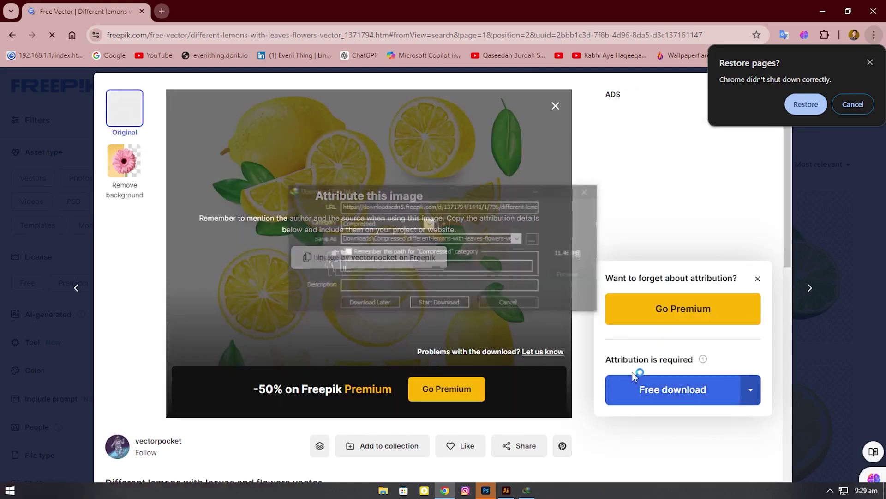
{"action": "left_click", "coordinate": [436, 303]}
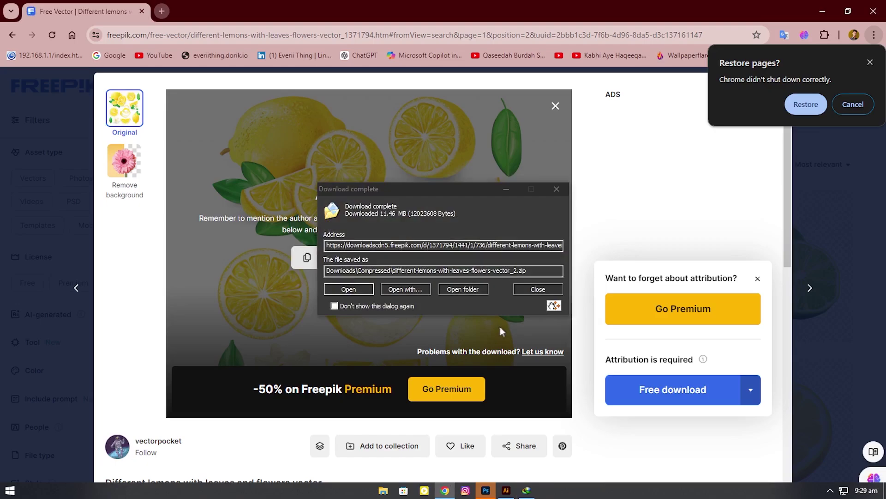
{"action": "left_click", "coordinate": [478, 290]}
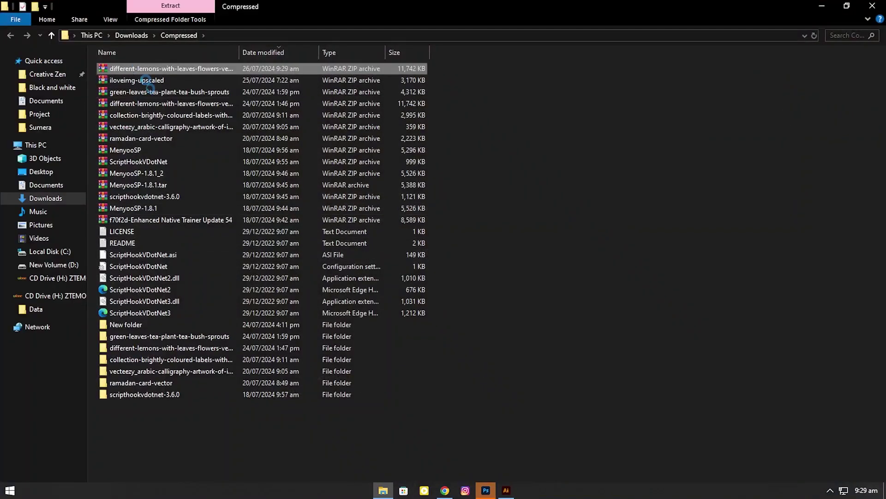
- Extract the downloaded lemon zip into its own folder and open it
{"action": "right_click", "coordinate": [133, 68]}
{"action": "left_click", "coordinate": [171, 140]}
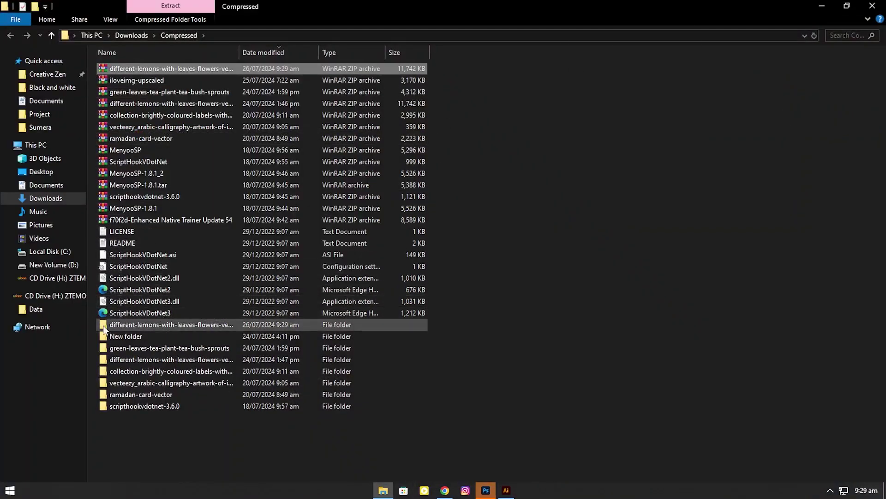
{"action": "mouse_move", "coordinate": [166, 325]}
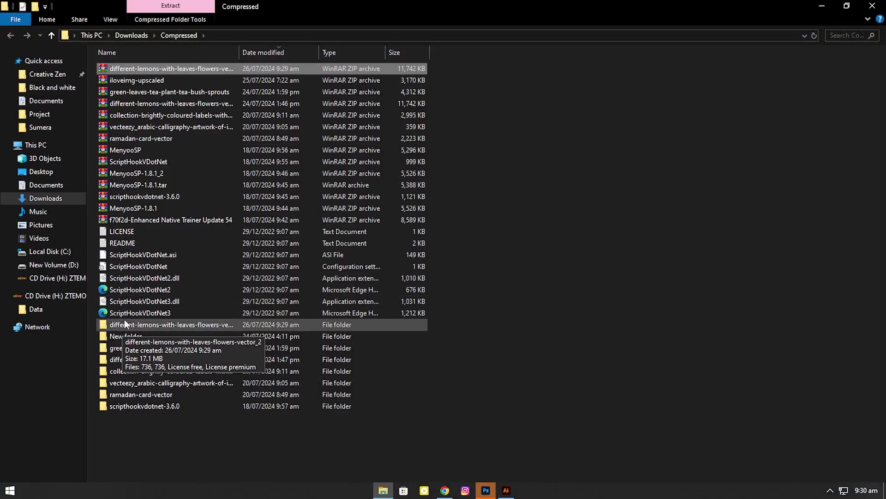
{"action": "double_click", "coordinate": [125, 324]}
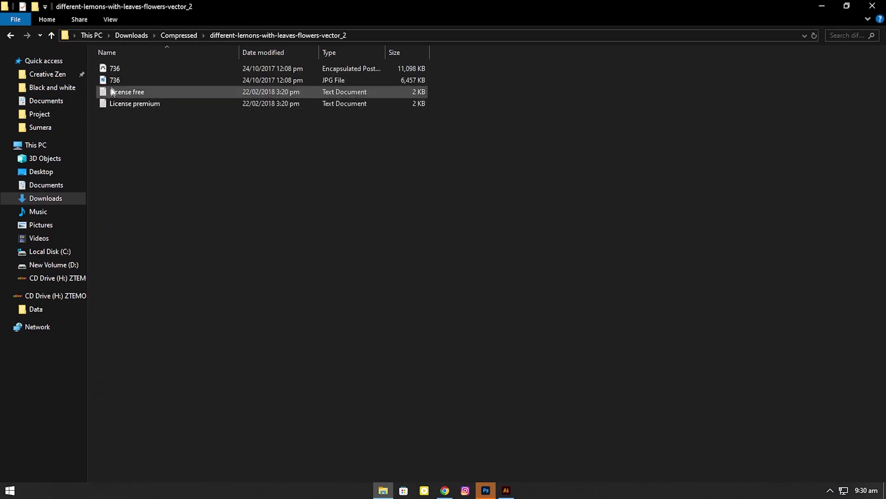
- Open the 736.eps lemon artwork in Illustrator and return to the Freepik page
{"action": "left_click_drag", "start_coordinate": [437, 159], "coordinate": [232, 82]}
{"action": "left_click", "coordinate": [232, 129]}
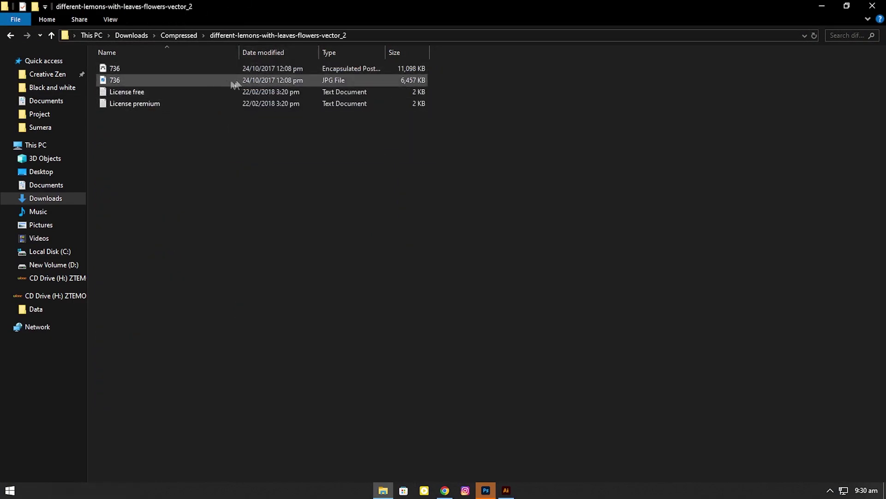
{"action": "left_click", "coordinate": [148, 68]}
{"action": "double_click", "coordinate": [103, 69]}
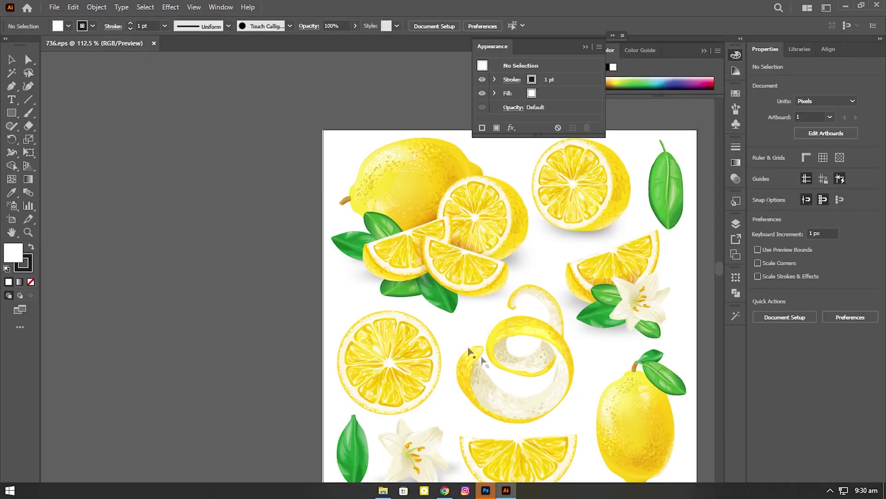
{"action": "left_click_drag", "start_coordinate": [489, 357], "coordinate": [384, 304]}
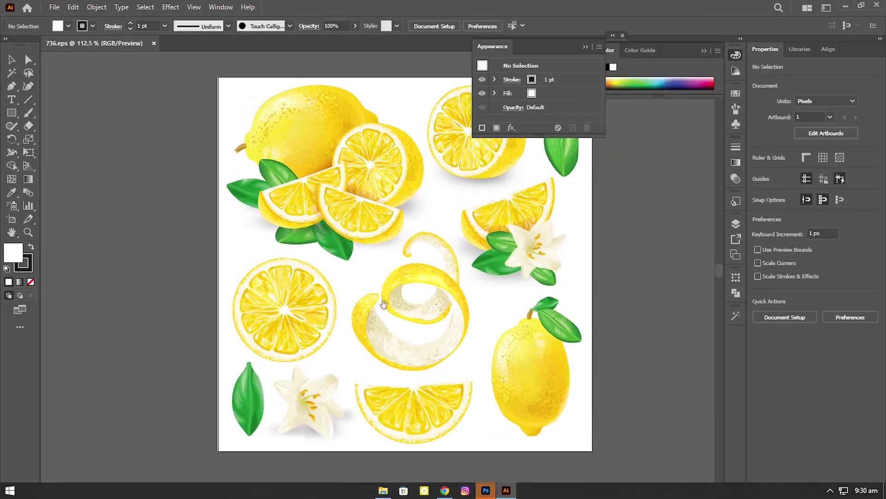
{"action": "left_click", "coordinate": [445, 490]}
- Close the lemon details and search Freepik for 'mint'
{"action": "left_click", "coordinate": [862, 62]}
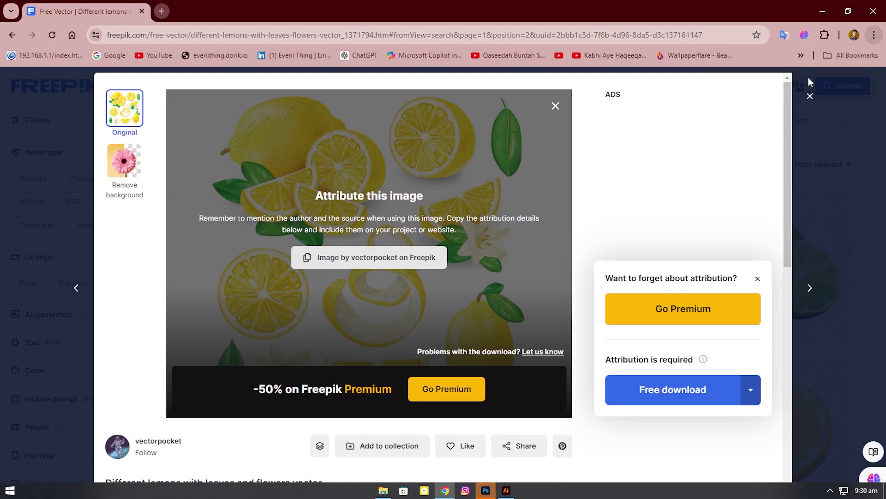
{"action": "key", "text": "Escape"}
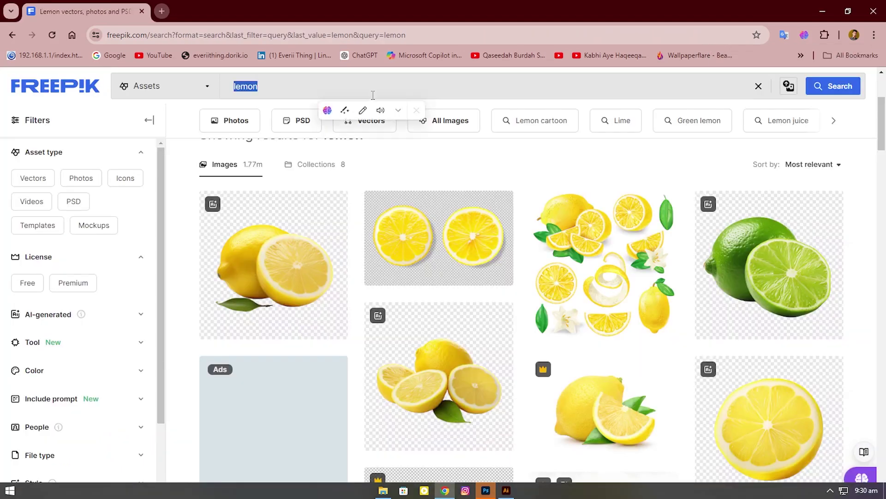
{"action": "type", "text": "mint"}
{"action": "key", "text": "Return"}
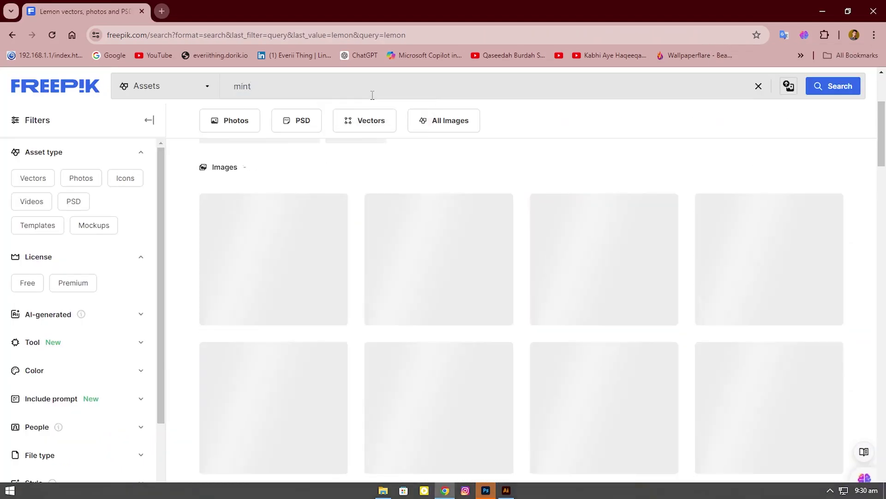
{"action": "scroll", "coordinate": [496, 306], "scroll_direction": "down", "scroll_amount": 2}
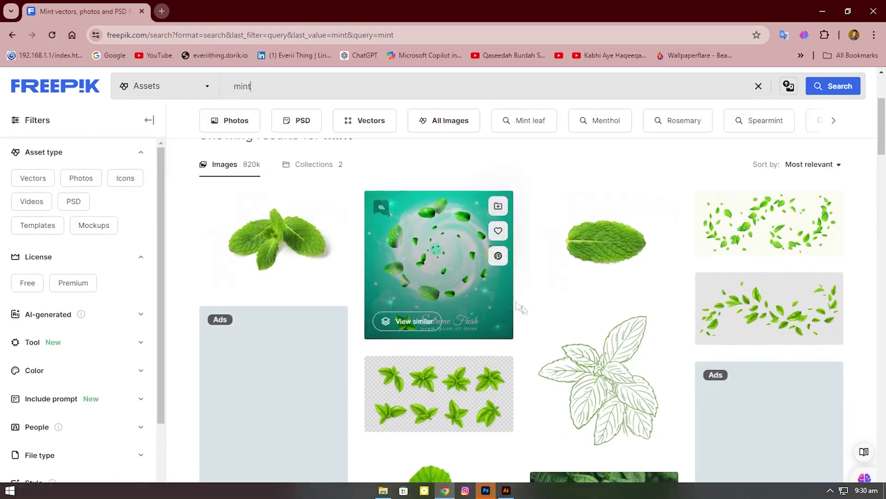
{"action": "scroll", "coordinate": [526, 311], "scroll_direction": "down", "scroll_amount": 5}
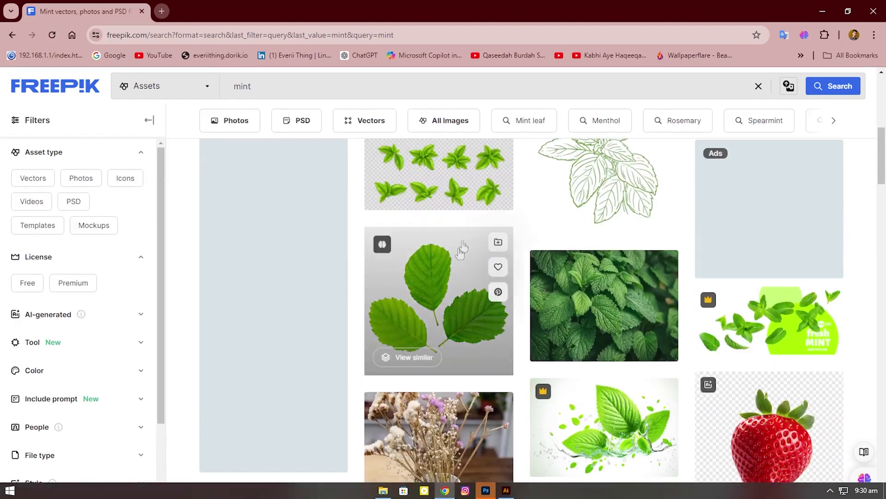
- Download the green tea leaves vector as a free zip
{"action": "left_click", "coordinate": [453, 178]}
{"action": "left_click", "coordinate": [614, 290]}
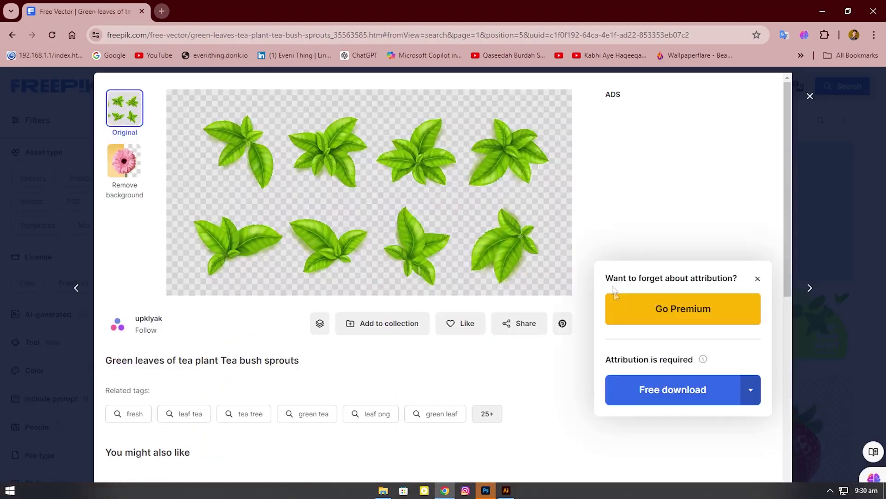
{"action": "left_click", "coordinate": [670, 387]}
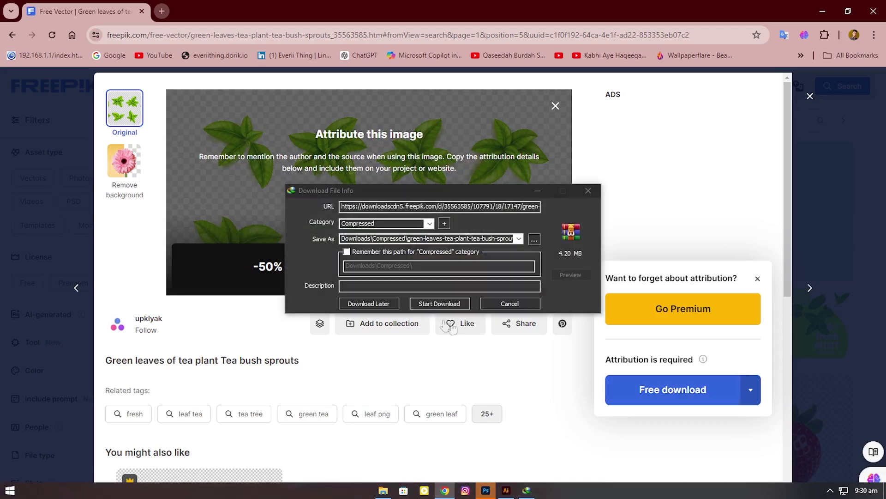
{"action": "left_click", "coordinate": [417, 305]}
- Extract the green leaves zip and open its EPS in Illustrator, keeping 9-slice scaling
{"action": "left_click", "coordinate": [462, 289]}
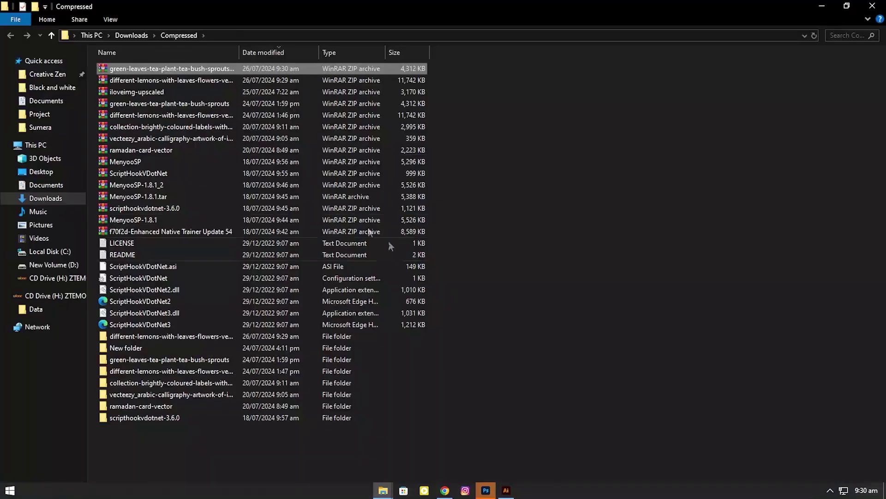
{"action": "right_click", "coordinate": [181, 72]}
{"action": "left_click", "coordinate": [220, 144]}
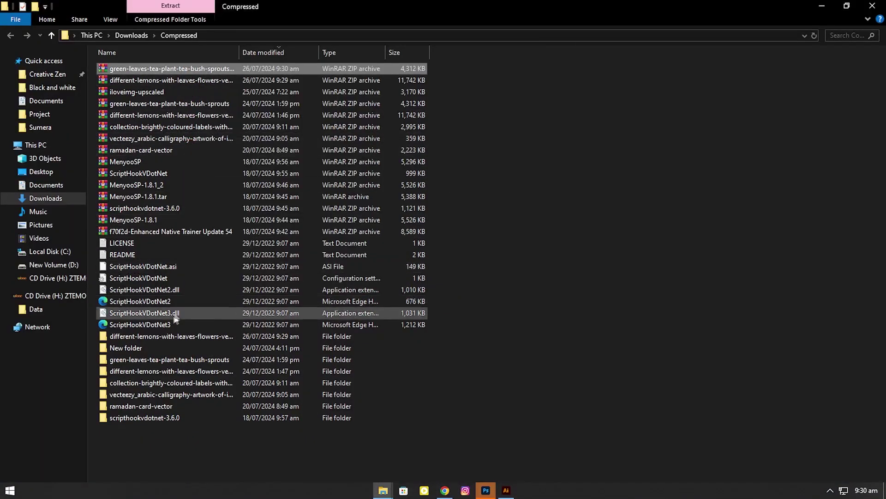
{"action": "double_click", "coordinate": [160, 333]}
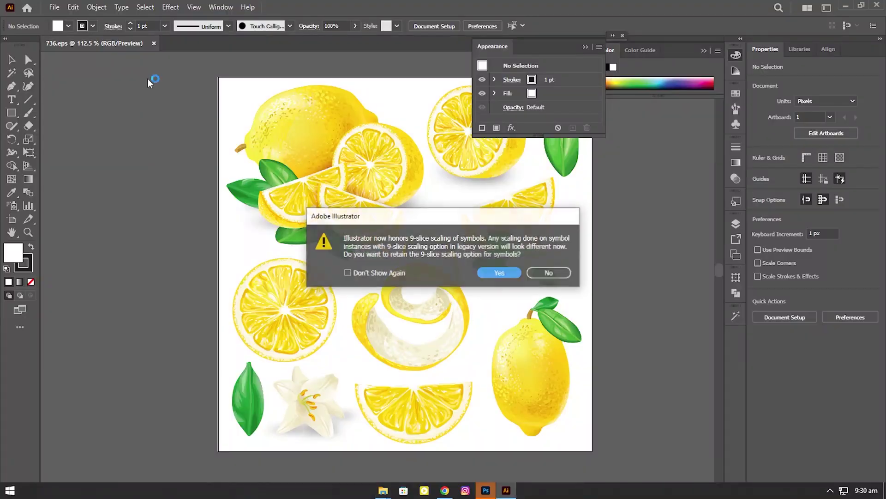
{"action": "left_click", "coordinate": [501, 271]}
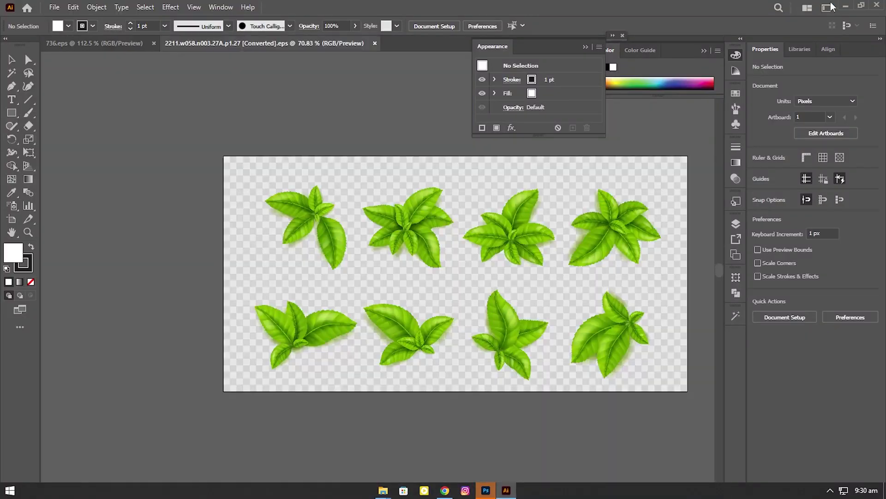
{"action": "left_click", "coordinate": [846, 5]}
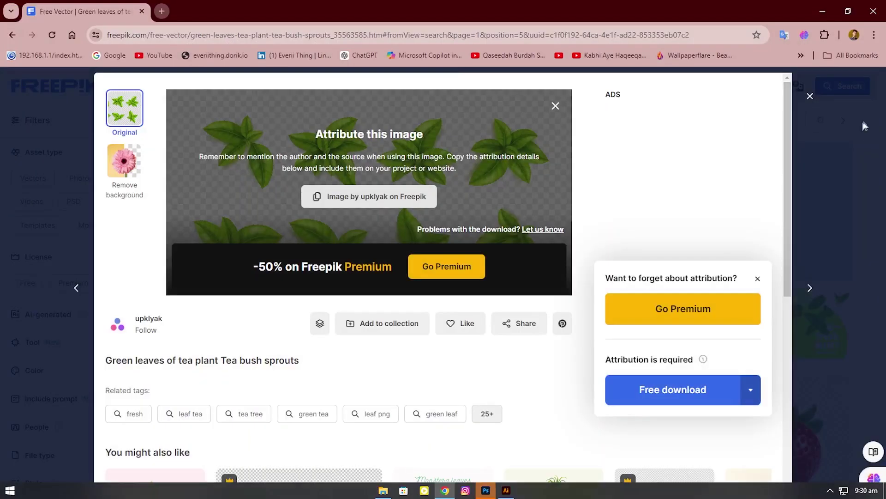
- Search Freepik for 'lemon juice' and browse the bottle results
{"action": "left_click", "coordinate": [810, 96]}
{"action": "left_click_drag", "start_coordinate": [310, 99], "coordinate": [178, 97]}
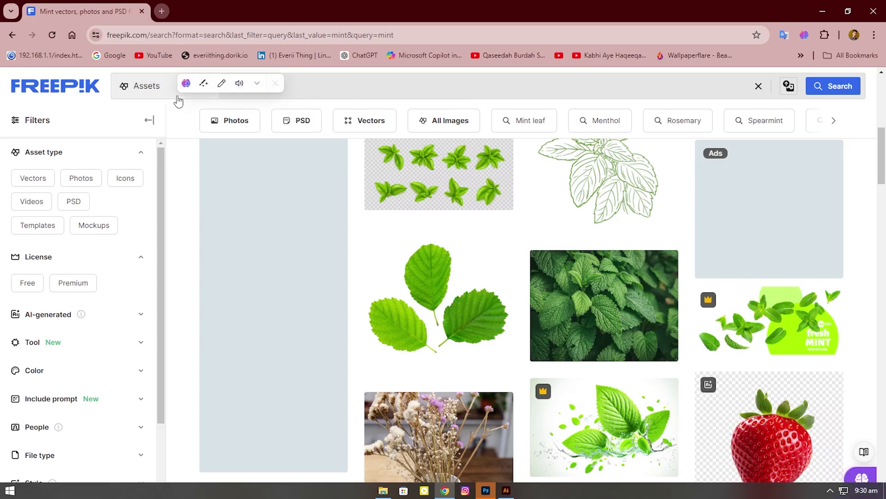
{"action": "key", "text": "BackSpace"}
{"action": "type", "text": "lemon juice"}
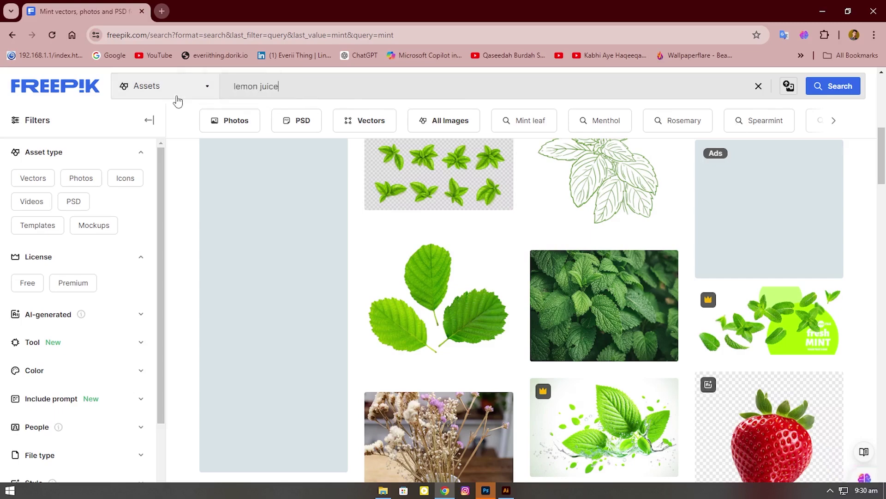
{"action": "key", "text": "Return"}
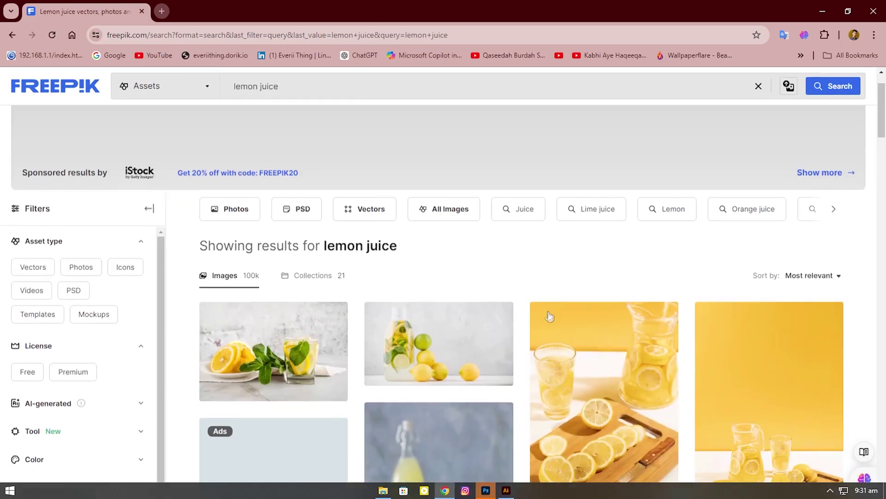
{"action": "scroll", "coordinate": [572, 272], "scroll_direction": "down", "scroll_amount": 4}
{"action": "scroll", "coordinate": [572, 272], "scroll_direction": "down", "scroll_amount": 3}
{"action": "scroll", "coordinate": [572, 272], "scroll_direction": "down", "scroll_amount": 2}
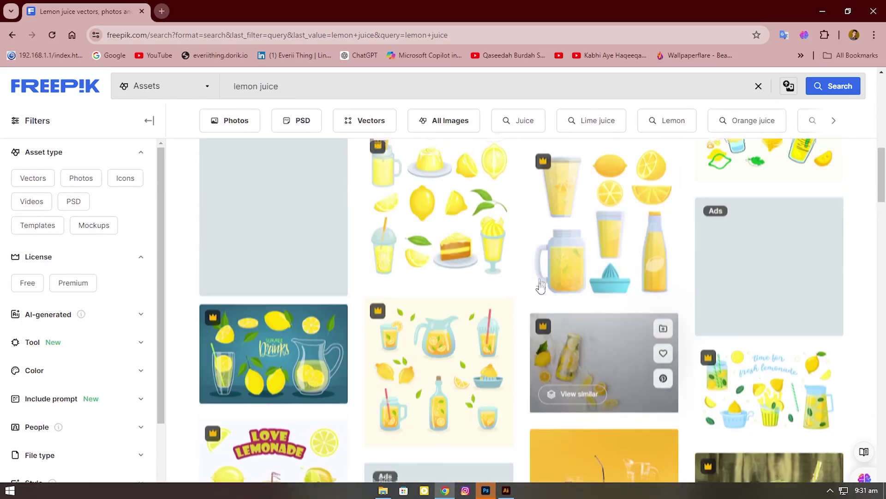
{"action": "scroll", "coordinate": [530, 288], "scroll_direction": "up", "scroll_amount": 1}
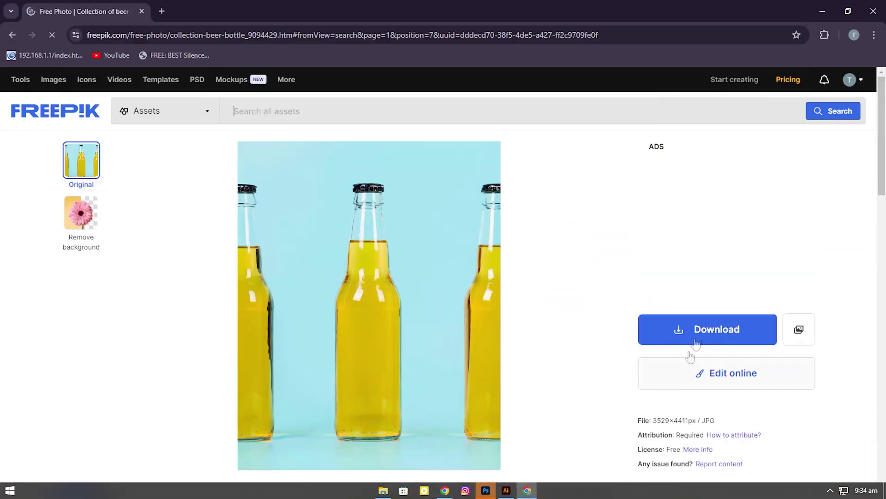
- Download collection-beer-bottle.jpg, close the extra browser and Explorer windows, and return to Photoshop
{"action": "left_click", "coordinate": [699, 434]}
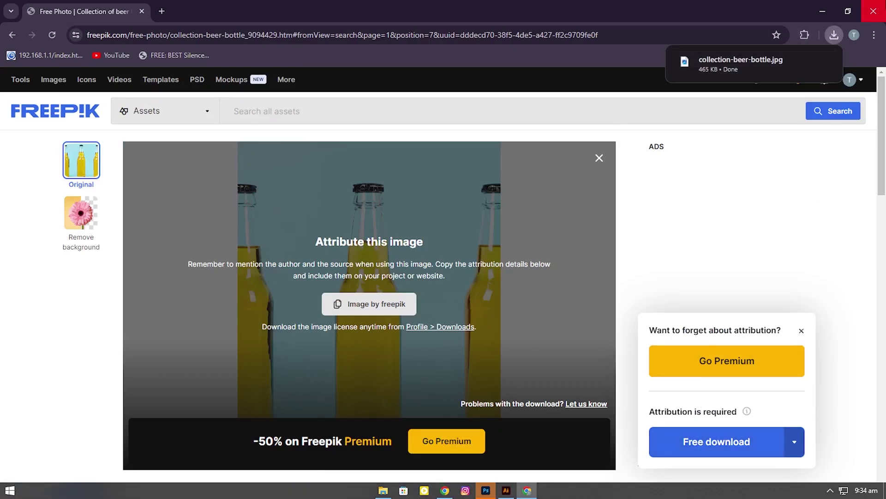
{"action": "left_click", "coordinate": [874, 11]}
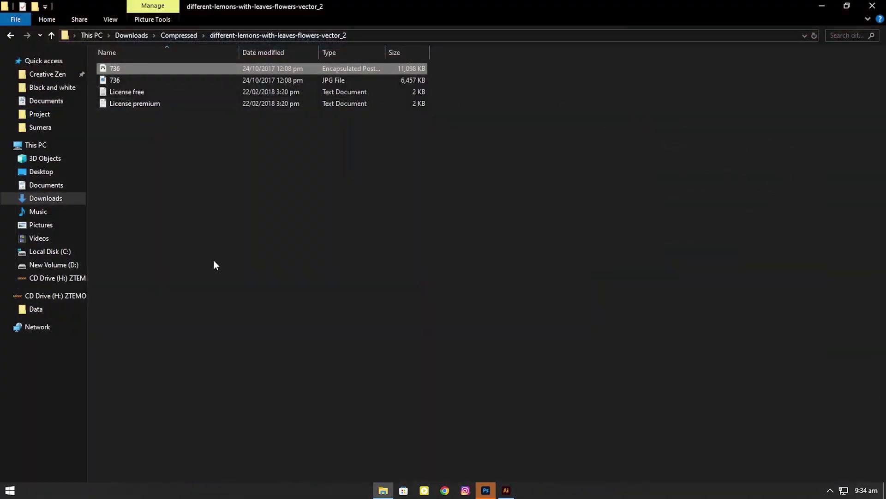
{"action": "left_click", "coordinate": [213, 261]}
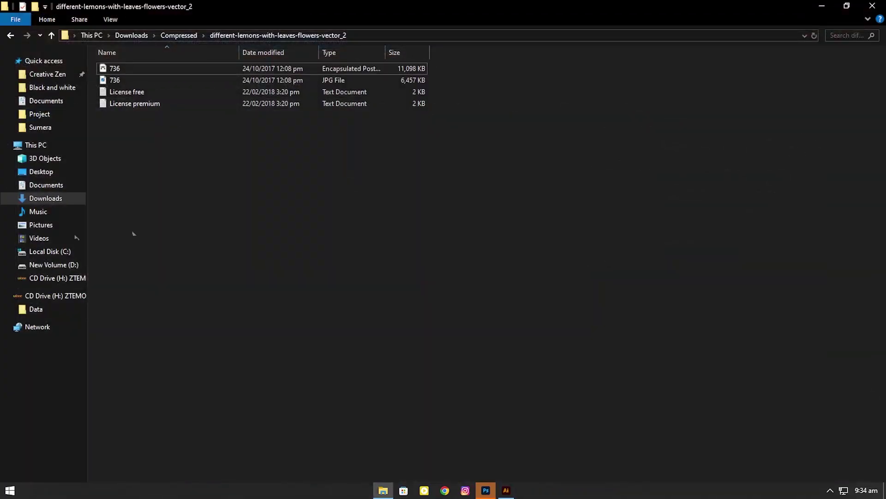
{"action": "left_click", "coordinate": [46, 264]}
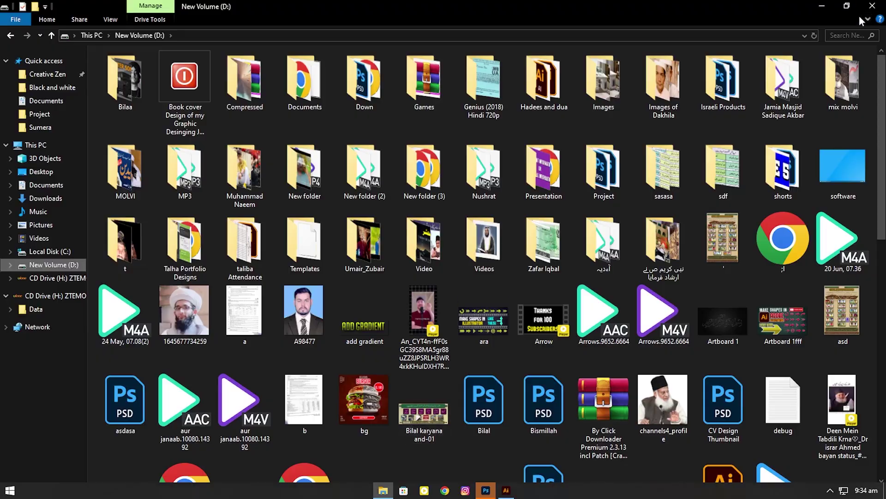
{"action": "left_click", "coordinate": [881, 10]}
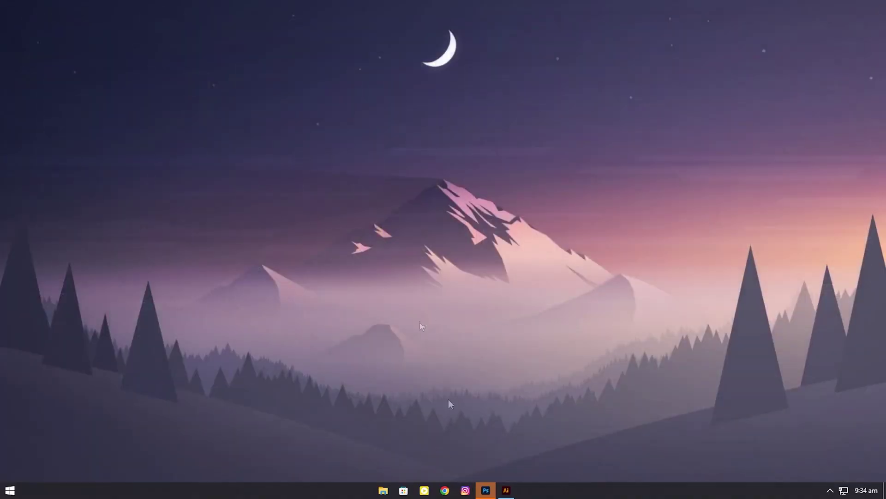
{"action": "left_click", "coordinate": [485, 490]}
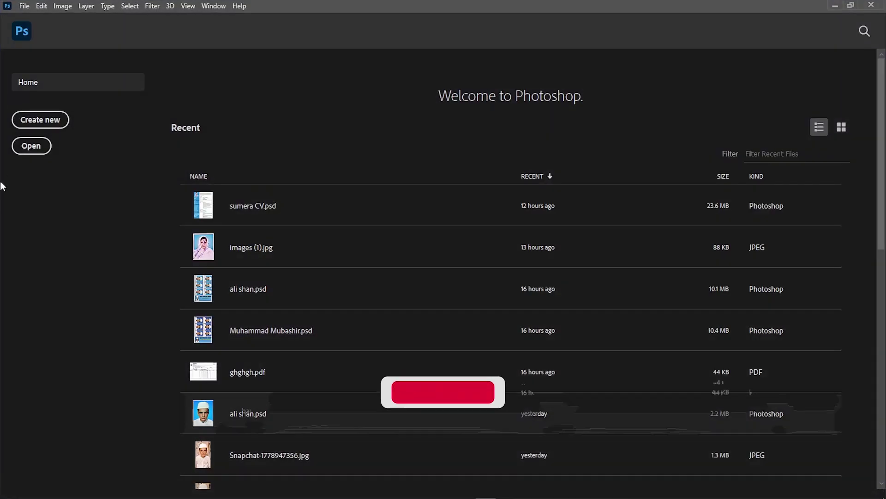
- Create an A4 document (21 × 29.7 cm, 300 ppi) named 'Lemon Juice Poster'
{"action": "left_click", "coordinate": [61, 121]}
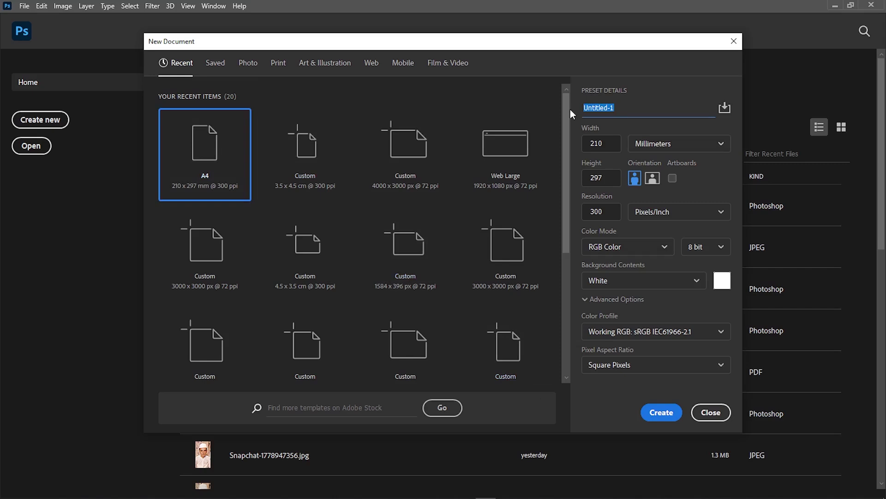
{"action": "type", "text": "Lemo"}
{"action": "type", "text": "er"}
{"action": "key", "text": "Return"}
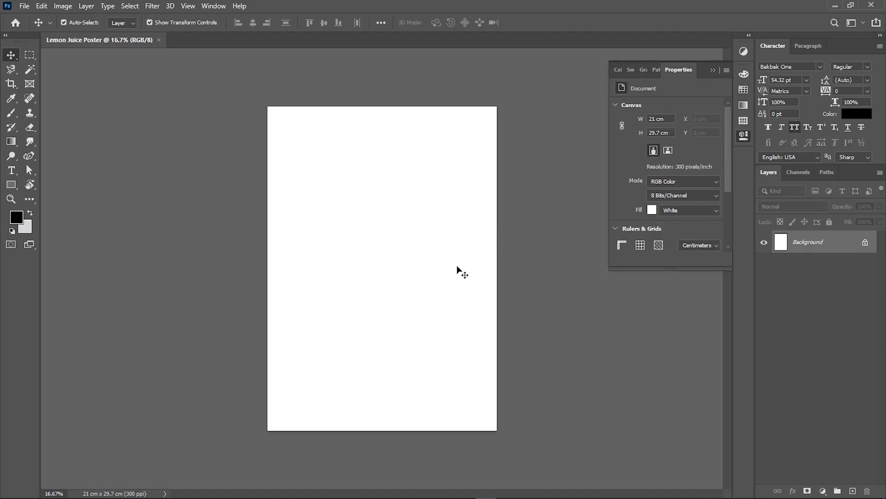
- Add a pale mint Solid Color fill layer with colour d5ffe0
{"action": "left_click", "coordinate": [823, 490]}
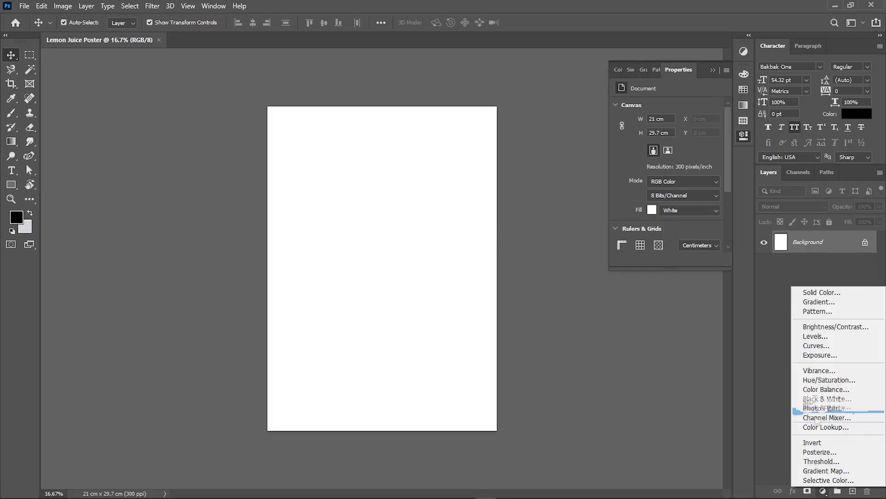
{"action": "left_click", "coordinate": [821, 292]}
{"action": "type", "text": "f4d3d3"}
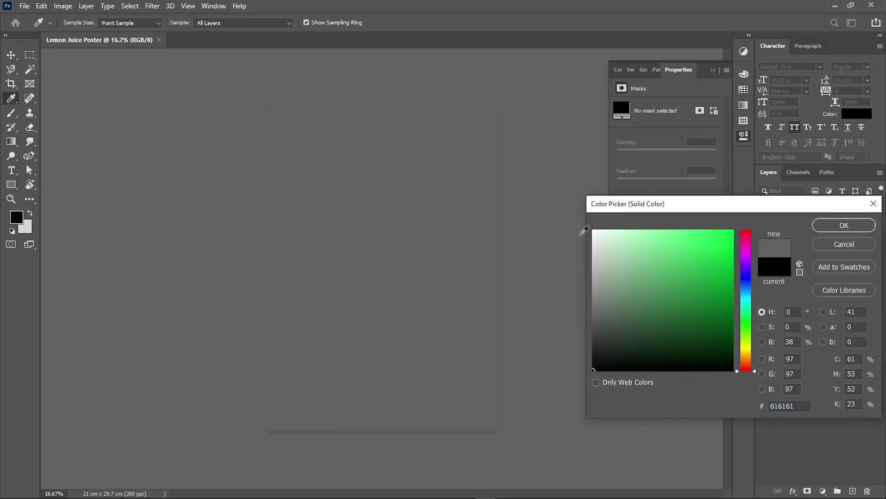
{"action": "left_click", "coordinate": [747, 318]}
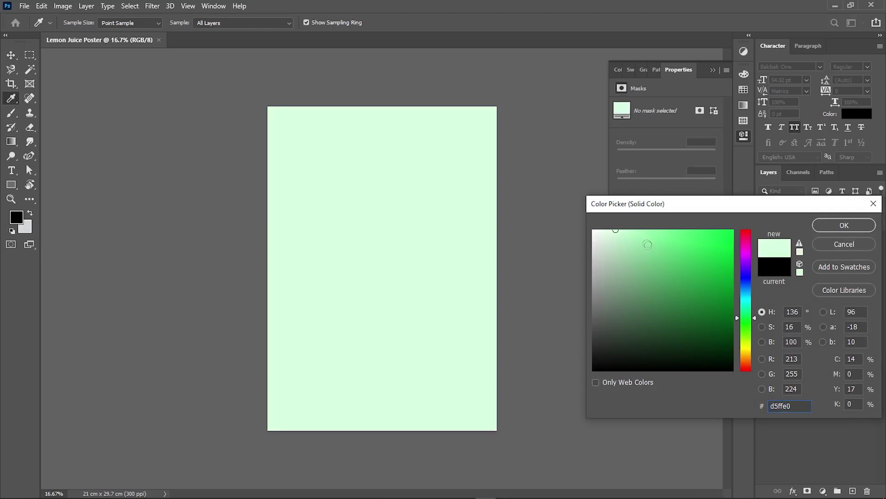
{"action": "left_click", "coordinate": [844, 225]}
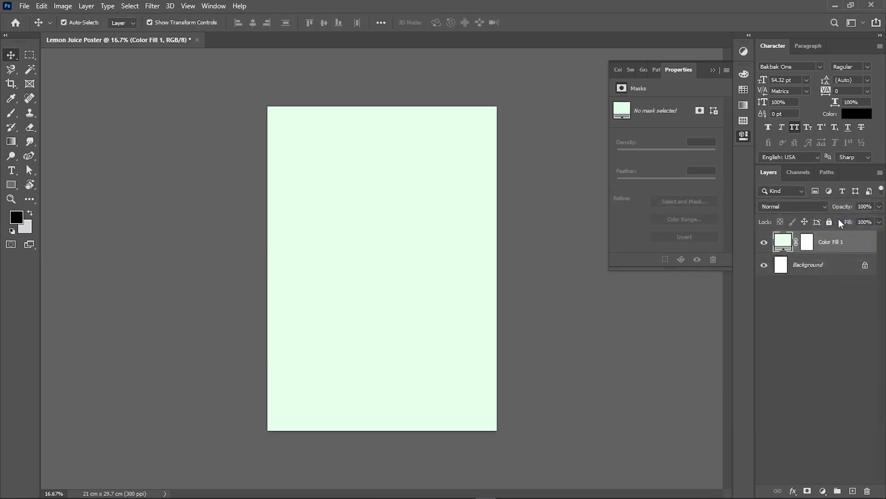
- Delete the white Background layer
{"action": "left_click", "coordinate": [851, 272]}
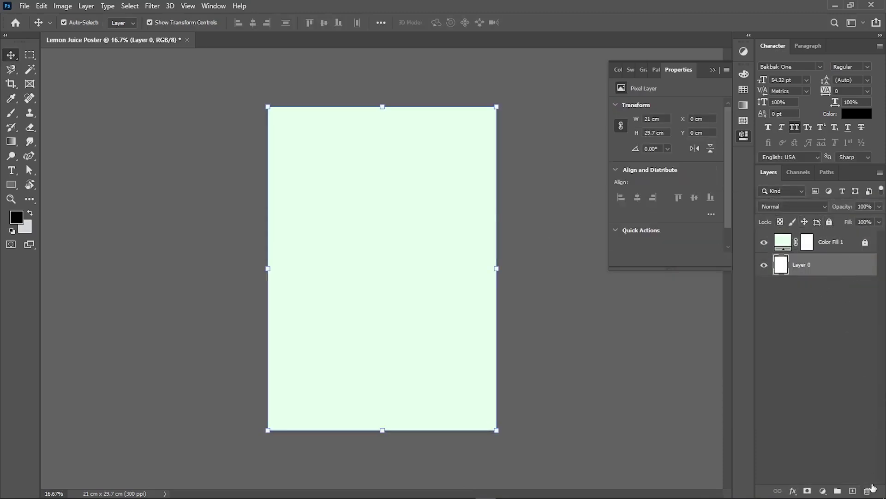
{"action": "left_click", "coordinate": [869, 489]}
{"action": "left_click", "coordinate": [391, 192]}
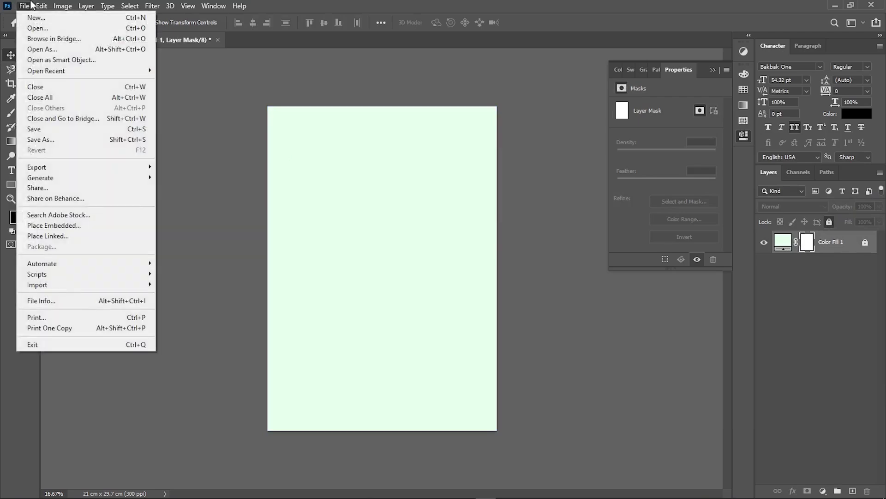
- In Illustrator, move the round lemon slice off the lemon artwork to isolate it
{"action": "key", "text": "alt+Tab"}
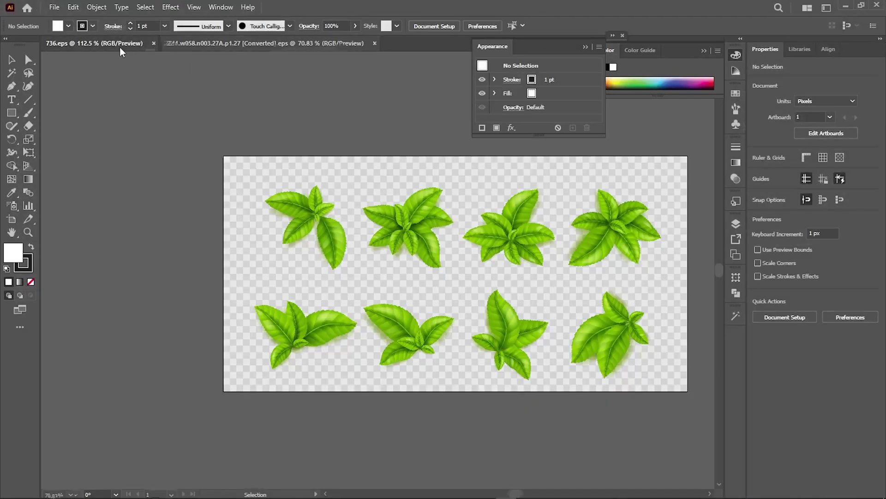
{"action": "left_click", "coordinate": [121, 46]}
{"action": "left_click", "coordinate": [391, 294]}
{"action": "left_click", "coordinate": [333, 245]}
{"action": "left_click_drag", "start_coordinate": [287, 293], "coordinate": [143, 295]}
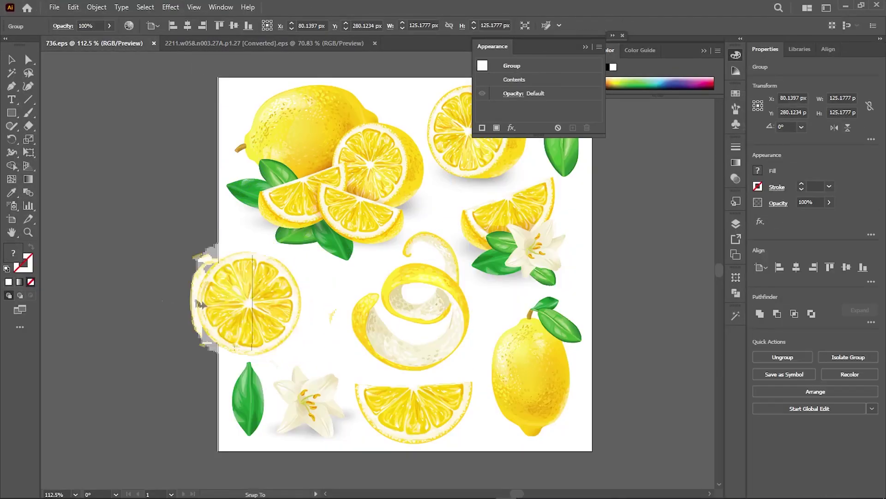
{"action": "left_click_drag", "start_coordinate": [323, 185], "coordinate": [235, 182]}
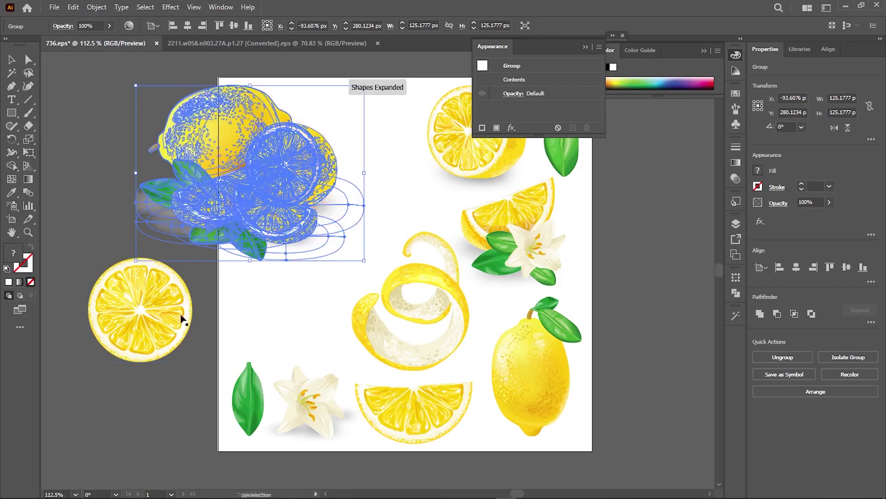
{"action": "left_click", "coordinate": [150, 378]}
- Paste the lemon slice into the poster and enlarge it to about double size
{"action": "key", "text": "alt+Tab"}
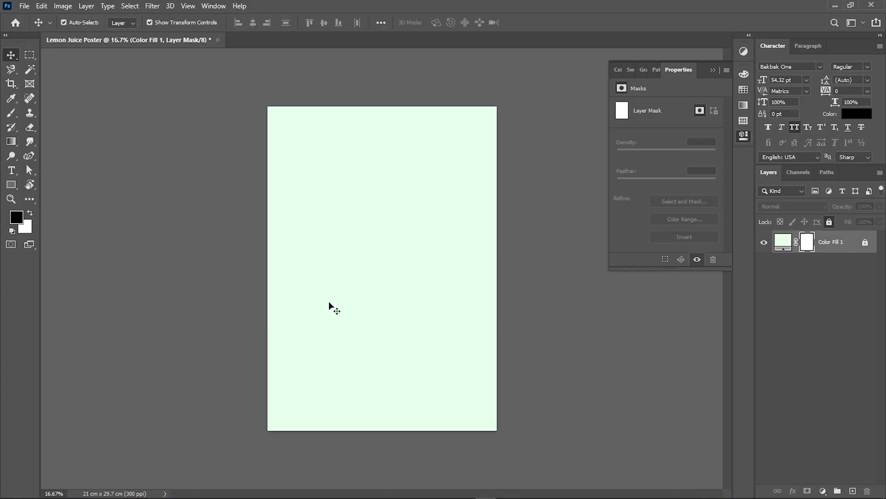
{"action": "key", "text": "ctrl+v"}
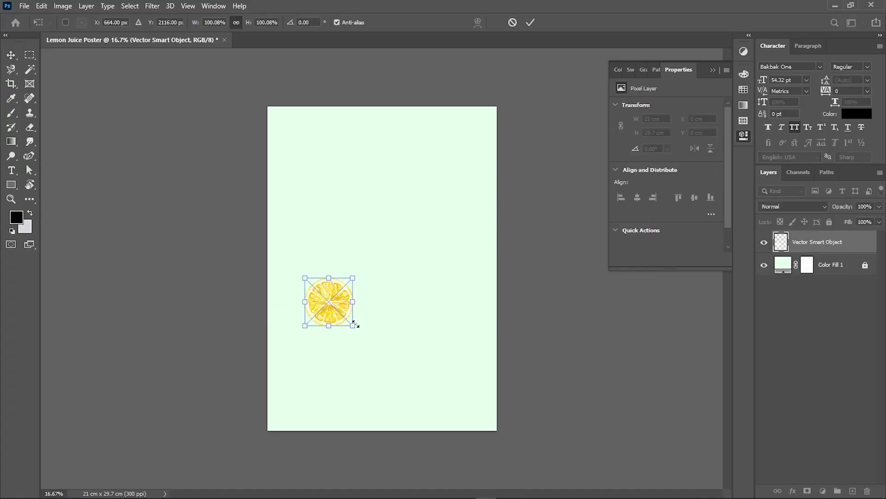
{"action": "mouse_move", "coordinate": [352, 320]}
{"action": "left_mouse_down"}
{"action": "mouse_move", "coordinate": [493, 430]}
{"action": "mouse_move", "coordinate": [309, 94]}
{"action": "mouse_move", "coordinate": [269, 83]}
{"action": "mouse_move", "coordinate": [312, 82]}
{"action": "mouse_move", "coordinate": [257, 386]}
{"action": "mouse_move", "coordinate": [240, 398]}
{"action": "mouse_move", "coordinate": [325, 485]}
{"action": "mouse_move", "coordinate": [278, 305]}
{"action": "mouse_move", "coordinate": [269, 205]}
{"action": "mouse_move", "coordinate": [250, 222]}
{"action": "left_mouse_up"}
{"action": "key", "text": "Return"}
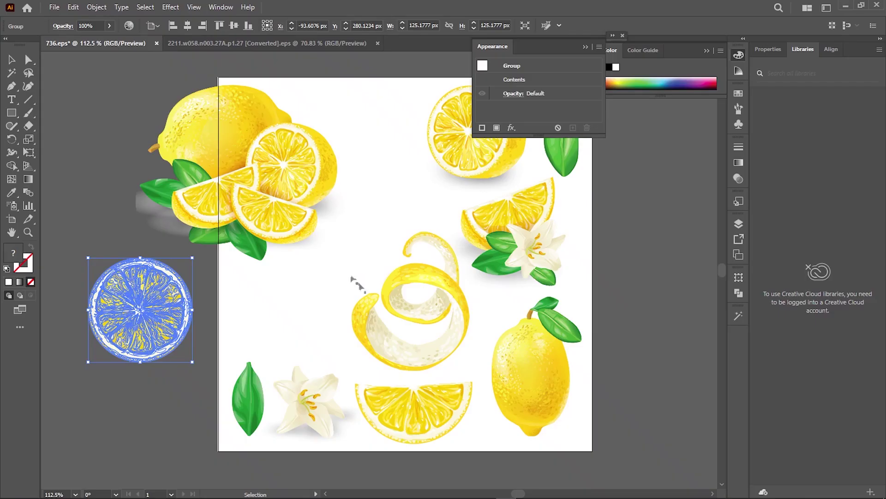
{"action": "left_click", "coordinate": [224, 46]}
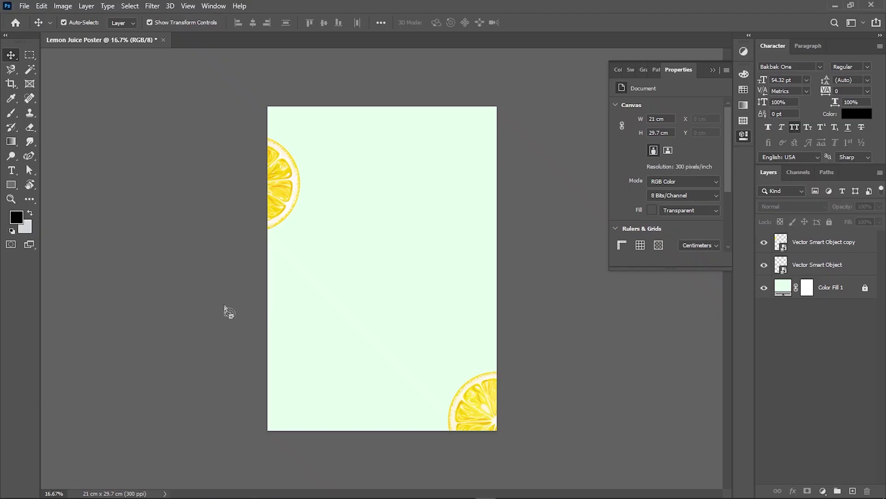
- Paste the green leaves into the poster's top-right corner
{"action": "key", "text": "ctrl+v"}
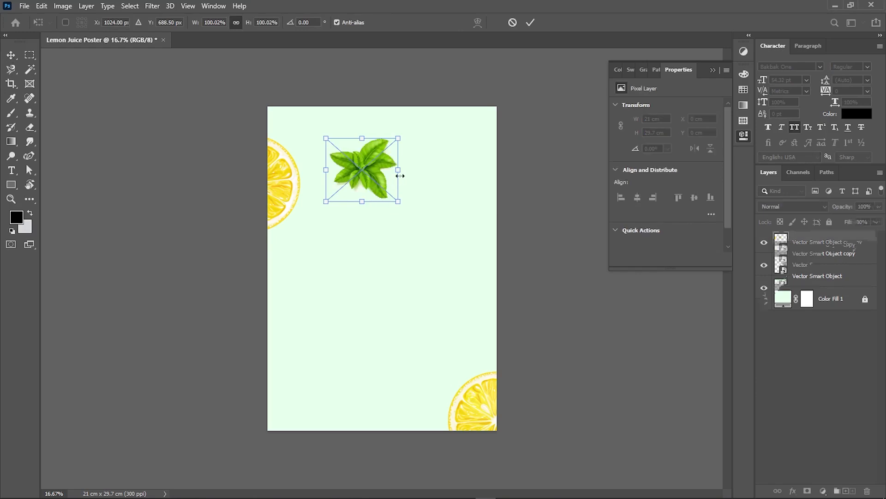
{"action": "left_click_drag", "start_coordinate": [448, 148], "coordinate": [532, 103]}
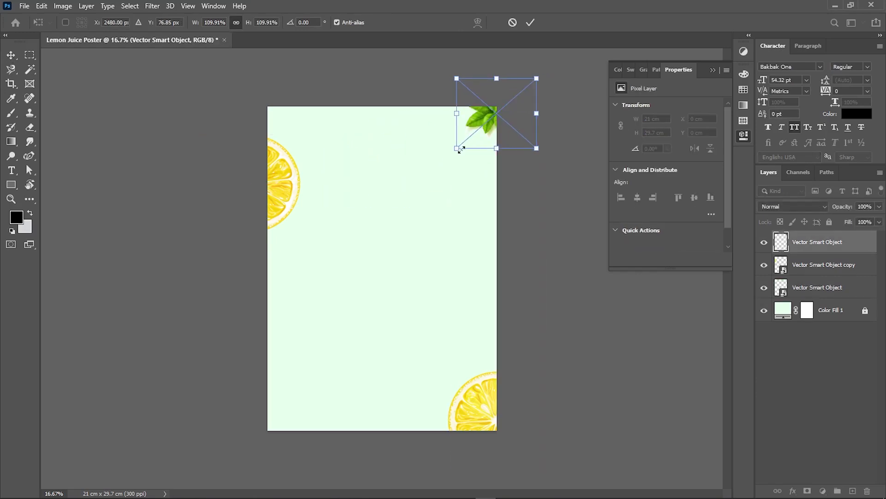
{"action": "key", "text": "Return"}
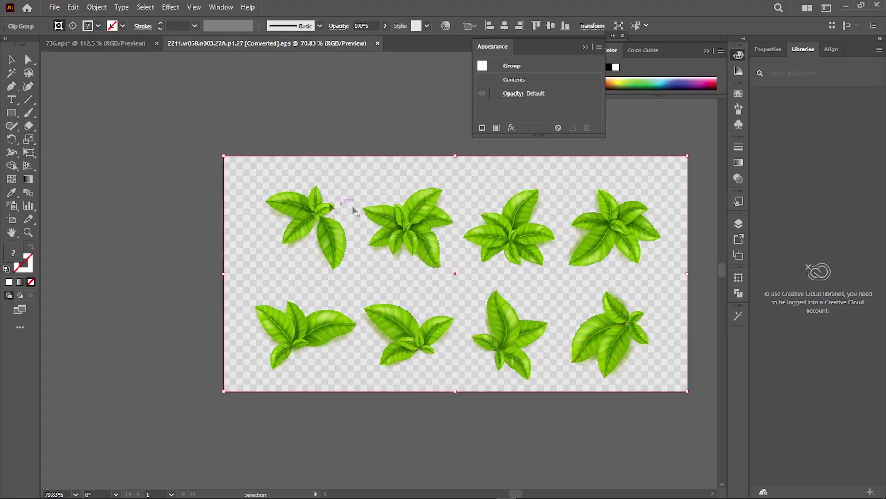
- In Illustrator, ungroup the leaf cluster to isolate a single leaf without its shadow
{"action": "left_click_drag", "start_coordinate": [312, 237], "coordinate": [154, 237]}
{"action": "right_click", "coordinate": [154, 237]}
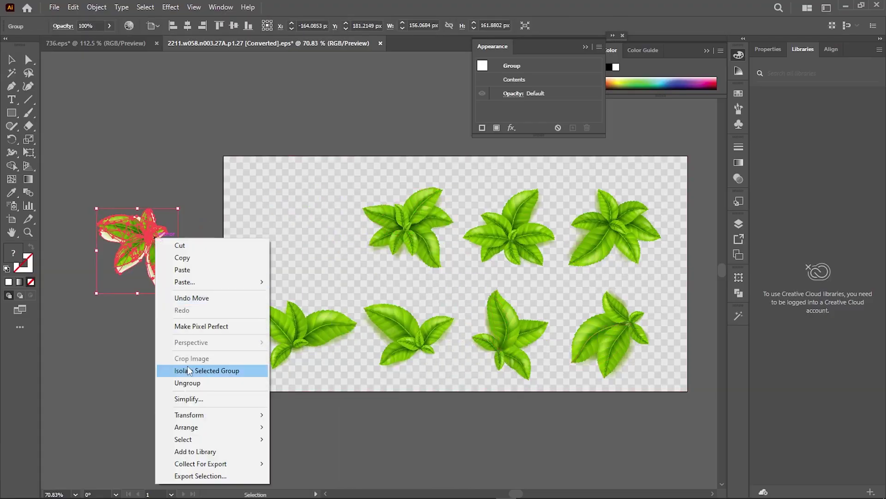
{"action": "left_click", "coordinate": [187, 383]}
{"action": "left_click", "coordinate": [174, 297]}
{"action": "mouse_move", "coordinate": [161, 280]}
{"action": "left_mouse_down"}
{"action": "mouse_move", "coordinate": [170, 385]}
{"action": "mouse_move", "coordinate": [178, 223]}
{"action": "mouse_move", "coordinate": [172, 226]}
{"action": "left_mouse_up"}
{"action": "right_click", "coordinate": [170, 385]}
{"action": "left_click", "coordinate": [180, 275]}
{"action": "left_click", "coordinate": [179, 299]}
{"action": "right_click", "coordinate": [178, 223]}
{"action": "left_click", "coordinate": [200, 368]}
{"action": "scroll", "coordinate": [168, 249], "scroll_direction": "up", "scroll_amount": 4}
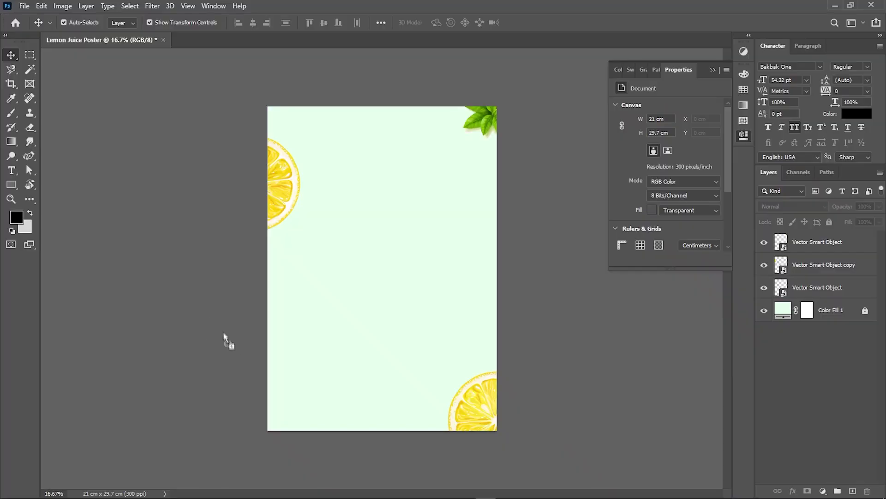
- Enlarge and rotate the leaf -88.5° into the bottom-left corner, then group all four layers
{"action": "mouse_move", "coordinate": [286, 397]}
{"action": "left_mouse_down"}
{"action": "mouse_move", "coordinate": [345, 397]}
{"action": "mouse_move", "coordinate": [265, 422]}
{"action": "left_mouse_up"}
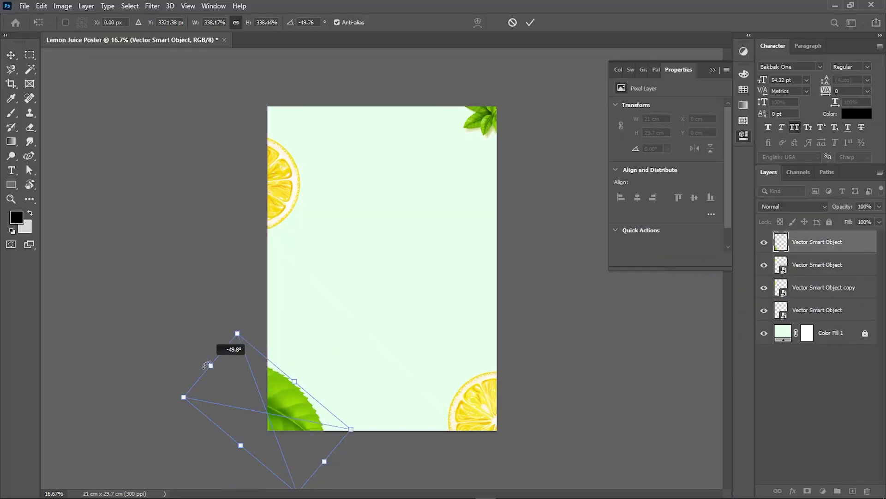
{"action": "left_click_drag", "start_coordinate": [251, 330], "coordinate": [192, 410]}
{"action": "left_click_drag", "start_coordinate": [292, 407], "coordinate": [293, 420]}
{"action": "key", "text": "Return"}
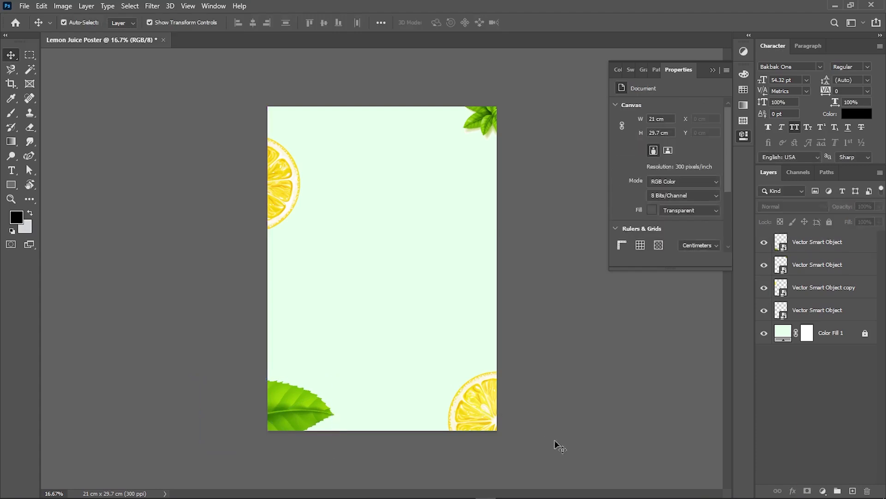
{"action": "key", "text": "ctrl+alt+a"}
{"action": "key", "text": "ctrl+g"}
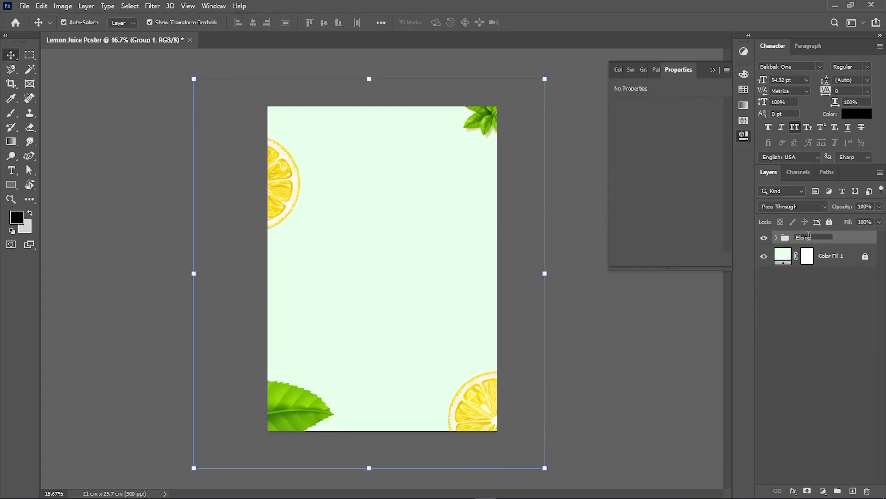
- Give the Elements group a black drop shadow (spread 8%, size 25 px) and collapse it
{"action": "right_click", "coordinate": [809, 239]}
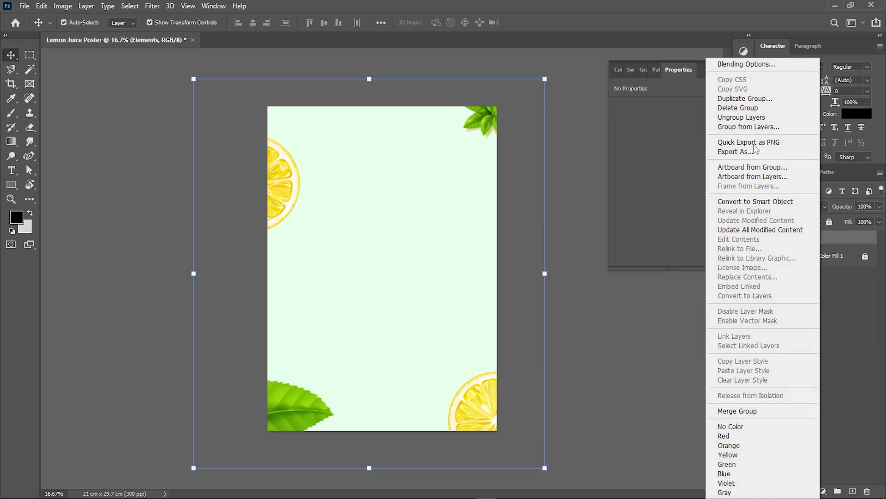
{"action": "left_click", "coordinate": [742, 64]}
{"action": "left_click", "coordinate": [490, 309]}
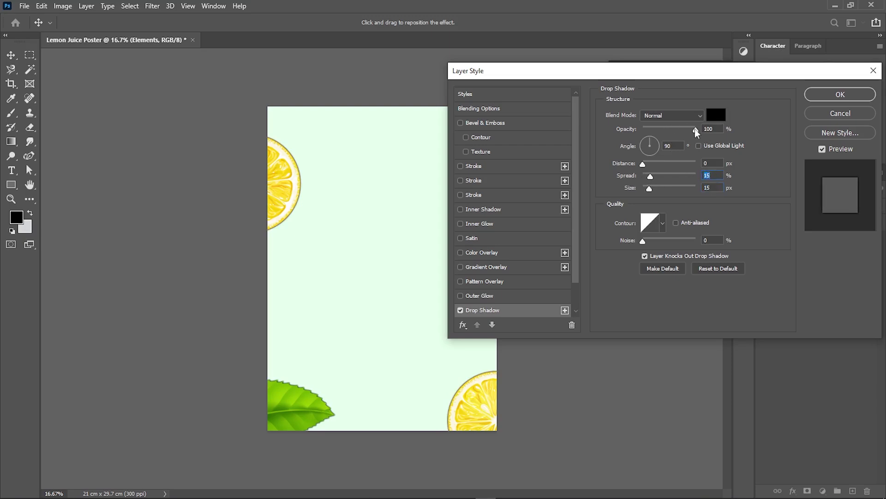
{"action": "left_click", "coordinate": [711, 119]}
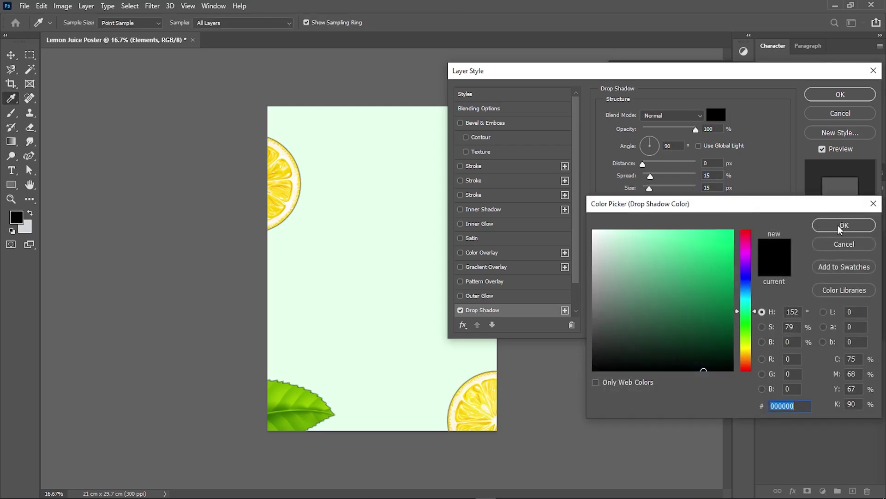
{"action": "key", "text": "Return"}
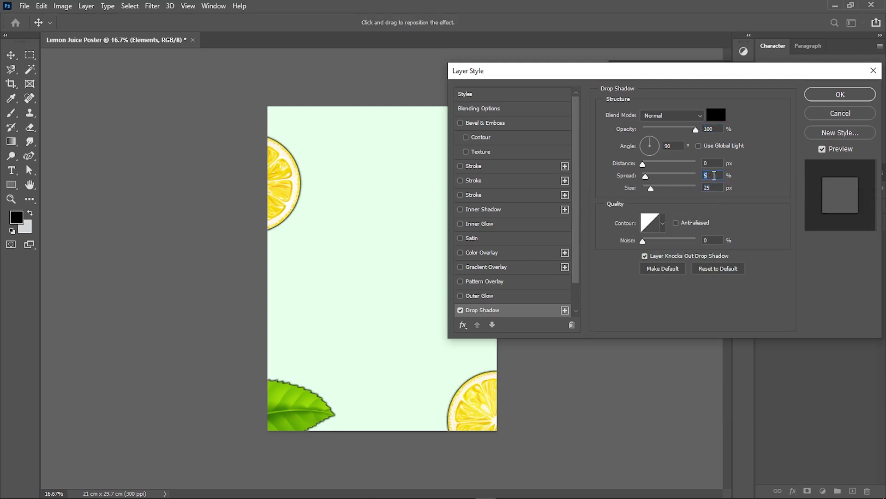
{"action": "key", "text": "Return"}
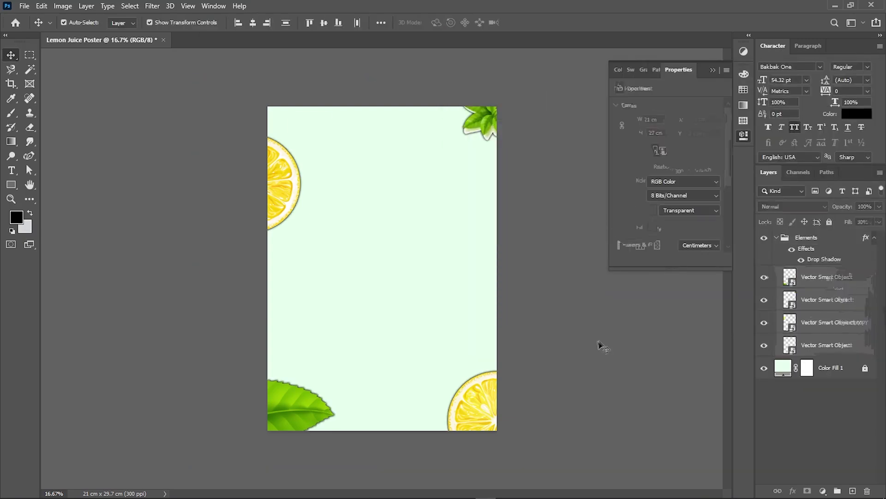
{"action": "left_click", "coordinate": [813, 238]}
{"action": "left_click", "coordinate": [777, 237]}
- Lock the Elements group and select the mint Color Fill layer
{"action": "key", "text": "ctrl+slash"}
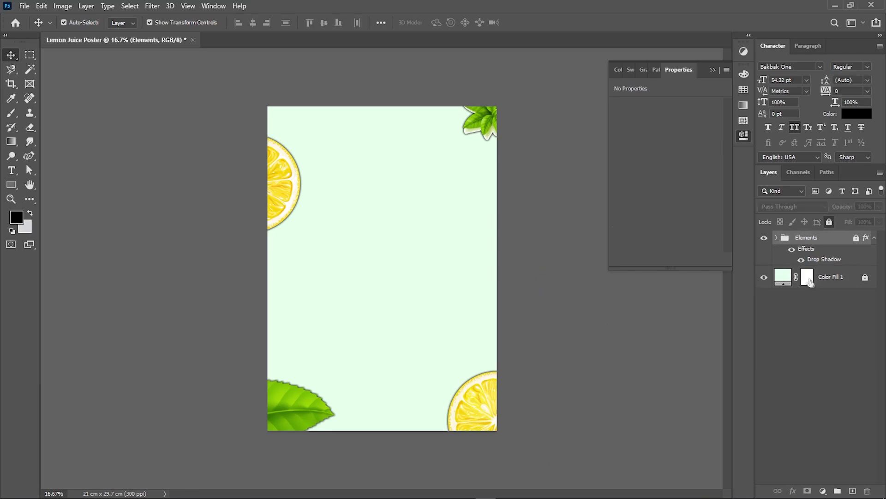
{"action": "left_click", "coordinate": [810, 282]}
{"action": "right_click", "coordinate": [866, 279]}
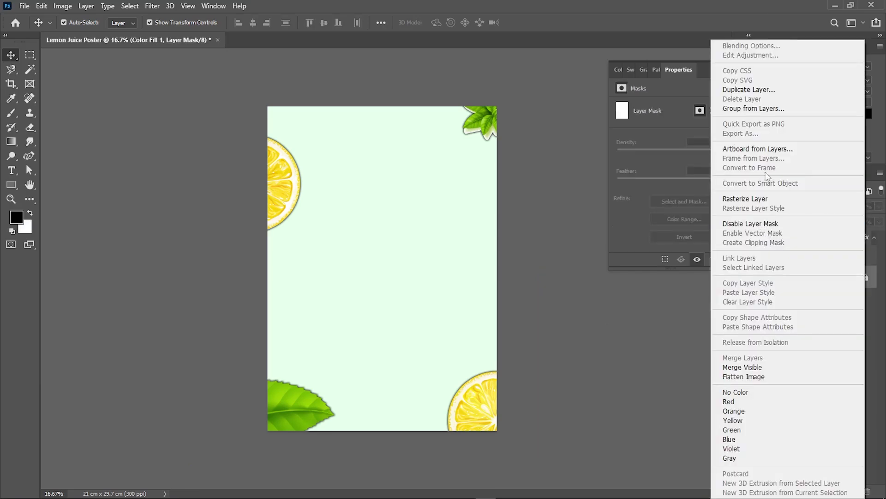
{"action": "key", "text": "Escape"}
{"action": "right_click", "coordinate": [845, 279]}
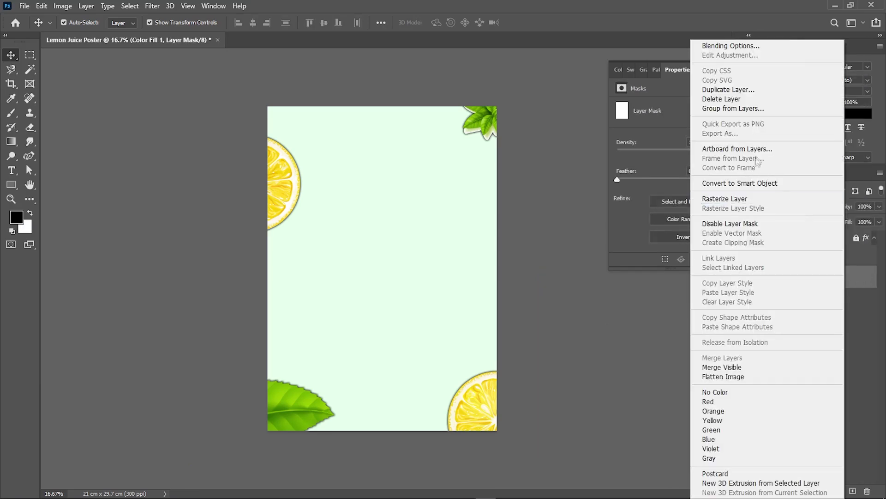
{"action": "key", "text": "Escape"}
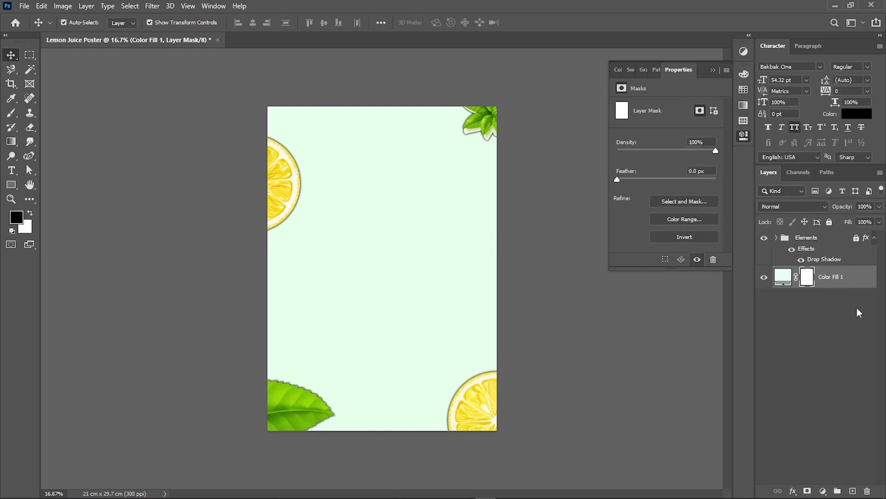
{"action": "right_click", "coordinate": [835, 276]}
{"action": "key", "text": "Escape"}
- Put the mint Color Fill into its own group named BG and lock it
{"action": "key", "text": "ctrl+g"}
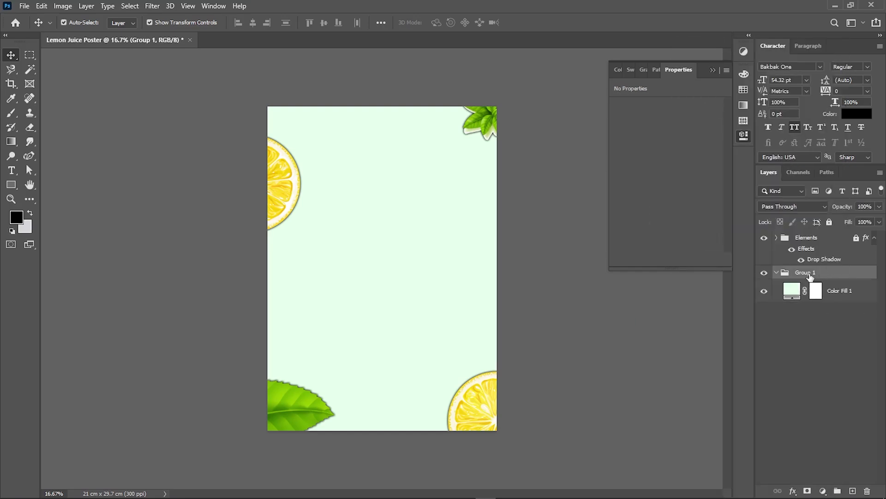
{"action": "double_click", "coordinate": [810, 277]}
{"action": "left_click", "coordinate": [842, 115]}
{"action": "left_click", "coordinate": [800, 349]}
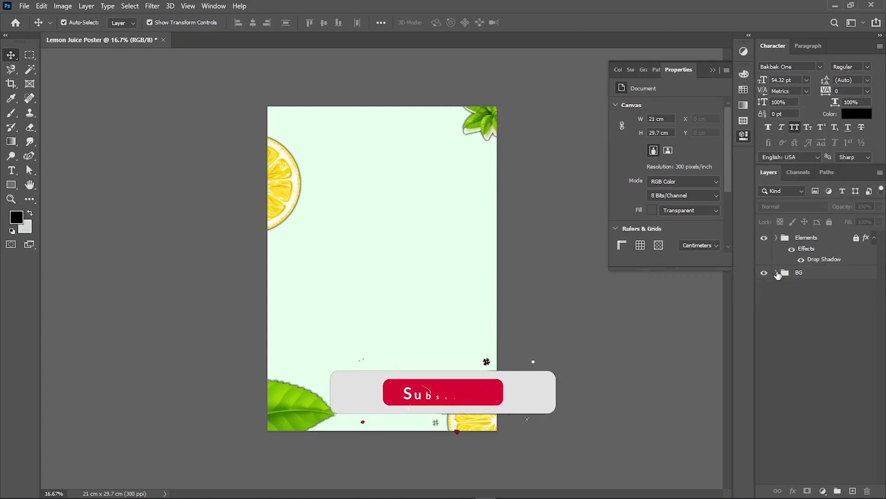
{"action": "left_click", "coordinate": [815, 273]}
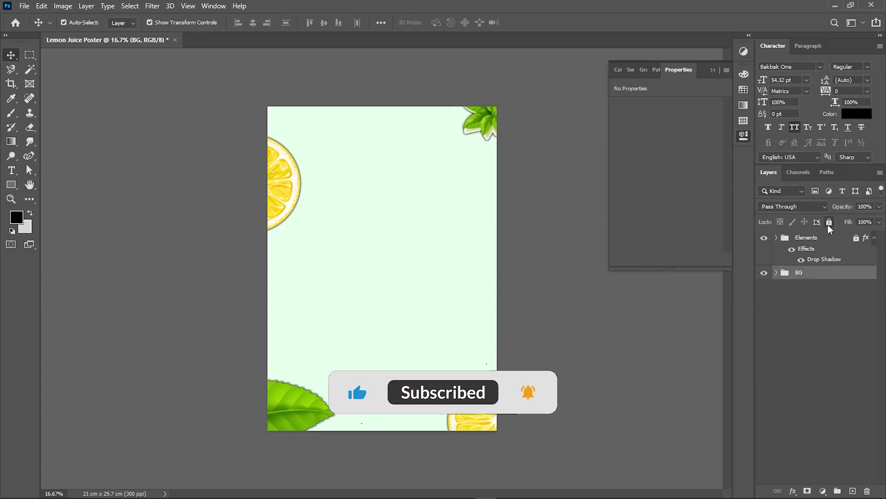
{"action": "left_click", "coordinate": [221, 93]}
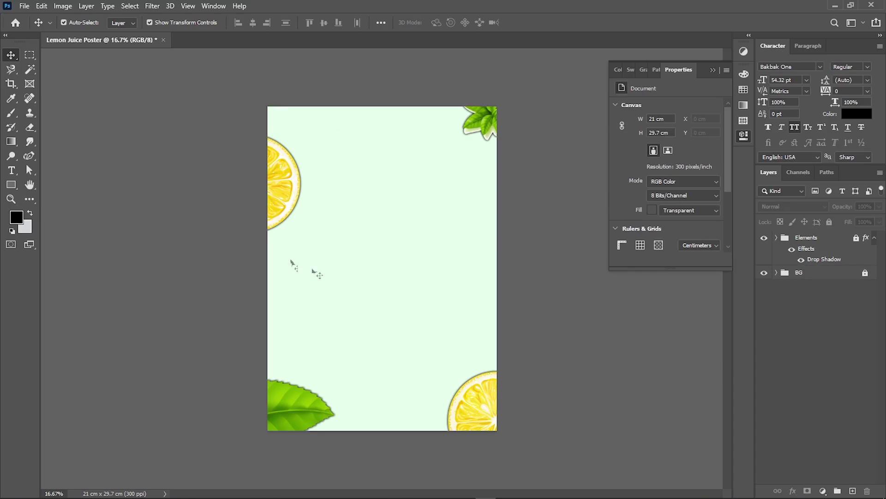
{"action": "key", "text": "ctrl+plus"}
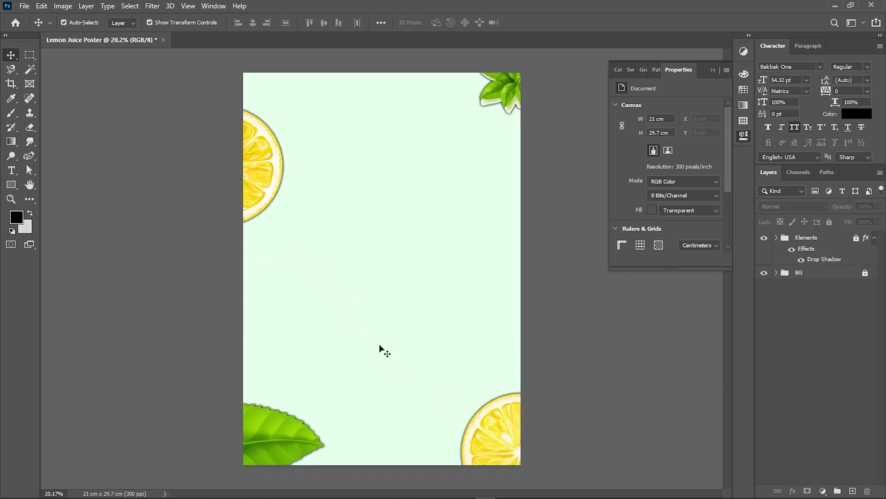
- Open collection-beer-bottle.jpg from the Downloads folder
{"action": "left_click", "coordinate": [24, 6]}
{"action": "left_click", "coordinate": [48, 26]}
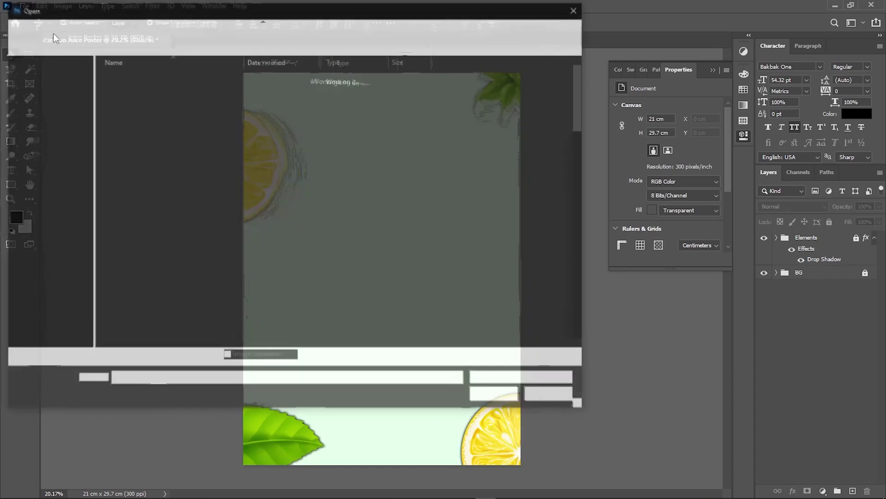
{"action": "left_click", "coordinate": [50, 207]}
{"action": "double_click", "coordinate": [133, 137]}
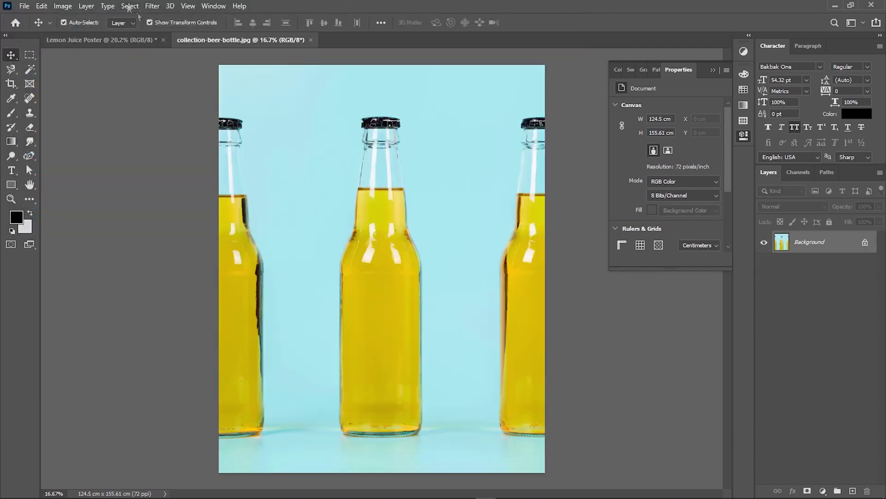
- Mask the photo to its subject and paint out the side bottles on the mask
{"action": "left_click", "coordinate": [130, 6]}
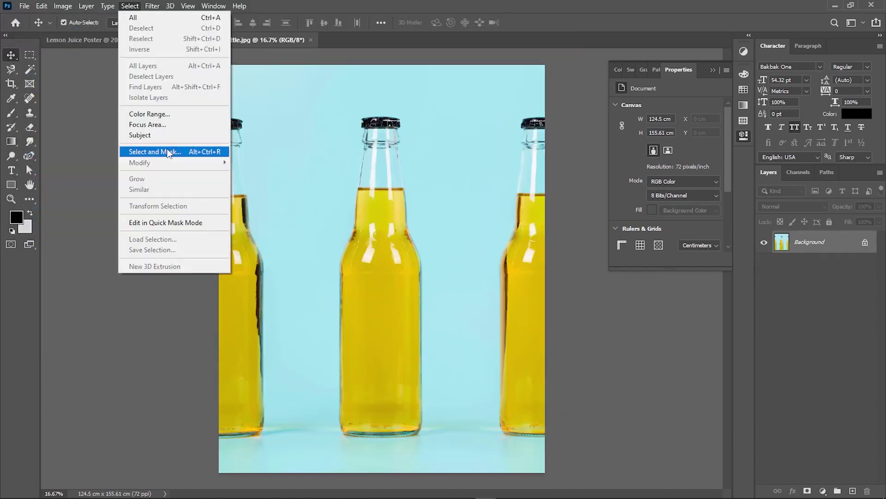
{"action": "left_click", "coordinate": [148, 134]}
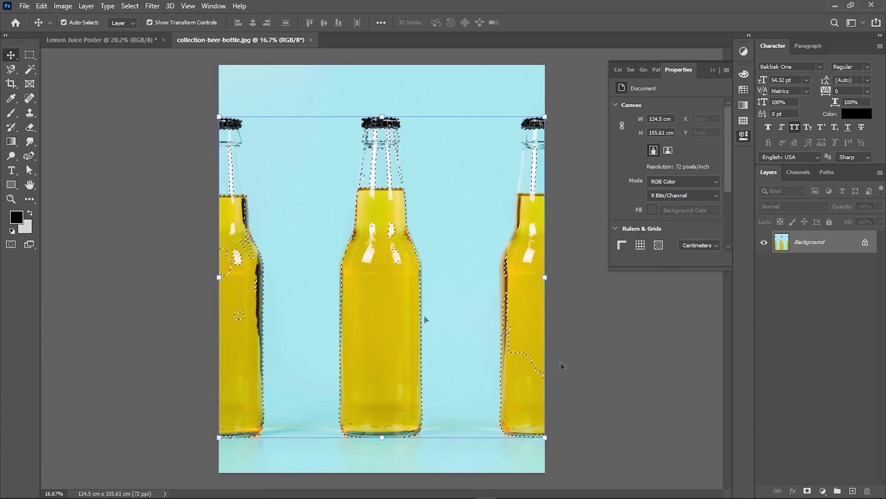
{"action": "left_click", "coordinate": [806, 490]}
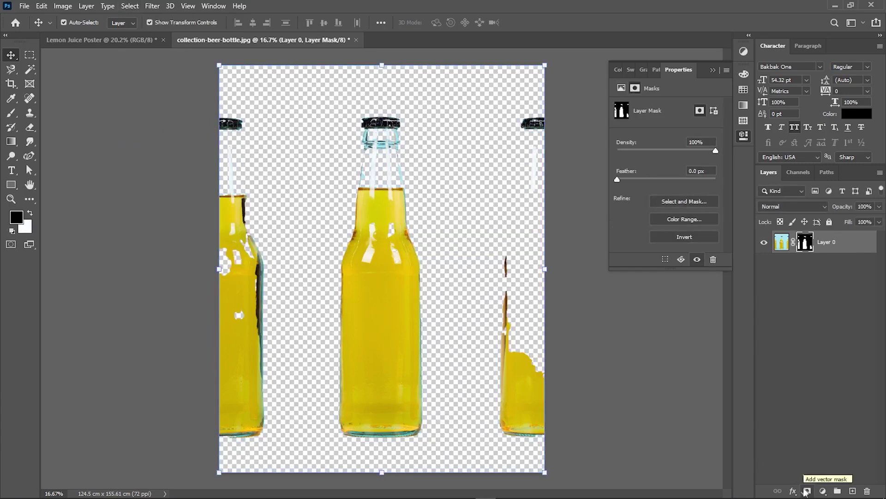
{"action": "key", "text": "b"}
{"action": "right_click", "coordinate": [506, 263]}
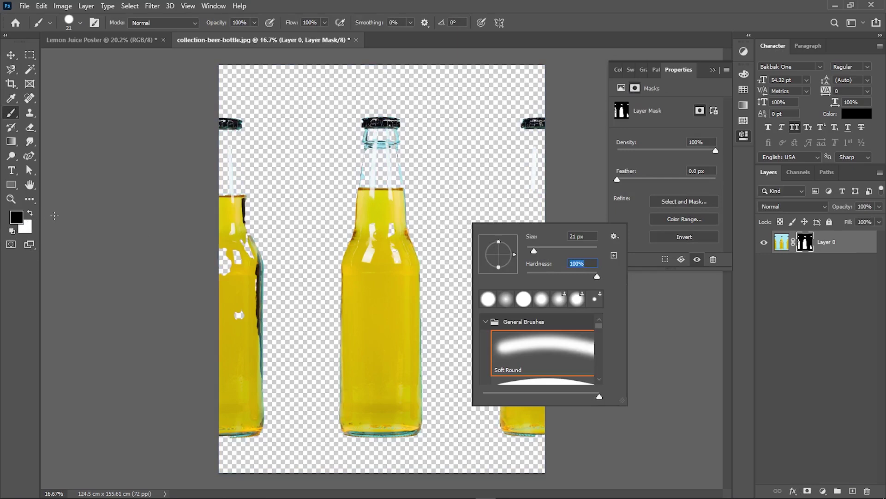
{"action": "mouse_move", "coordinate": [531, 124]}
{"action": "left_mouse_down"}
{"action": "mouse_move", "coordinate": [518, 152]}
{"action": "mouse_move", "coordinate": [505, 259]}
{"action": "mouse_move", "coordinate": [536, 418]}
{"action": "left_mouse_up"}
{"action": "mouse_move", "coordinate": [167, 347]}
{"action": "left_mouse_down"}
{"action": "mouse_move", "coordinate": [248, 277]}
{"action": "mouse_move", "coordinate": [217, 366]}
{"action": "mouse_move", "coordinate": [266, 300]}
{"action": "left_mouse_up"}
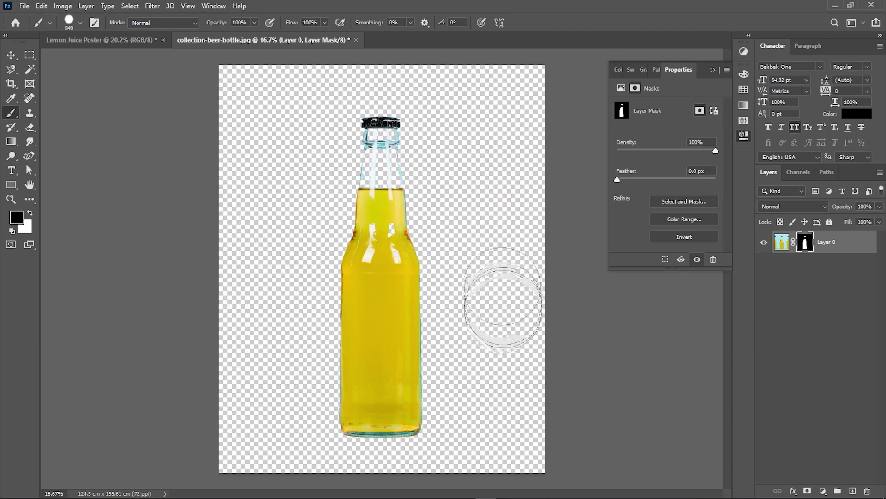
{"action": "key", "text": "v"}
{"action": "right_click", "coordinate": [874, 242]}
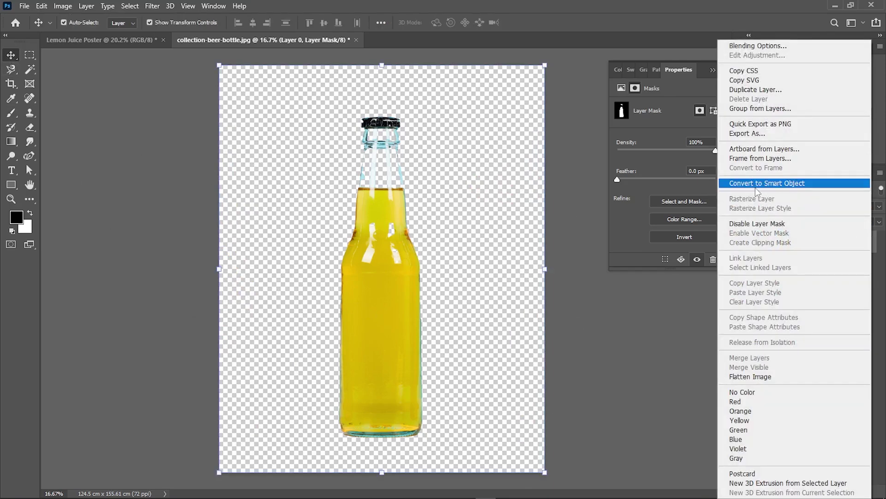
- Make the bottle a smart object, place it on the Lemon Juice Poster and scale it down
{"action": "left_click", "coordinate": [780, 182]}
{"action": "mouse_move", "coordinate": [342, 268]}
{"action": "left_mouse_down"}
{"action": "mouse_move", "coordinate": [128, 41]}
{"action": "mouse_move", "coordinate": [406, 59]}
{"action": "left_mouse_up"}
{"action": "key", "text": "ctrl+t"}
{"action": "mouse_move", "coordinate": [347, 55]}
{"action": "left_mouse_down"}
{"action": "mouse_move", "coordinate": [366, 249]}
{"action": "mouse_move", "coordinate": [319, 143]}
{"action": "left_mouse_up"}
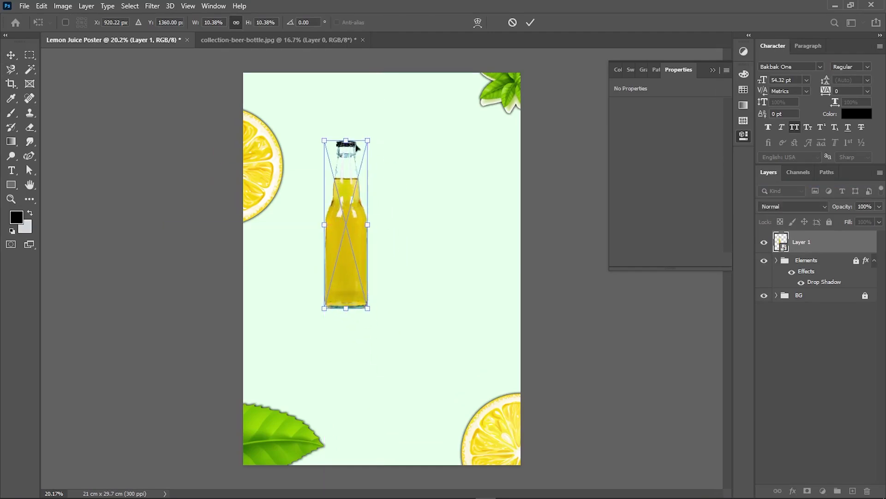
{"action": "key", "text": "Return"}
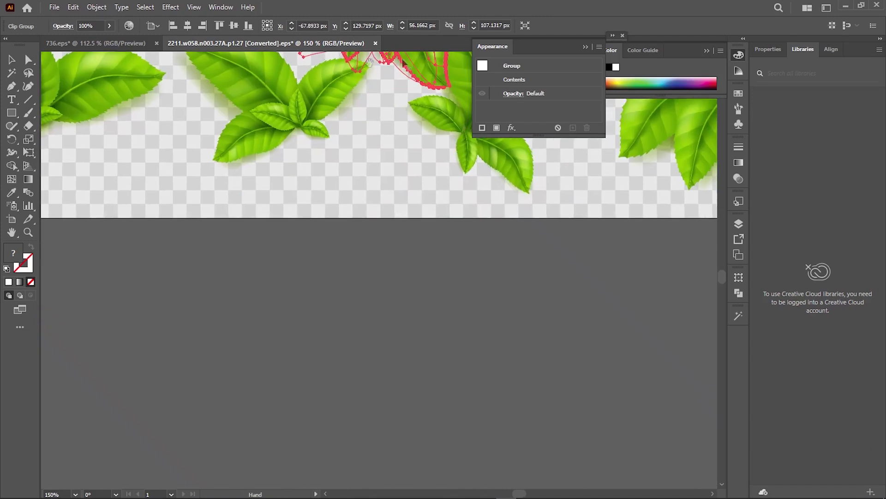
- Move the leaf cluster into empty space and ungroup it into separate leaves
{"action": "left_click_drag", "start_coordinate": [376, 305], "coordinate": [366, 356]}
{"action": "right_click", "coordinate": [380, 297]}
{"action": "key", "text": "Escape"}
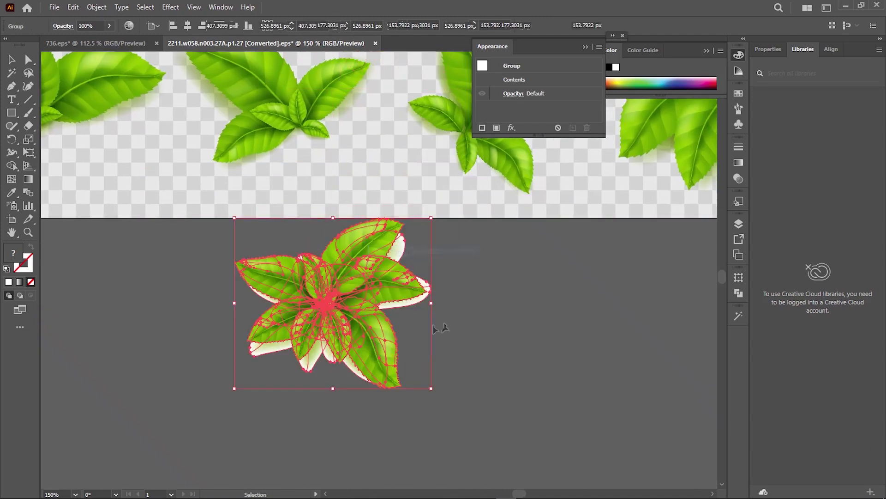
{"action": "left_click", "coordinate": [439, 326]}
{"action": "left_click_drag", "start_coordinate": [307, 372], "coordinate": [259, 418]}
{"action": "right_click", "coordinate": [278, 396]}
{"action": "key", "text": "Escape"}
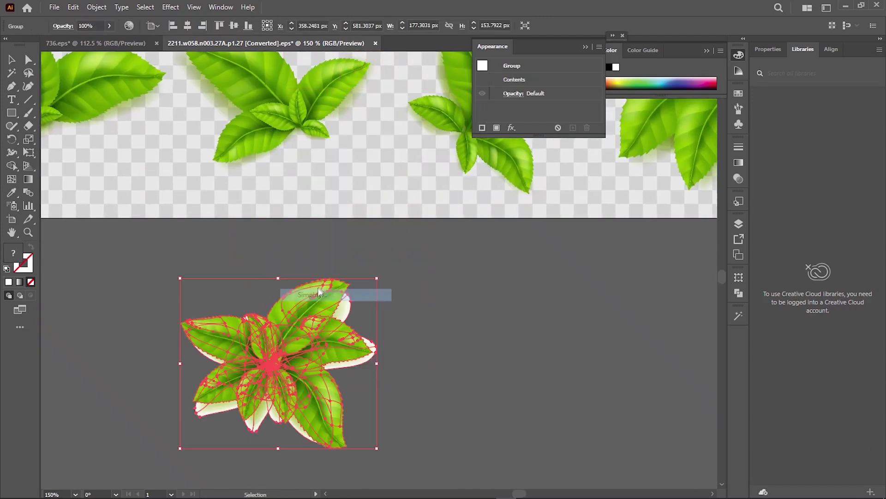
{"action": "right_click", "coordinate": [319, 283]}
{"action": "left_click", "coordinate": [350, 181]}
{"action": "left_click", "coordinate": [383, 259]}
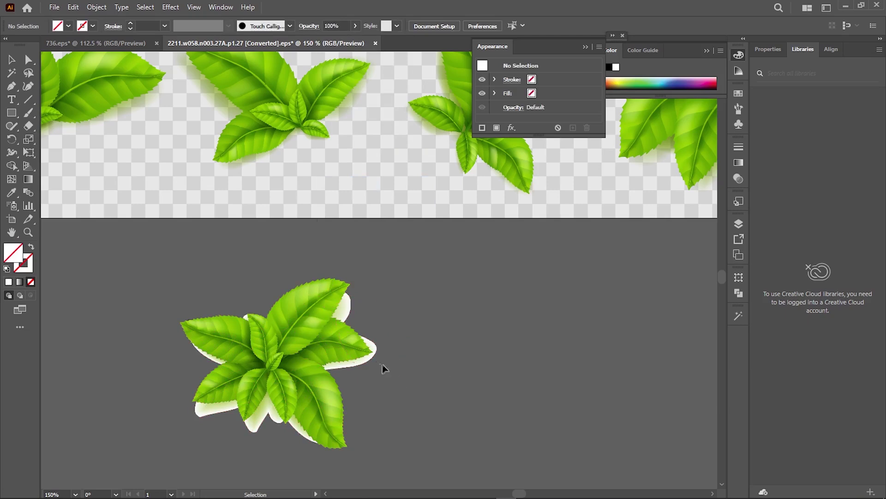
{"action": "left_click_drag", "start_coordinate": [465, 395], "coordinate": [450, 395]}
{"action": "key", "text": "ctrl+z"}
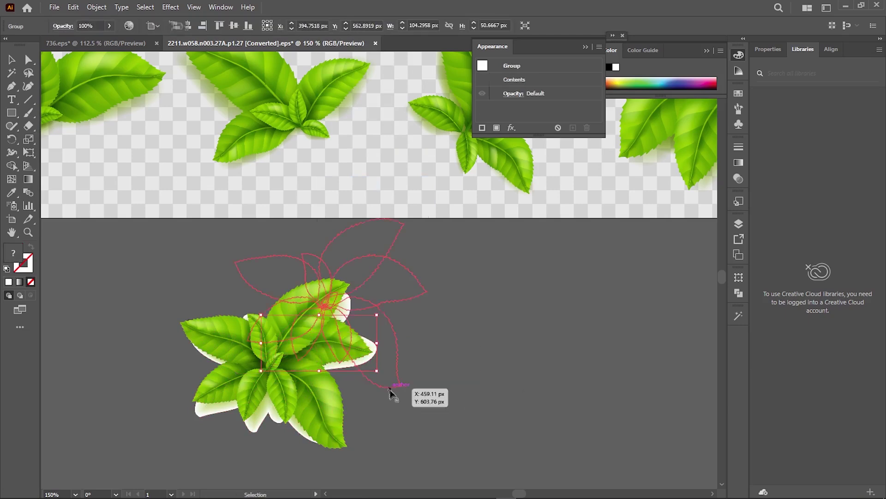
- Select the pale shadow shapes with the Magic Wand and delete them
{"action": "left_click", "coordinate": [10, 83]}
{"action": "left_click", "coordinate": [220, 417]}
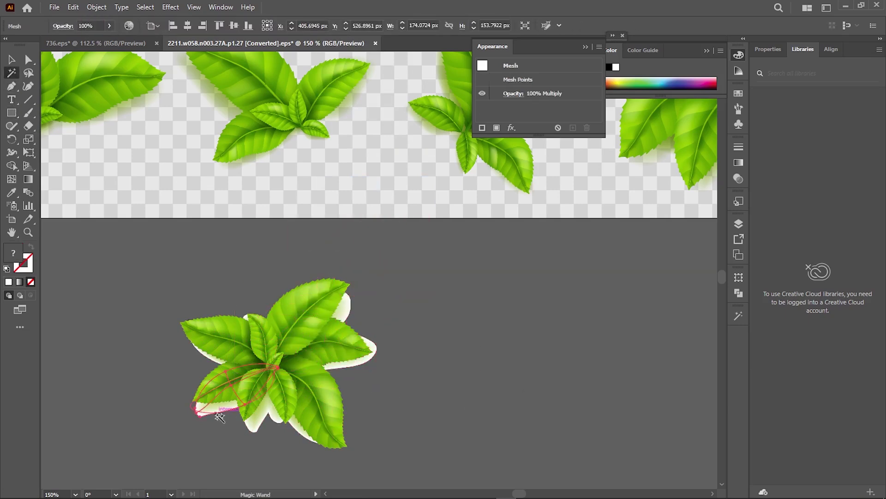
{"action": "left_click", "coordinate": [219, 425]}
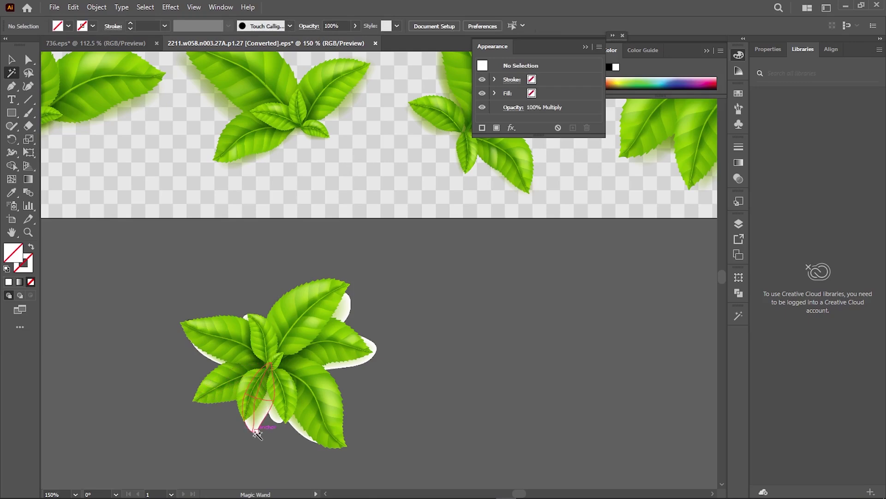
{"action": "left_click", "coordinate": [274, 409]}
{"action": "left_click", "coordinate": [358, 368]}
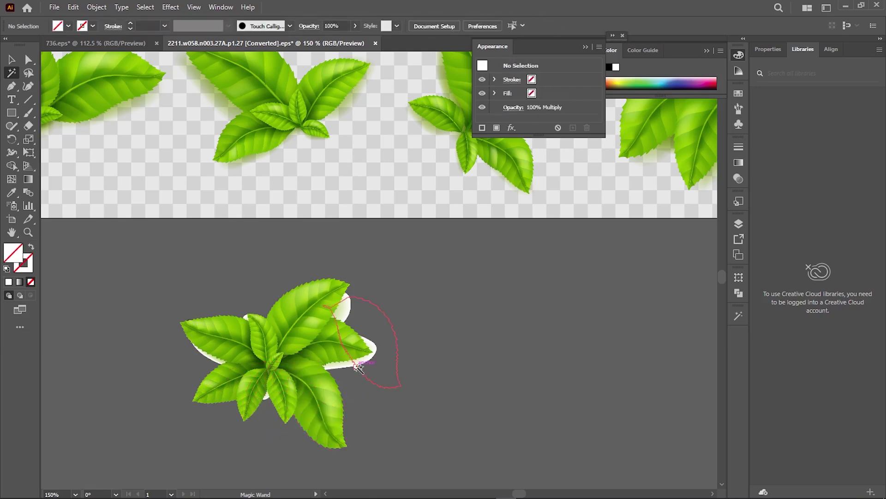
{"action": "left_click", "coordinate": [364, 378]}
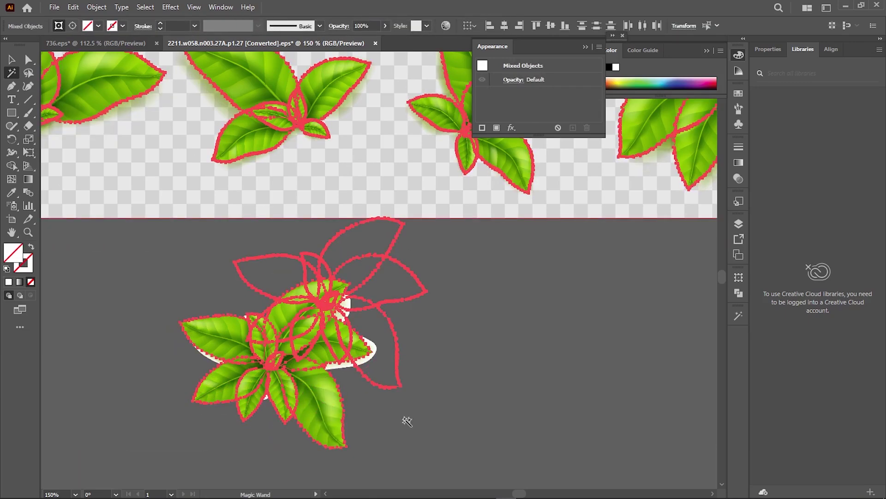
{"action": "key", "text": "Delete"}
{"action": "key", "text": "ctrl+z"}
{"action": "key", "text": "ctrl+z"}
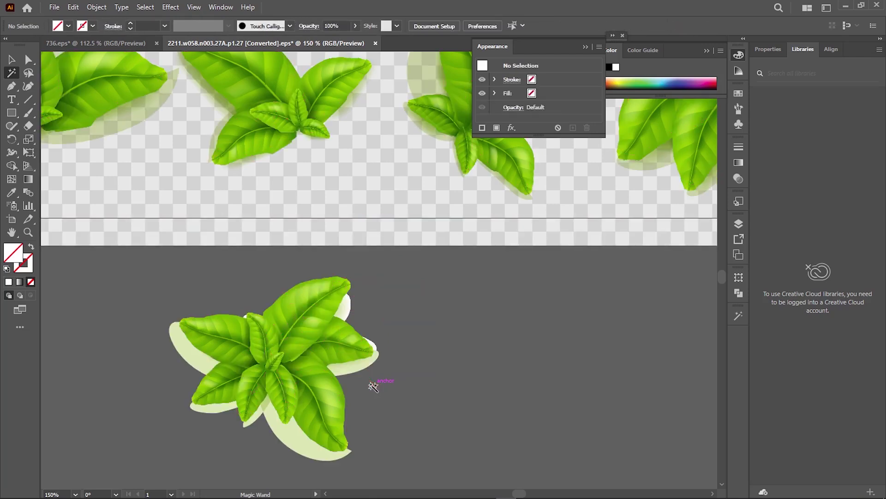
{"action": "key", "text": "ctrl+shift+z"}
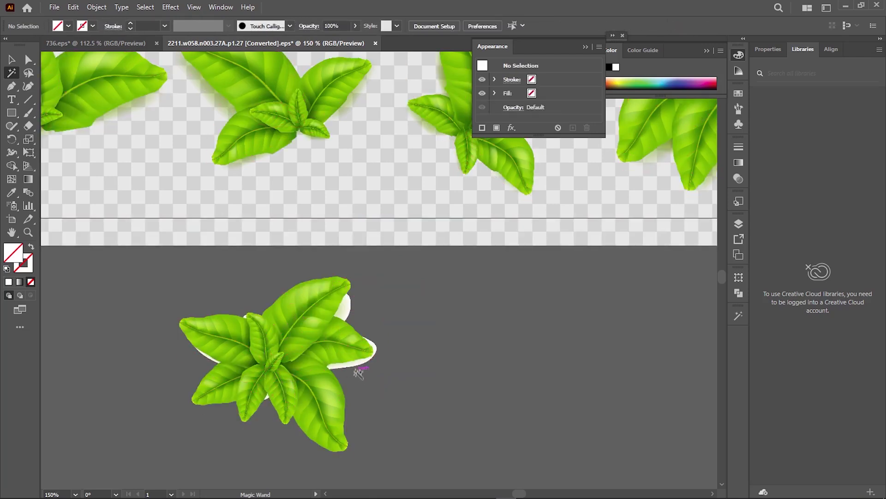
{"action": "left_click", "coordinate": [357, 368]}
{"action": "left_click", "coordinate": [355, 372]}
{"action": "key", "text": "Delete"}
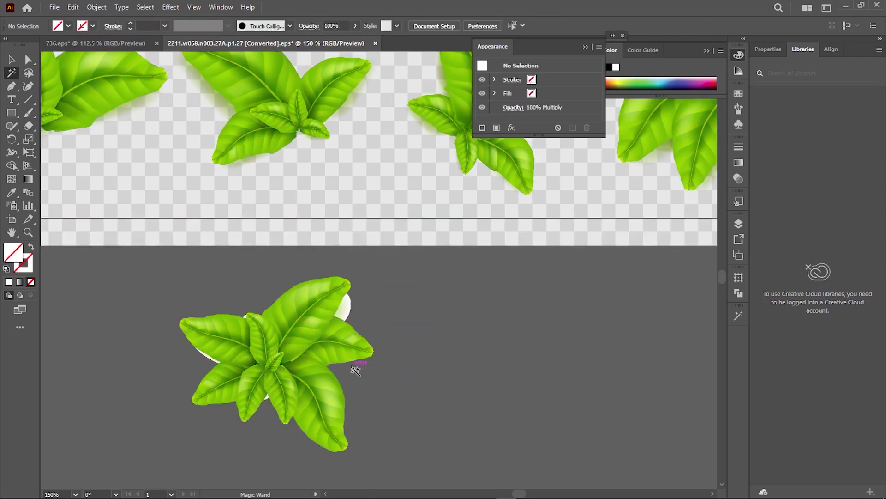
{"action": "left_click", "coordinate": [356, 317]}
{"action": "key", "text": "Delete"}
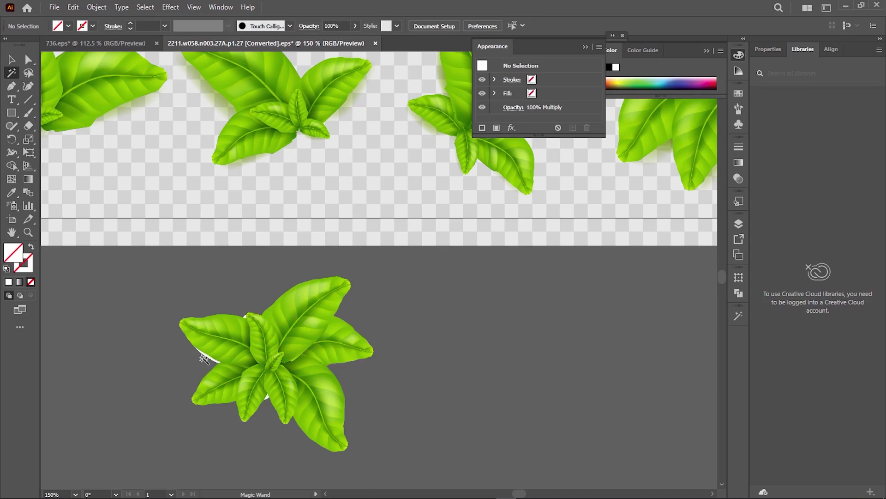
- Delete the remaining white shadow slivers along and between the leaves
{"action": "left_click", "coordinate": [203, 359]}
{"action": "left_click", "coordinate": [171, 368]}
{"action": "scroll", "coordinate": [199, 361], "scroll_direction": "up", "scroll_amount": 4}
{"action": "scroll", "coordinate": [199, 361], "scroll_direction": "up", "scroll_amount": 4}
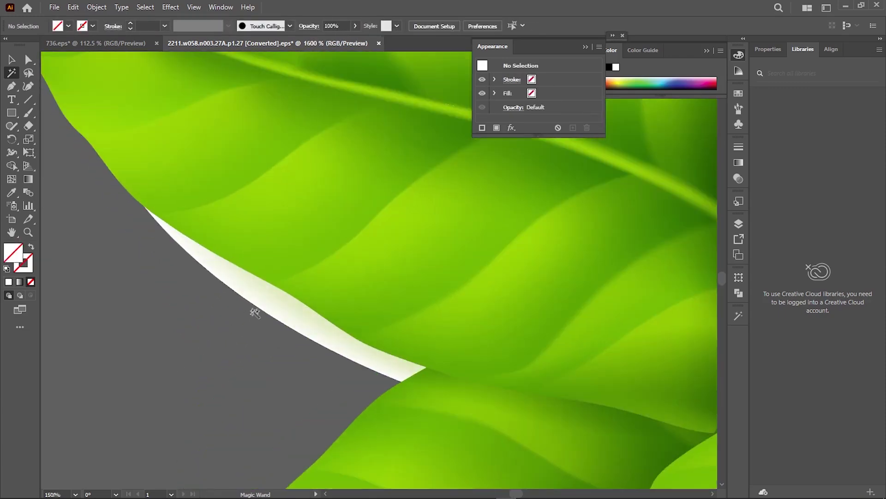
{"action": "left_click", "coordinate": [255, 313]}
{"action": "key", "text": "Delete"}
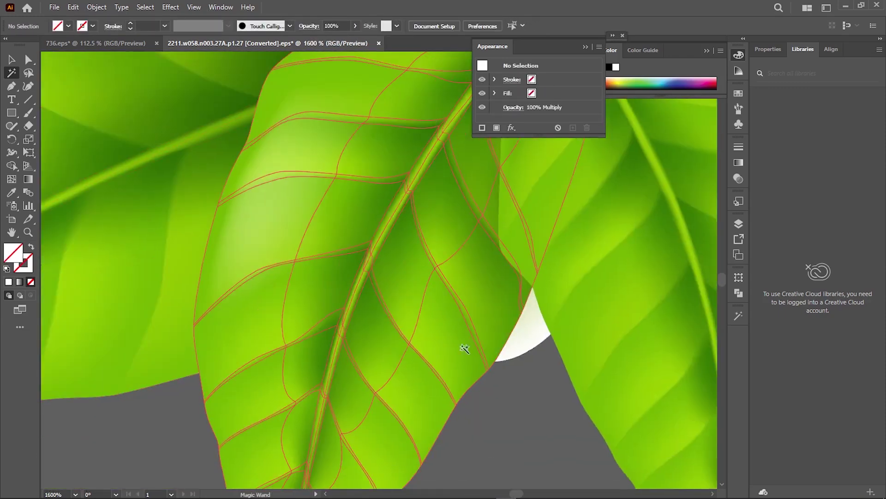
{"action": "left_click", "coordinate": [528, 346]}
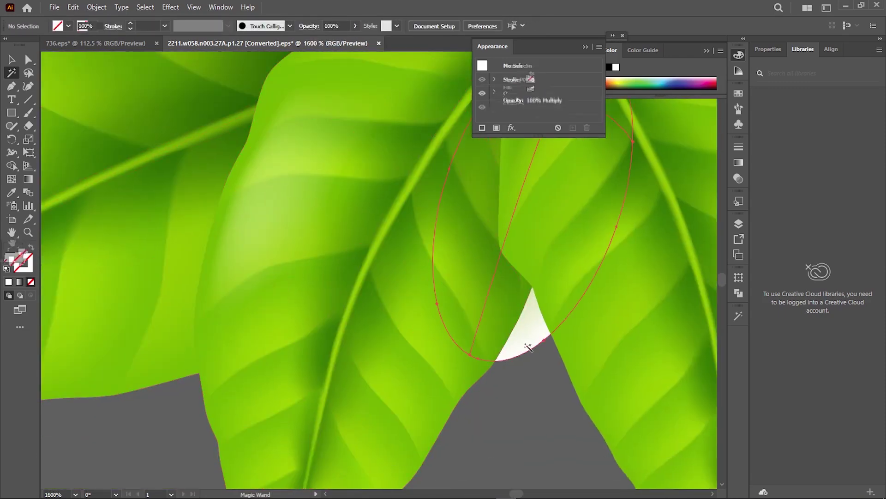
{"action": "key", "text": "Delete"}
{"action": "scroll", "coordinate": [208, 197], "scroll_direction": "down", "scroll_amount": 3}
{"action": "scroll", "coordinate": [312, 372], "scroll_direction": "down", "scroll_amount": 4}
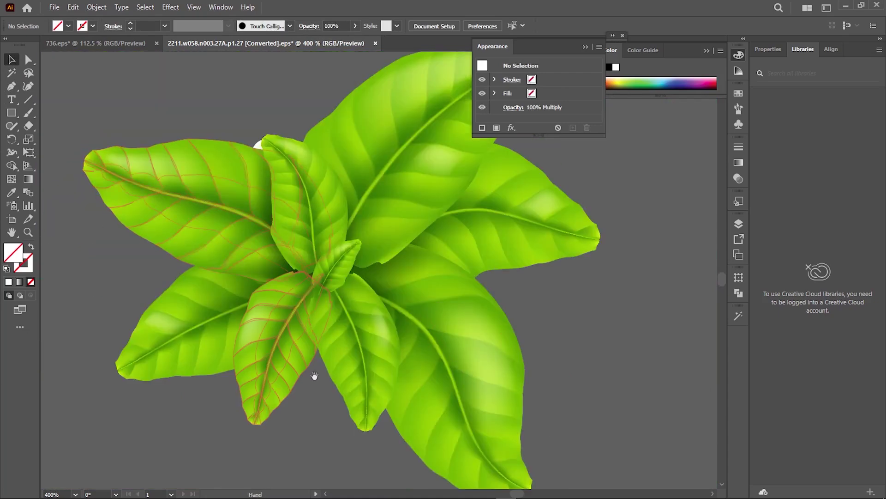
{"action": "scroll", "coordinate": [258, 143], "scroll_direction": "up", "scroll_amount": 8}
- Select all the leaves of the cluster and group them together
{"action": "right_click", "coordinate": [148, 64]}
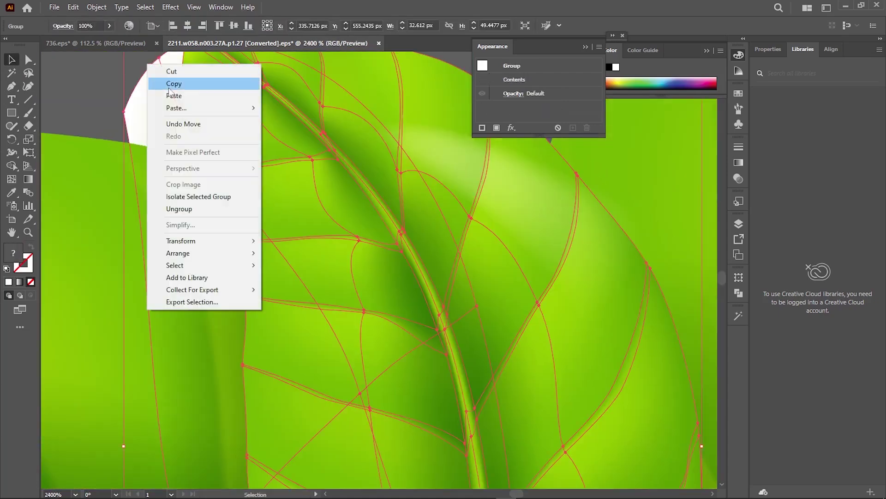
{"action": "key", "text": "Escape"}
{"action": "left_click", "coordinate": [11, 72]}
{"action": "left_click", "coordinate": [264, 168]}
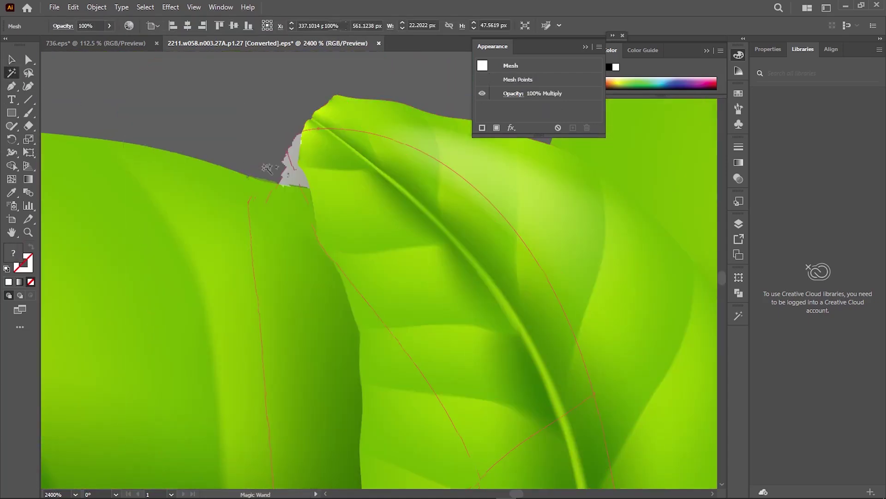
{"action": "left_click", "coordinate": [247, 142]}
{"action": "scroll", "coordinate": [248, 145], "scroll_direction": "down", "scroll_amount": 2}
{"action": "scroll", "coordinate": [248, 144], "scroll_direction": "down", "scroll_amount": 8}
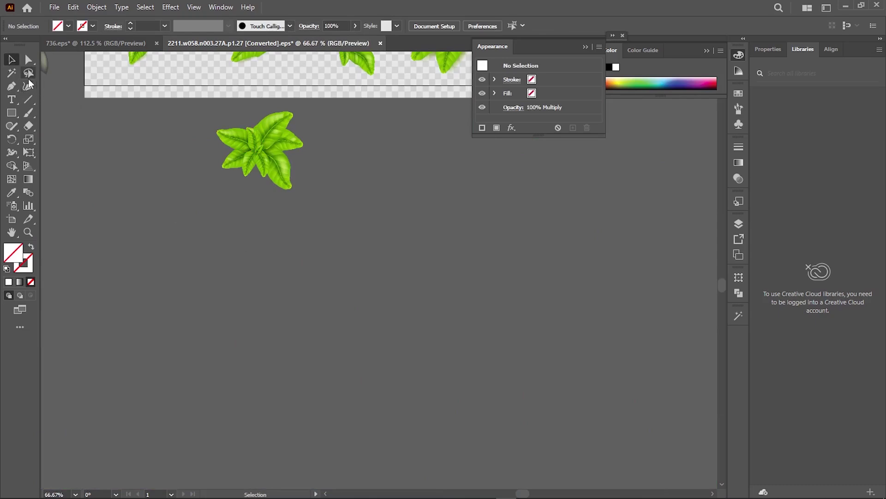
{"action": "scroll", "coordinate": [238, 188], "scroll_direction": "up", "scroll_amount": 2}
{"action": "scroll", "coordinate": [237, 187], "scroll_direction": "up", "scroll_amount": 4}
{"action": "left_click_drag", "start_coordinate": [119, 96], "coordinate": [360, 237]}
{"action": "right_click", "coordinate": [360, 237]}
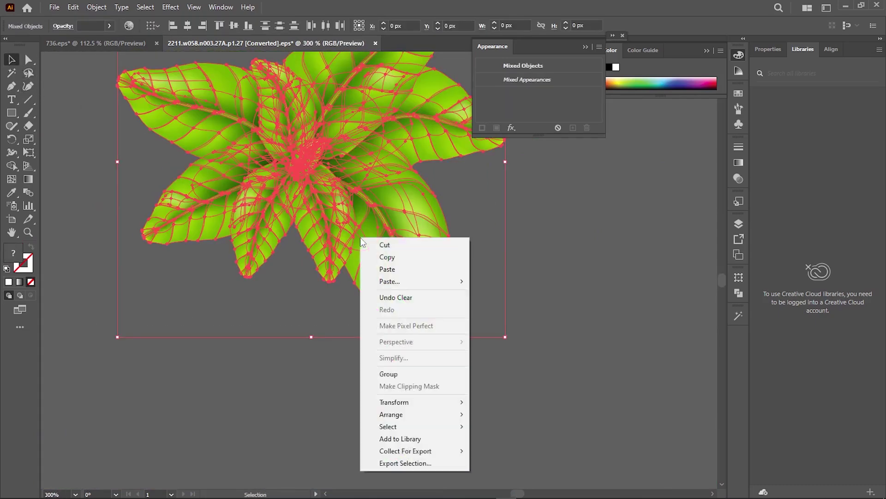
{"action": "left_click", "coordinate": [390, 374]}
- Paste the leaf cluster into the poster, enlarged to about 122% beside the bottle
{"action": "key", "text": "alt+Tab"}
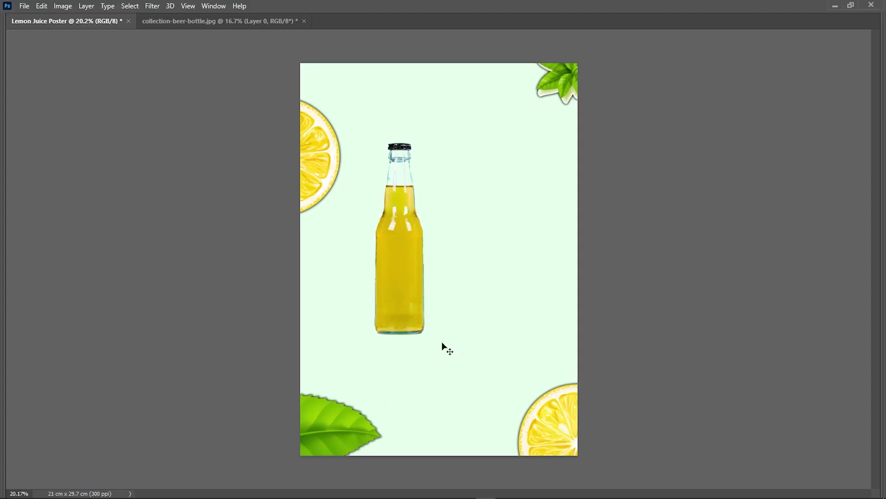
{"action": "key", "text": "Tab"}
{"action": "scroll", "coordinate": [442, 344], "scroll_direction": "up", "scroll_amount": 1}
{"action": "scroll", "coordinate": [381, 356], "scroll_direction": "up", "scroll_amount": 1}
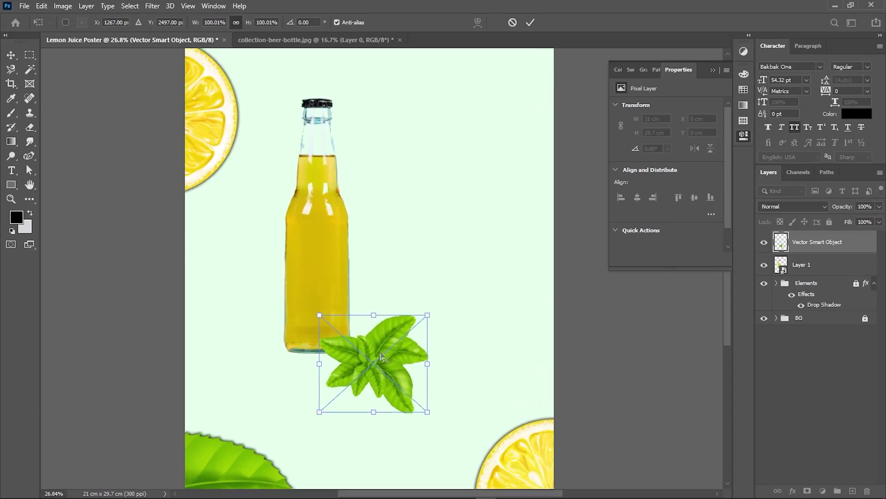
{"action": "left_click_drag", "start_coordinate": [375, 297], "coordinate": [381, 337]}
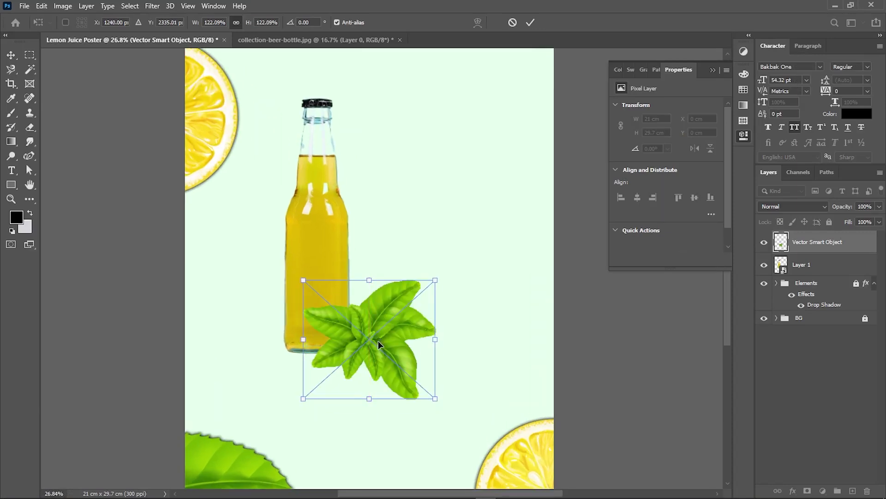
{"action": "key", "text": "Return"}
- Bring the bottle in front of the leaves and nudge the leaves up beside it
{"action": "left_click", "coordinate": [313, 245]}
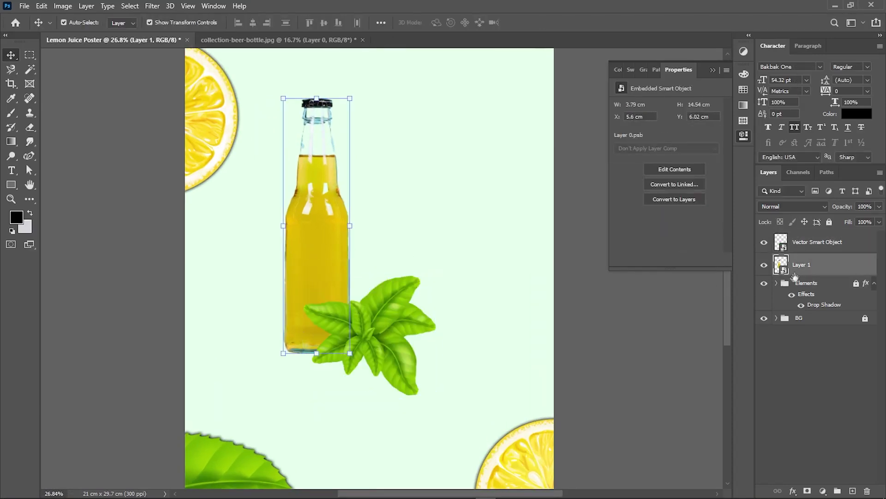
{"action": "key", "text": "ctrl+bracketright"}
{"action": "left_click_drag", "start_coordinate": [388, 306], "coordinate": [389, 293]}
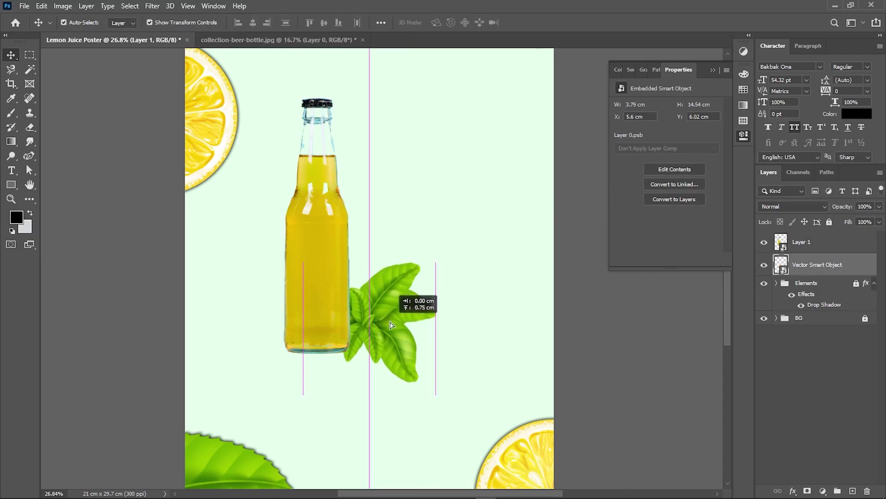
{"action": "left_click", "coordinate": [114, 314]}
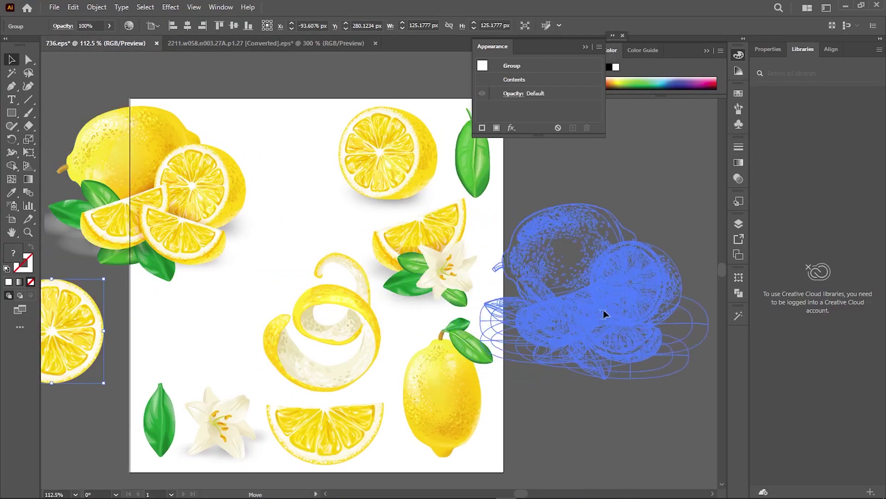
- Move the lemon cluster beside the artboard, ungroup it and delete its grey shadow meshes
{"action": "left_click_drag", "start_coordinate": [156, 249], "coordinate": [549, 316]}
{"action": "right_click", "coordinate": [490, 317]}
{"action": "left_click", "coordinate": [524, 217]}
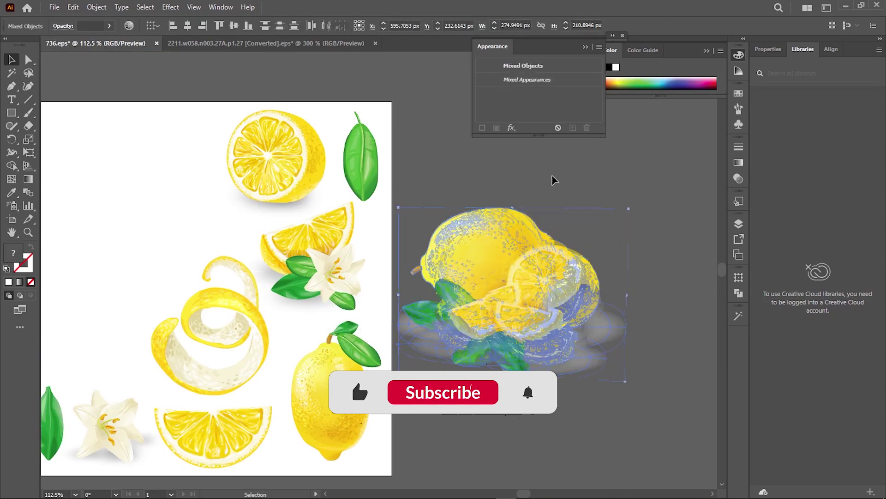
{"action": "left_click", "coordinate": [554, 178]}
{"action": "left_click", "coordinate": [602, 339]}
{"action": "left_click_drag", "start_coordinate": [603, 339], "coordinate": [608, 354]}
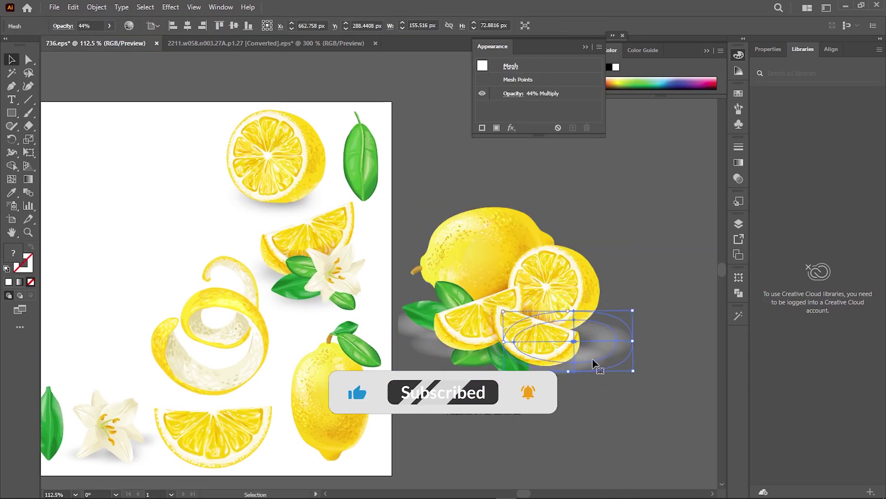
{"action": "key", "text": "Delete"}
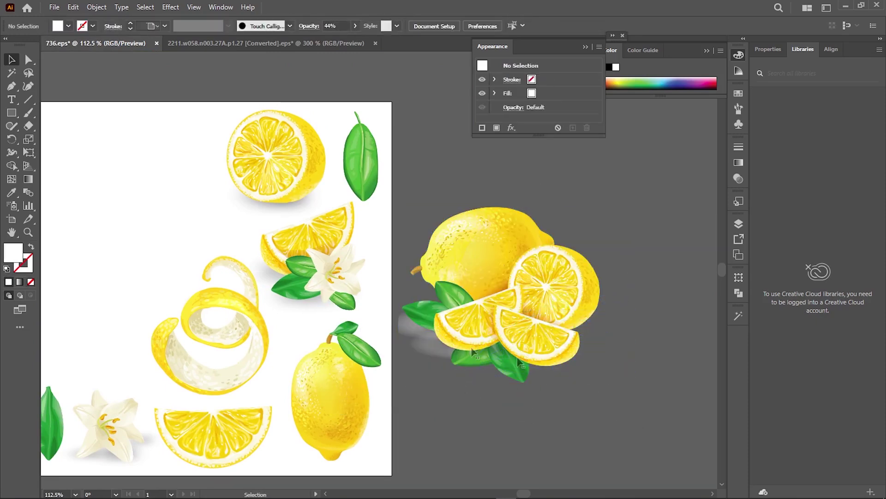
{"action": "left_click", "coordinate": [419, 333]}
{"action": "key", "text": "Delete"}
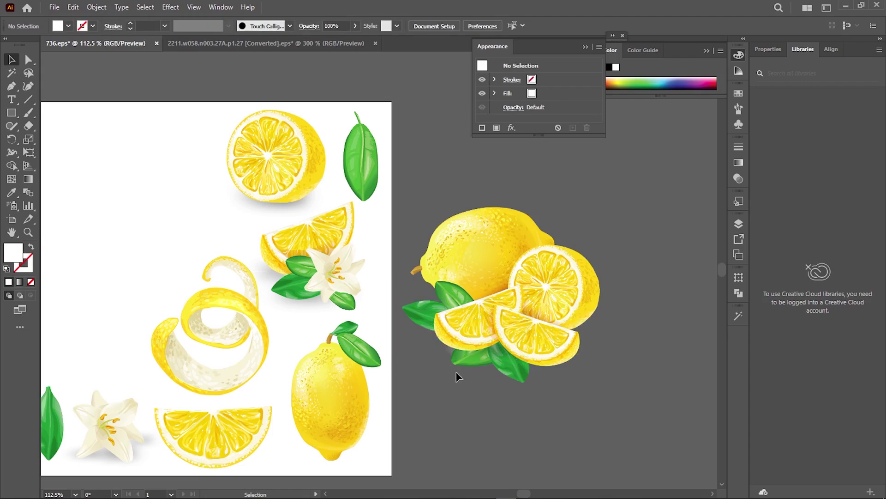
- Regroup the lemon parts and drag the cluster over to Photoshop
{"action": "left_click_drag", "start_coordinate": [451, 400], "coordinate": [534, 317]}
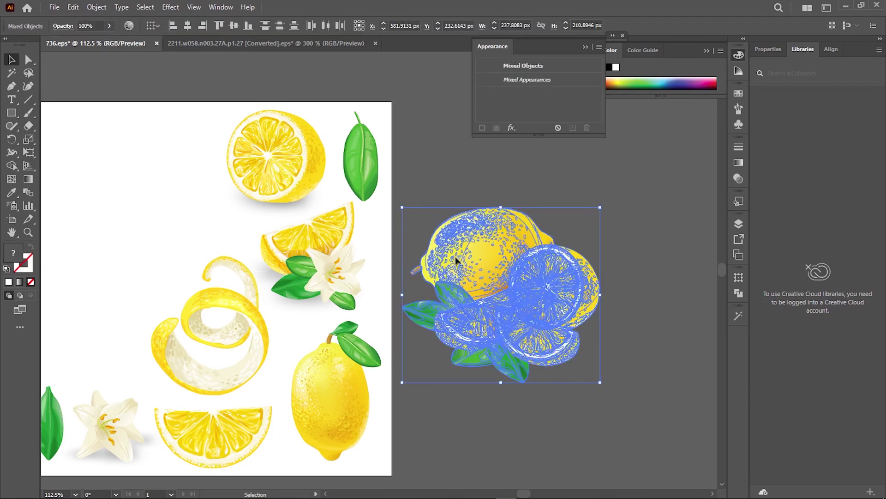
{"action": "right_click", "coordinate": [457, 259]}
{"action": "left_click", "coordinate": [484, 394]}
{"action": "mouse_move", "coordinate": [505, 388]}
{"action": "left_mouse_down"}
{"action": "mouse_move", "coordinate": [477, 495]}
{"action": "mouse_move", "coordinate": [274, 328]}
{"action": "left_mouse_up"}
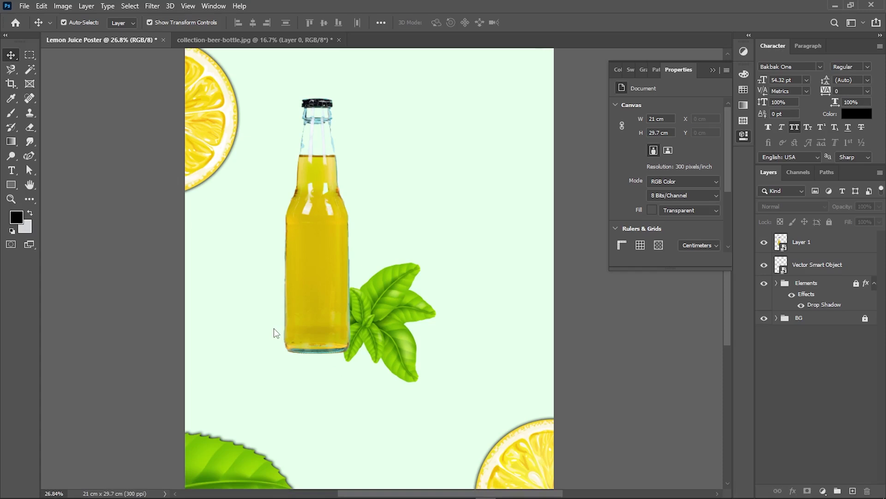
- Drop the lemon cluster onto the poster and rotate the bottle about 8 degrees
{"action": "left_click_drag", "start_coordinate": [273, 328], "coordinate": [274, 329]}
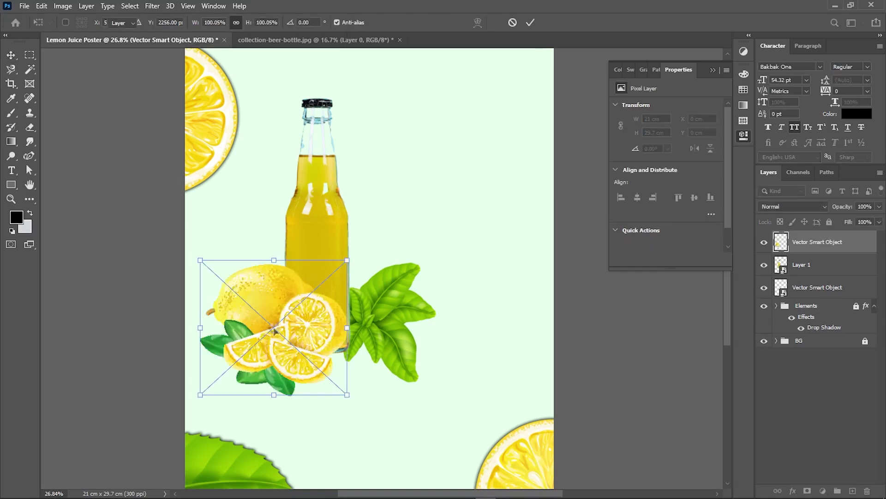
{"action": "key", "text": "Return"}
{"action": "left_click", "coordinate": [802, 265]}
{"action": "left_click_drag", "start_coordinate": [801, 264], "coordinate": [802, 240]}
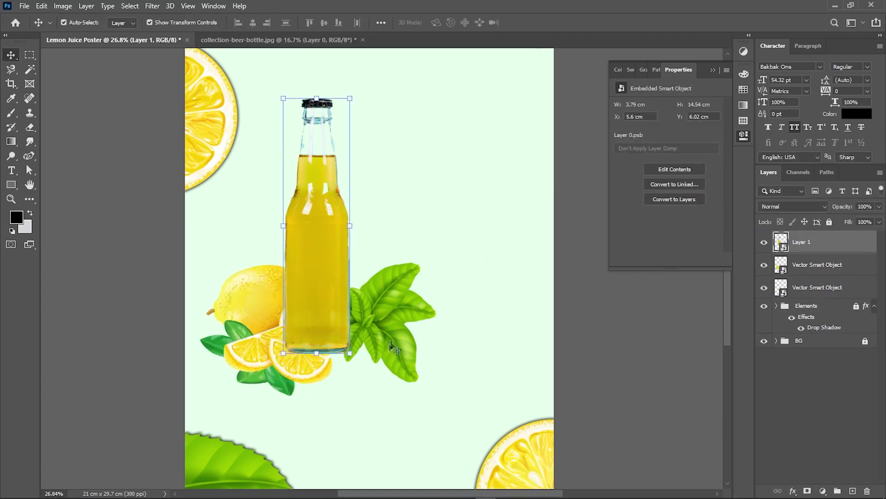
{"action": "mouse_move", "coordinate": [277, 359]}
{"action": "left_mouse_down"}
{"action": "mouse_move", "coordinate": [270, 349]}
{"action": "mouse_move", "coordinate": [278, 353]}
{"action": "left_mouse_up"}
- Move the lemon cluster up-left and shrink it to about 83%
{"action": "left_click", "coordinate": [512, 22]}
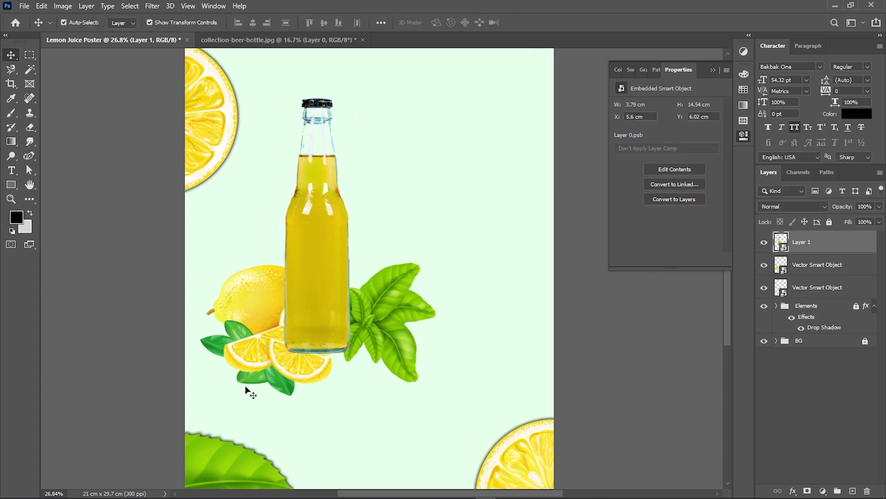
{"action": "left_click_drag", "start_coordinate": [220, 347], "coordinate": [204, 331]}
{"action": "key", "text": "ctrl+t"}
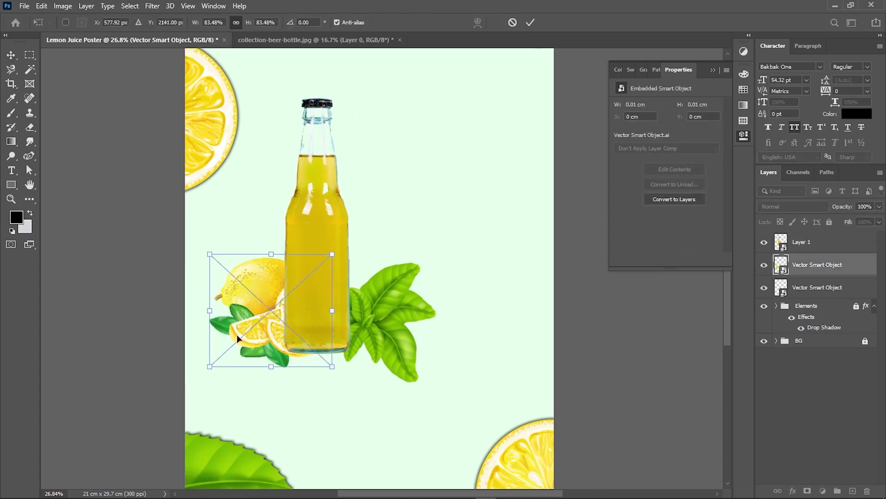
{"action": "left_click_drag", "start_coordinate": [185, 248], "coordinate": [201, 257]}
{"action": "key", "text": "Return"}
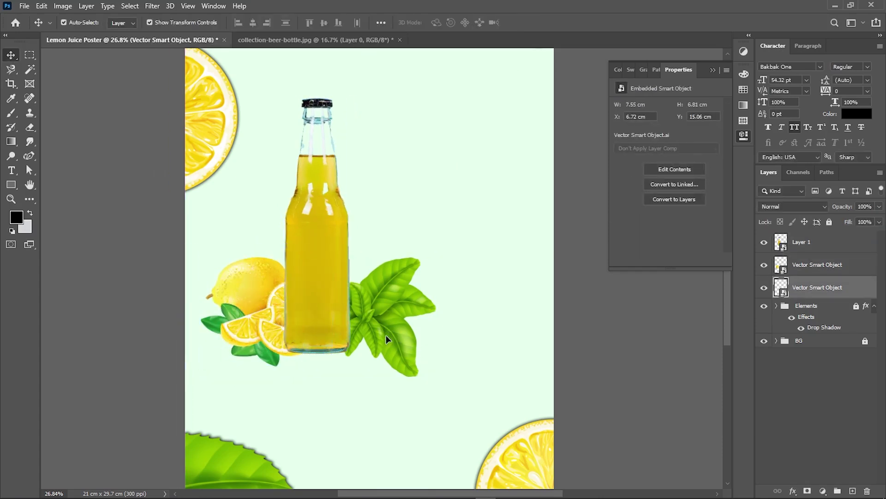
- Group bottle, lemons and leaves, and centre the group horizontally and vertically
{"action": "mouse_move", "coordinate": [398, 389]}
{"action": "left_mouse_down"}
{"action": "mouse_move", "coordinate": [260, 285]}
{"action": "mouse_move", "coordinate": [323, 333]}
{"action": "left_mouse_up"}
{"action": "key", "text": "ctrl+g"}
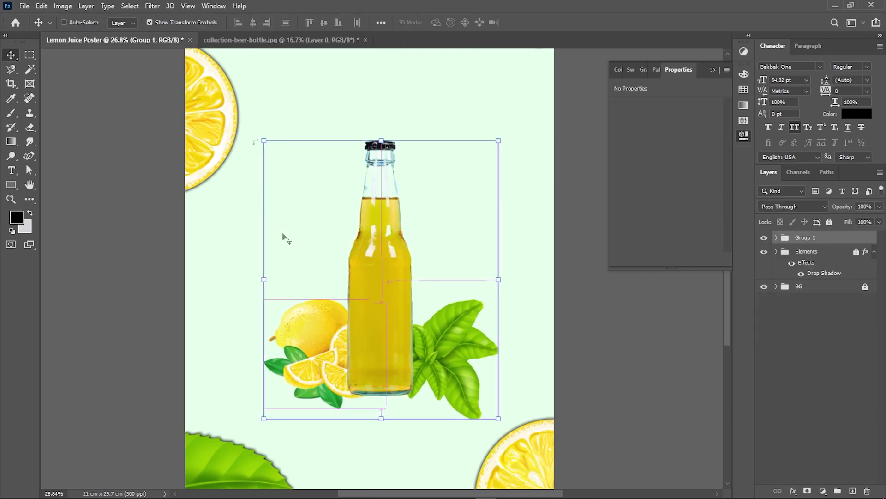
{"action": "left_click", "coordinate": [253, 23]}
{"action": "left_click", "coordinate": [324, 23]}
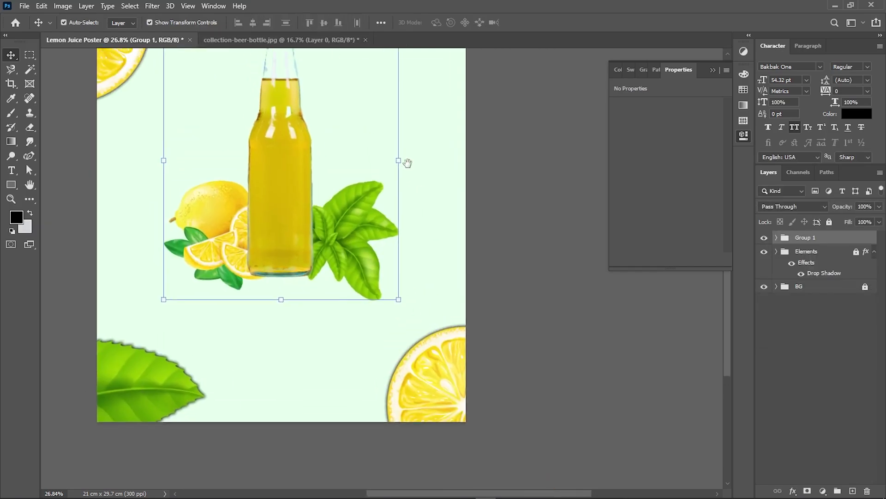
{"action": "left_click", "coordinate": [499, 209]}
{"action": "left_click_drag", "start_coordinate": [498, 209], "coordinate": [471, 328]}
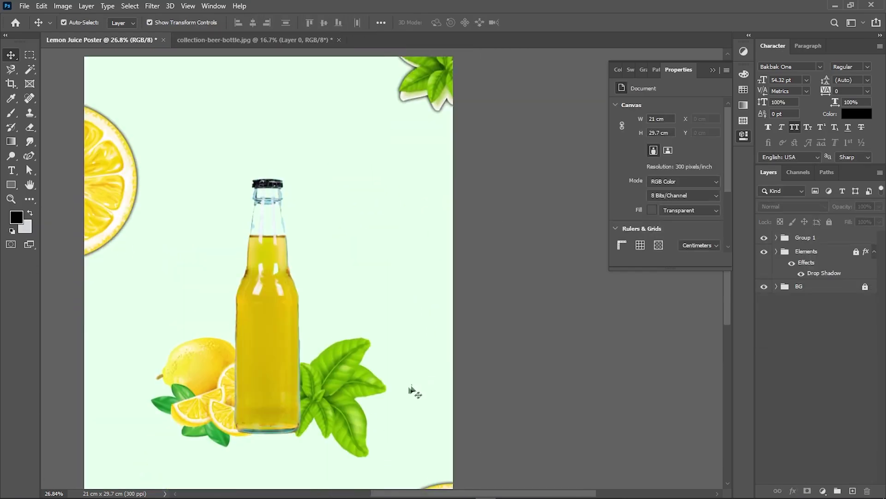
{"action": "left_click_drag", "start_coordinate": [439, 418], "coordinate": [120, 351]}
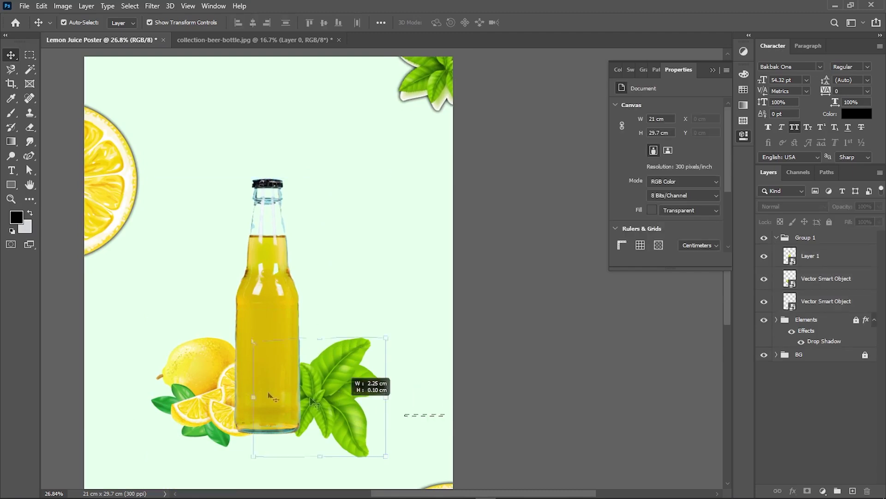
{"action": "left_click", "coordinate": [600, 339]}
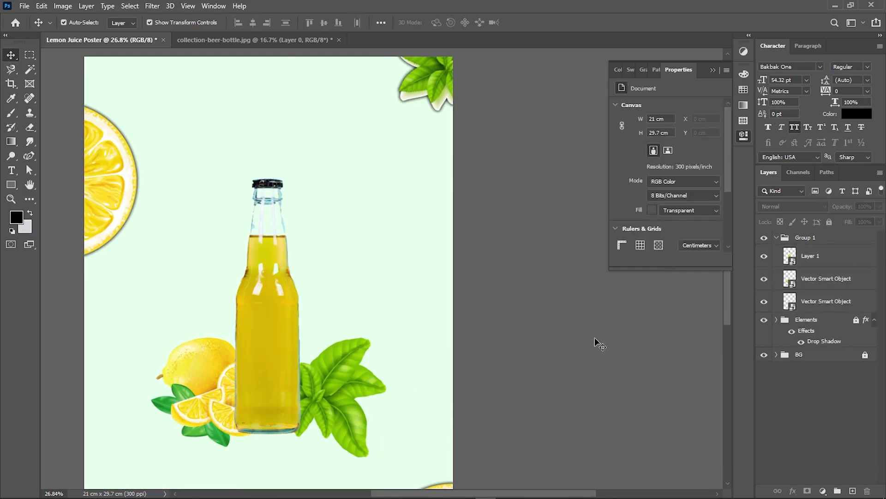
- Type the headline 'ENJOYING' near the top of the canvas and select it
{"action": "key", "text": "t"}
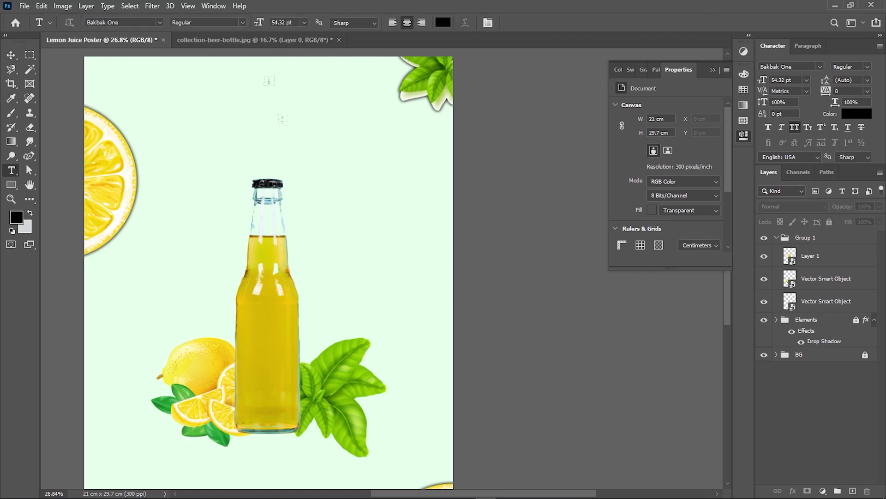
{"action": "scroll", "coordinate": [196, 160], "scroll_direction": "up", "scroll_amount": 3}
{"action": "type", "text": "EN"}
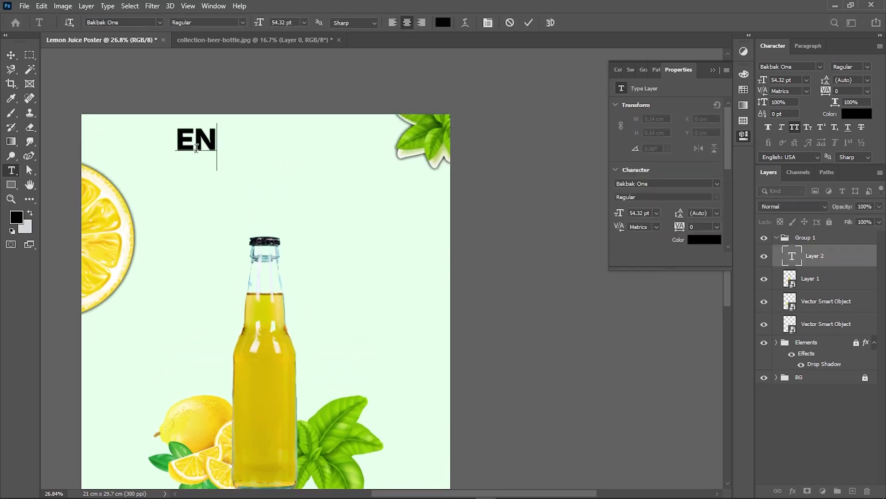
{"action": "type", "text": "JOYU"}
{"action": "key", "text": "BackSpace"}
{"action": "key", "text": "BackSpace"}
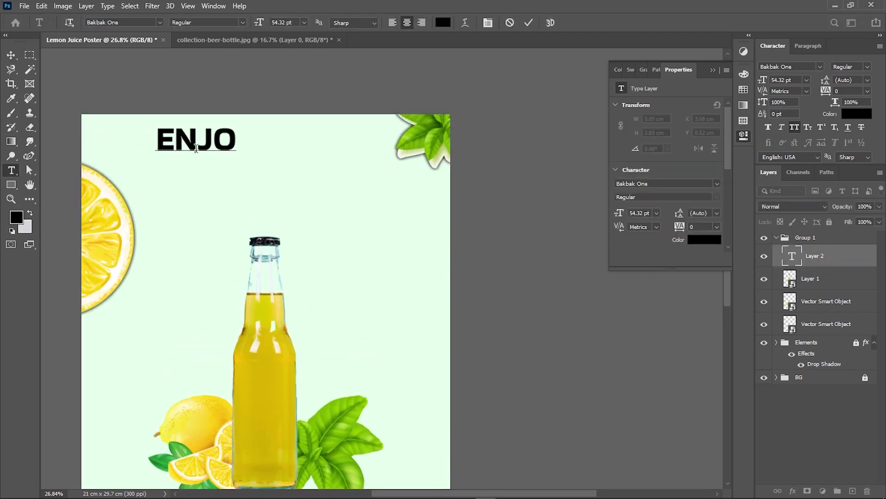
{"action": "type", "text": "YING"}
{"action": "key", "text": "ctrl+a"}
- Preview fonts like Angela Beauty and Coolvetica, then cancel to keep Bakbak One
{"action": "left_click", "coordinate": [160, 23]}
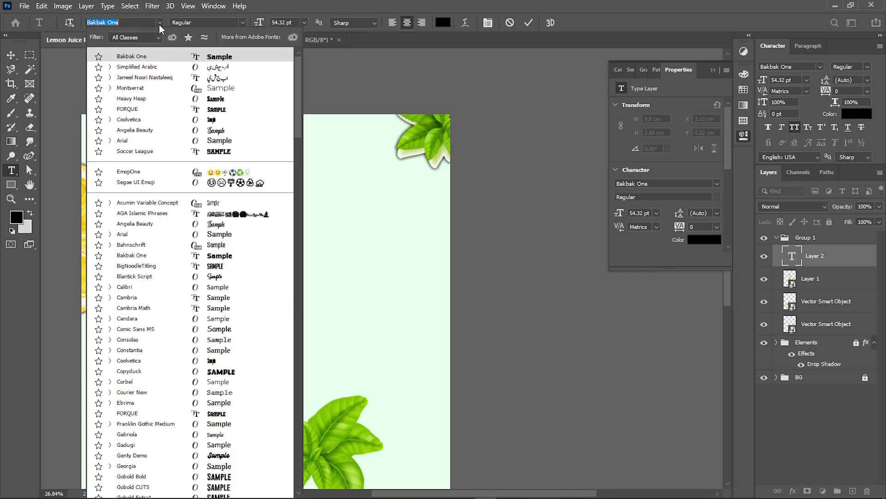
{"action": "left_click", "coordinate": [199, 131]}
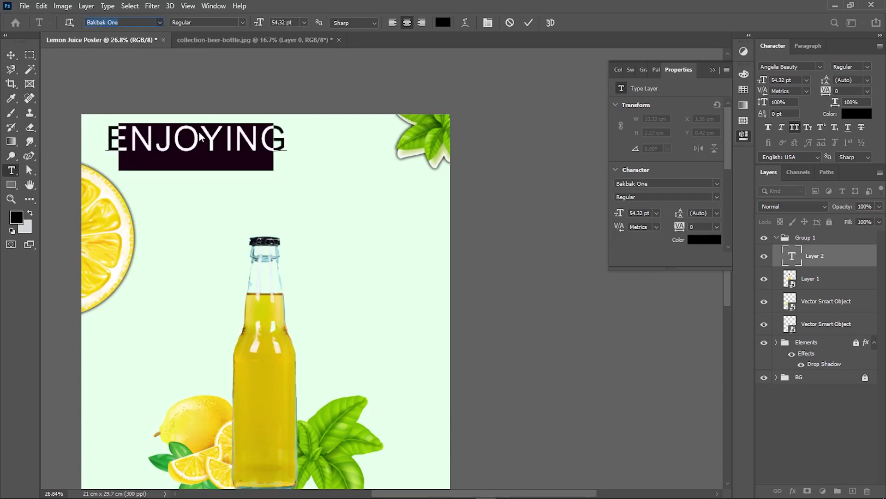
{"action": "left_click", "coordinate": [801, 71]}
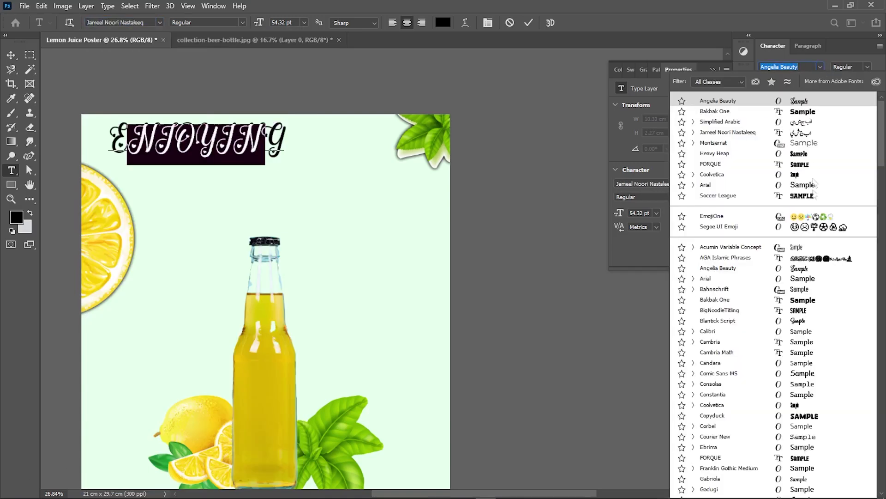
{"action": "left_click", "coordinate": [803, 405]}
{"action": "scroll", "coordinate": [801, 406], "scroll_direction": "down", "scroll_amount": 7}
{"action": "scroll", "coordinate": [802, 405], "scroll_direction": "down", "scroll_amount": 1}
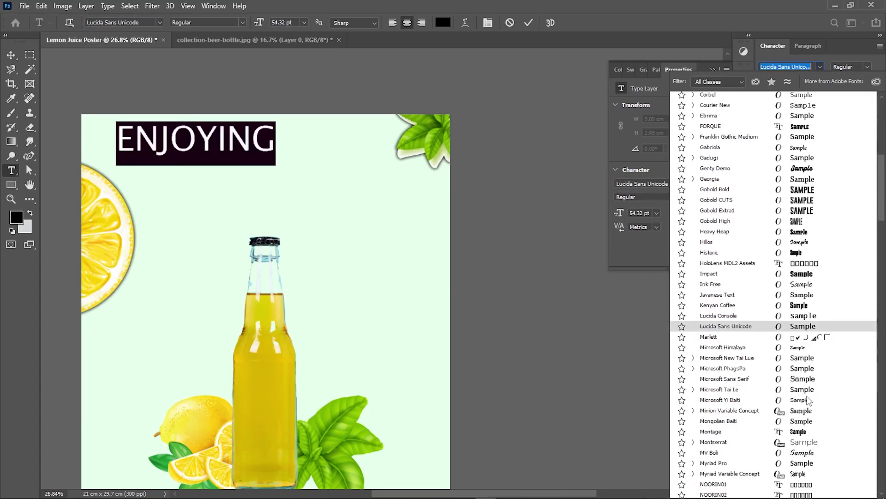
{"action": "scroll", "coordinate": [806, 401], "scroll_direction": "down", "scroll_amount": 5}
{"action": "scroll", "coordinate": [809, 396], "scroll_direction": "down", "scroll_amount": 2}
{"action": "scroll", "coordinate": [808, 395], "scroll_direction": "up", "scroll_amount": 4}
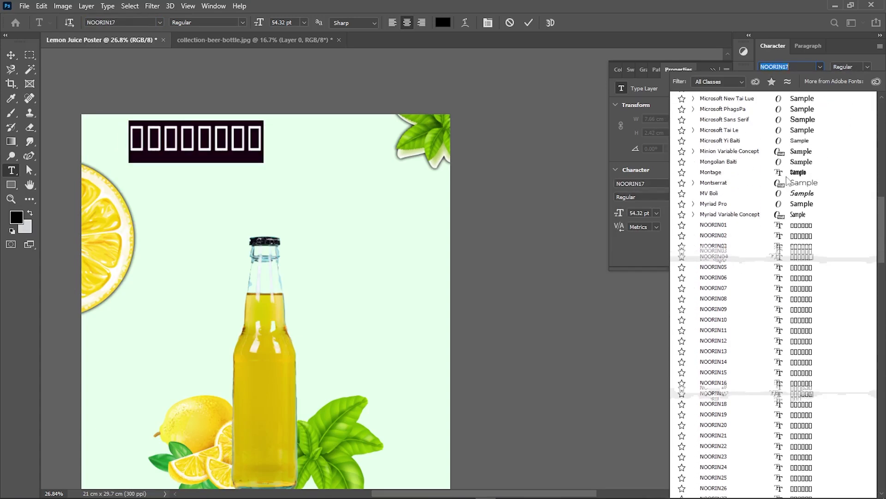
{"action": "scroll", "coordinate": [801, 196], "scroll_direction": "down", "scroll_amount": 2}
{"action": "scroll", "coordinate": [801, 196], "scroll_direction": "down", "scroll_amount": 6}
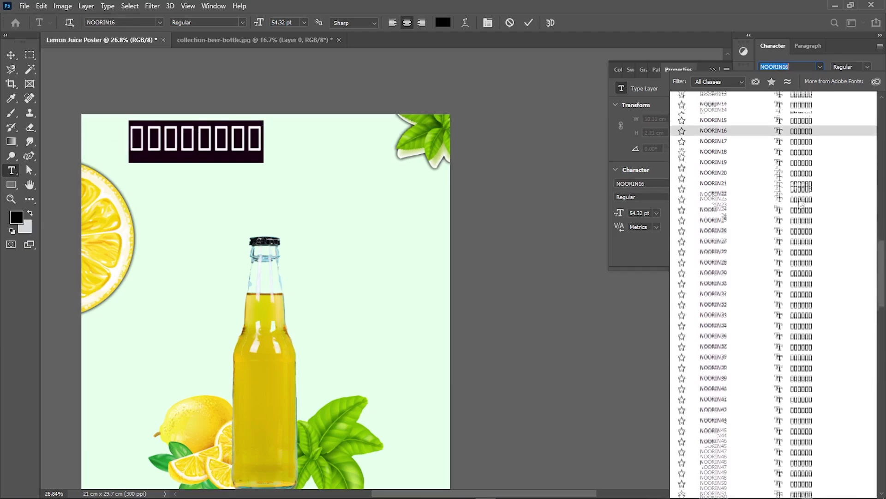
{"action": "scroll", "coordinate": [801, 198], "scroll_direction": "down", "scroll_amount": 5}
{"action": "key", "text": "Escape"}
- Launch the Chrome browser from the Start menu and start entering a web address
{"action": "key", "text": "alt+Tab"}
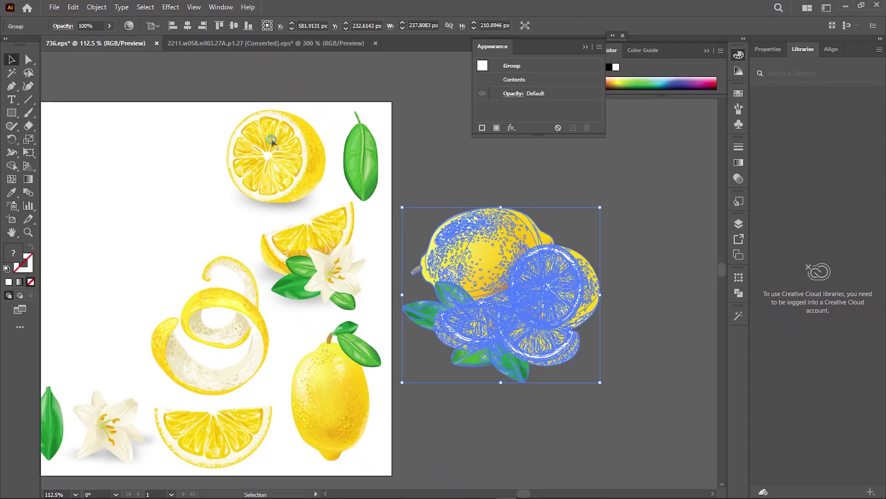
{"action": "key", "text": "alt+Tab"}
{"action": "key", "text": "super"}
{"action": "left_click", "coordinate": [259, 391]}
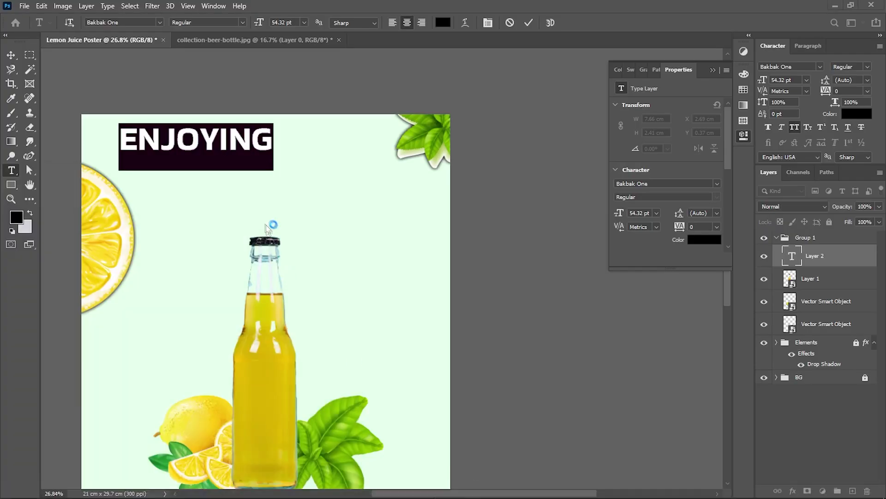
{"action": "left_click", "coordinate": [179, 39]}
- Go to dafont.com and open the Fancy > Curly category
{"action": "type", "text": "da"}
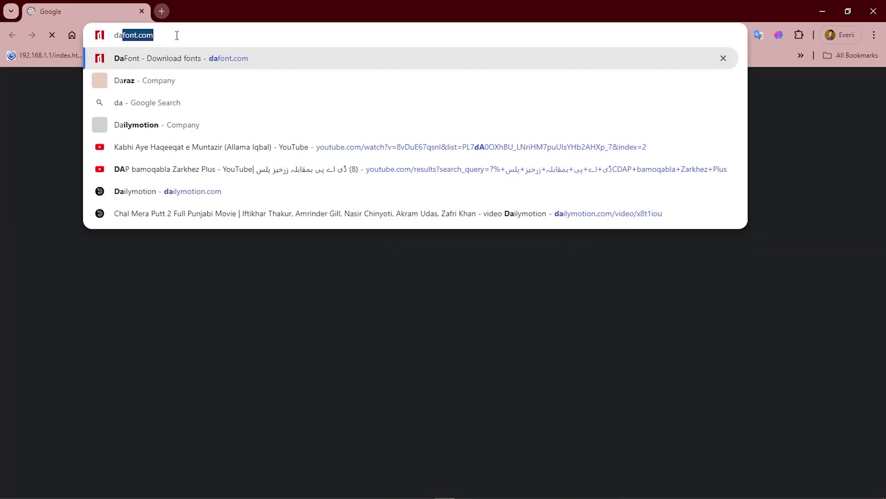
{"action": "key", "text": "Return"}
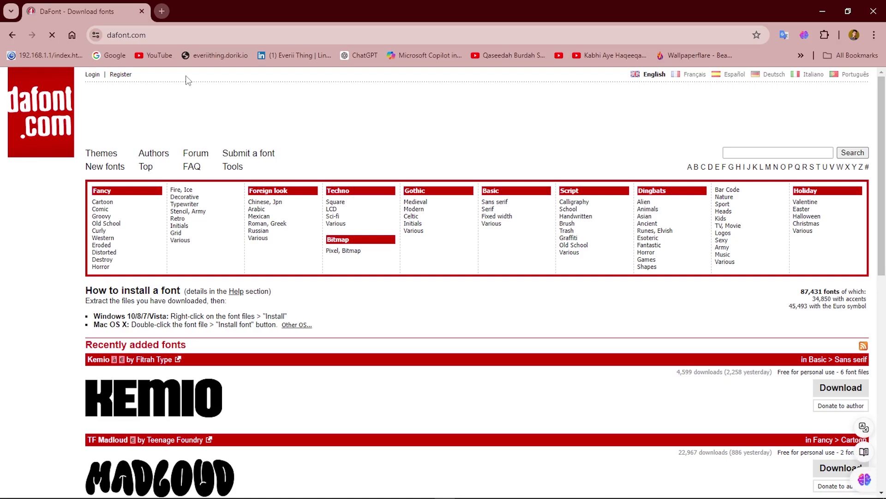
{"action": "left_click", "coordinate": [101, 231]}
- Scroll down to Simplisicky and download it as a zip file
{"action": "scroll", "coordinate": [175, 344], "scroll_direction": "down", "scroll_amount": 3}
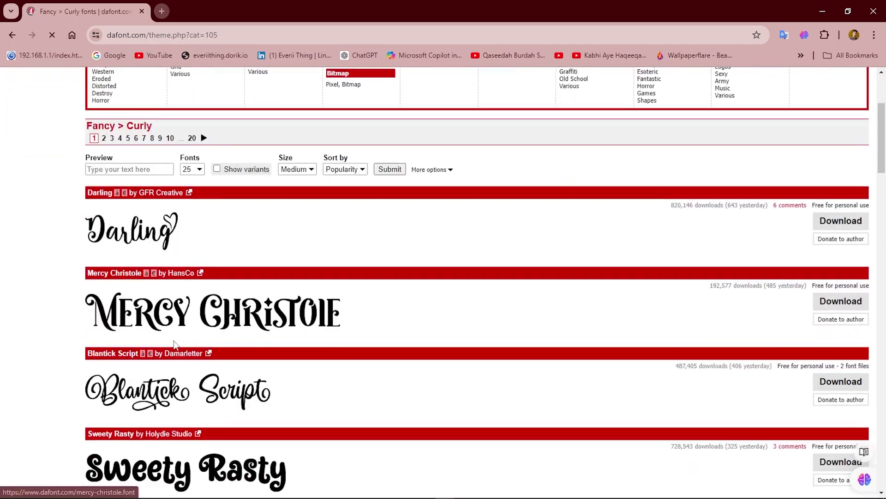
{"action": "scroll", "coordinate": [174, 344], "scroll_direction": "down", "scroll_amount": 2}
{"action": "scroll", "coordinate": [174, 344], "scroll_direction": "down", "scroll_amount": 1}
{"action": "scroll", "coordinate": [174, 341], "scroll_direction": "down", "scroll_amount": 4}
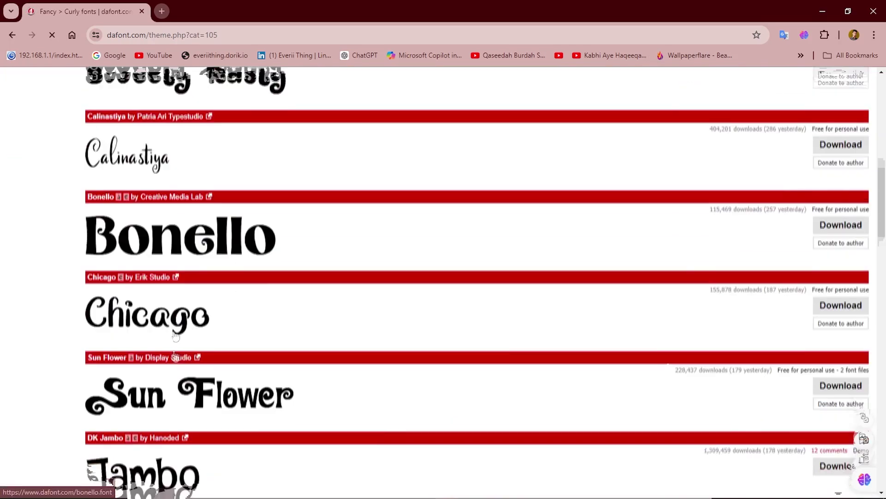
{"action": "scroll", "coordinate": [175, 346], "scroll_direction": "down", "scroll_amount": 1}
{"action": "scroll", "coordinate": [175, 346], "scroll_direction": "down", "scroll_amount": 3}
{"action": "scroll", "coordinate": [174, 345], "scroll_direction": "down", "scroll_amount": 2}
{"action": "scroll", "coordinate": [175, 344], "scroll_direction": "down", "scroll_amount": 3}
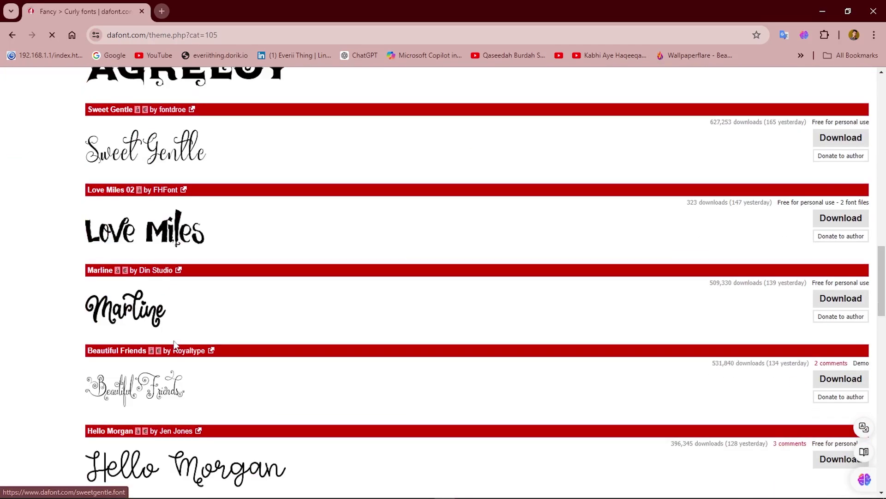
{"action": "scroll", "coordinate": [175, 344], "scroll_direction": "down", "scroll_amount": 3}
{"action": "scroll", "coordinate": [175, 344], "scroll_direction": "down", "scroll_amount": 3}
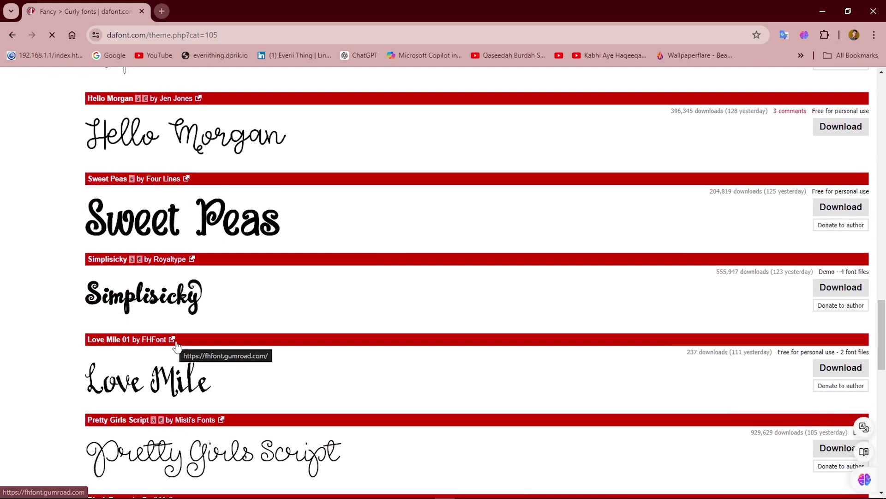
{"action": "left_click", "coordinate": [835, 292]}
{"action": "left_click", "coordinate": [439, 302]}
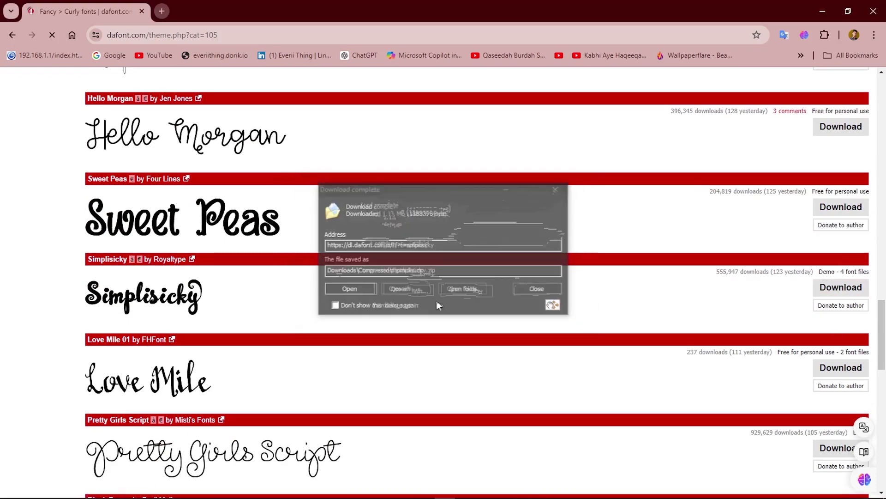
- Open simplisicky.zip, preview the Simplisicky Fill font file and install it
{"action": "left_click", "coordinate": [351, 289]}
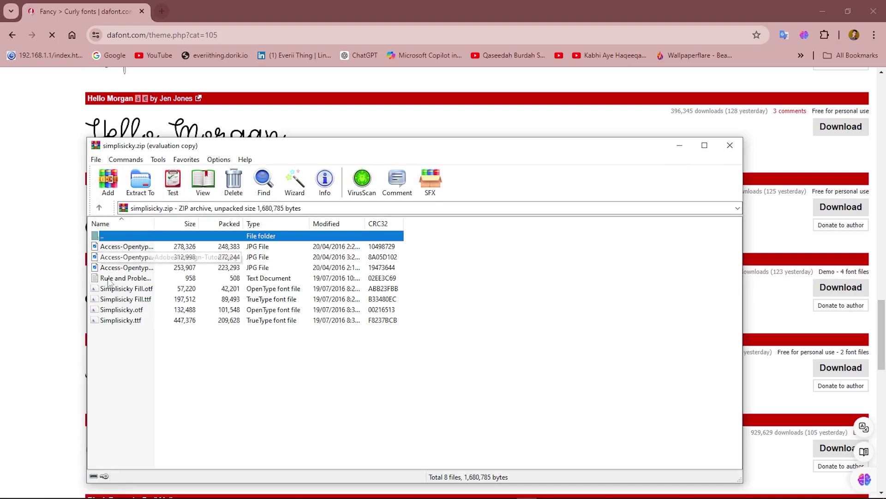
{"action": "left_click", "coordinate": [471, 318]}
{"action": "left_click_drag", "start_coordinate": [128, 347], "coordinate": [126, 294]}
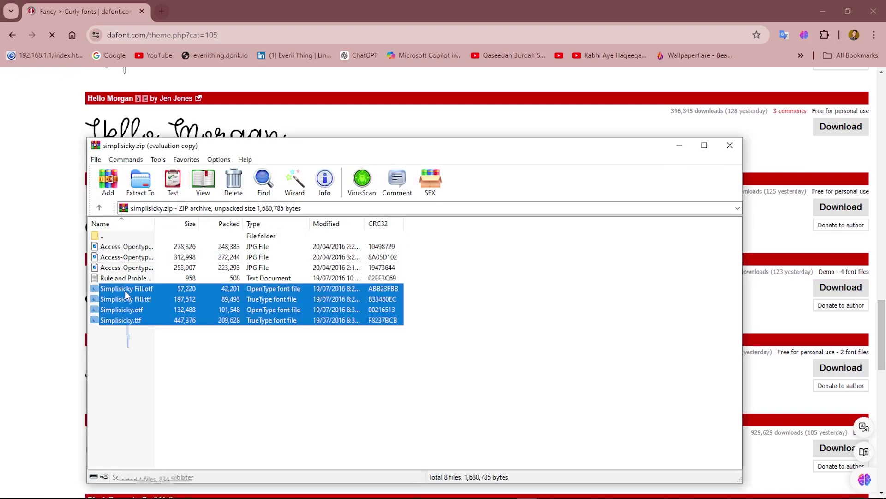
{"action": "double_click", "coordinate": [121, 288]}
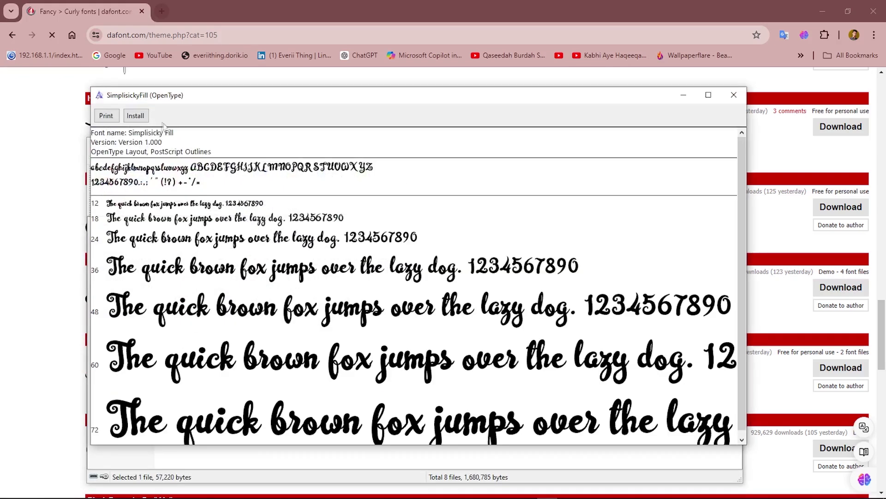
{"action": "left_click", "coordinate": [106, 115]}
{"action": "key", "text": "Escape"}
{"action": "left_click", "coordinate": [136, 116]}
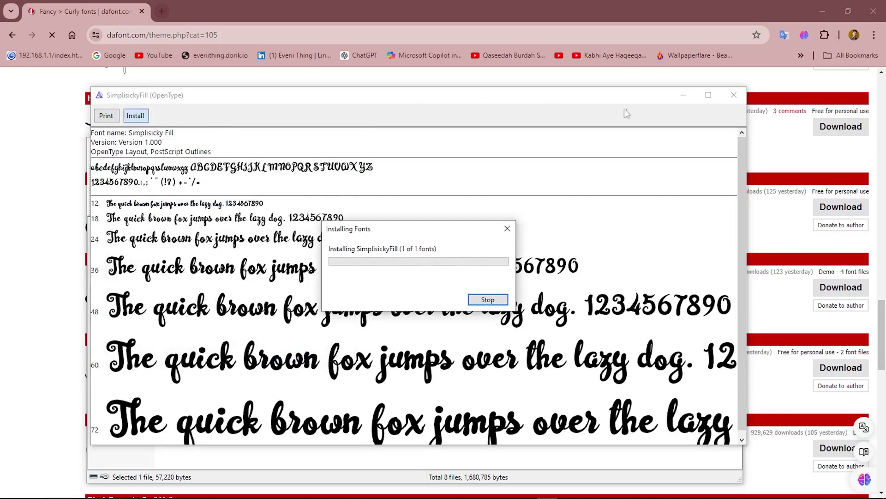
- Apply the Simplisicky Fill font to the headline and move it toward the top-left
{"action": "key", "text": "alt+Tab"}
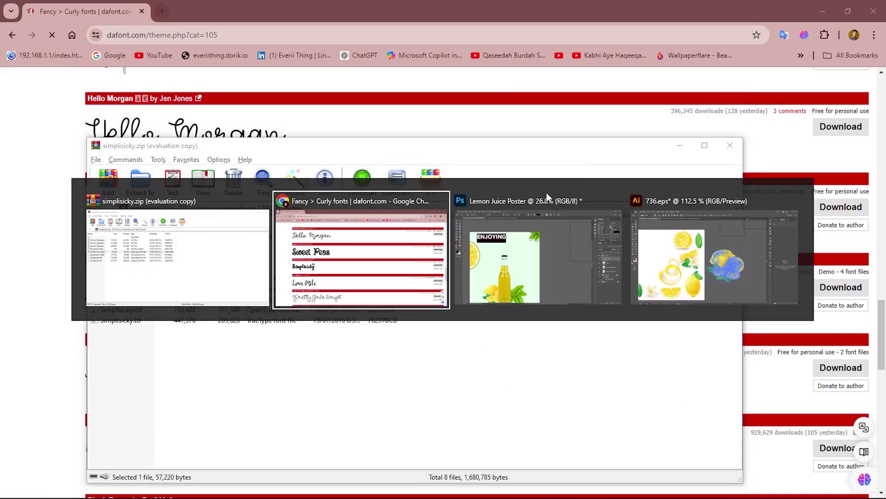
{"action": "type", "text": "si"}
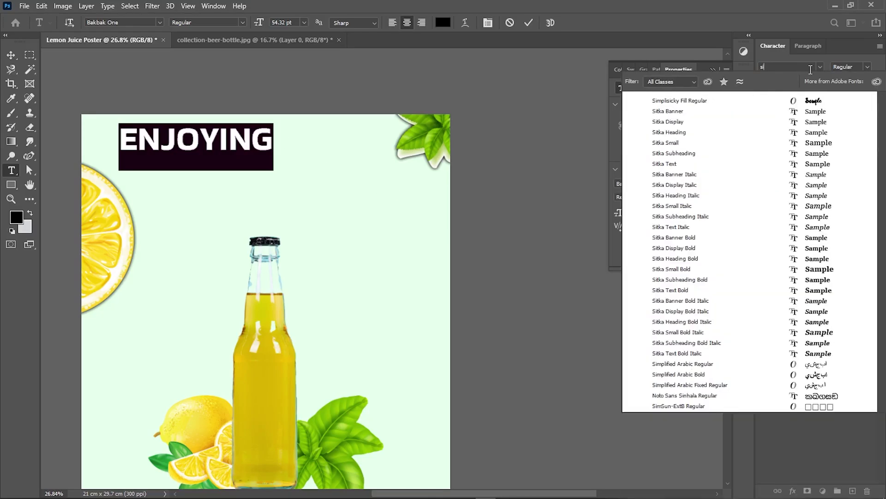
{"action": "type", "text": "mplsicky Fill"}
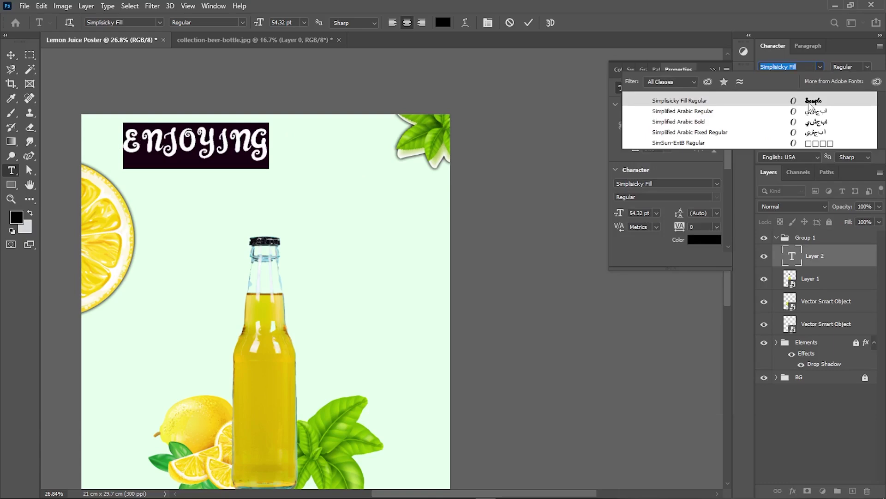
{"action": "left_click", "coordinate": [812, 100]}
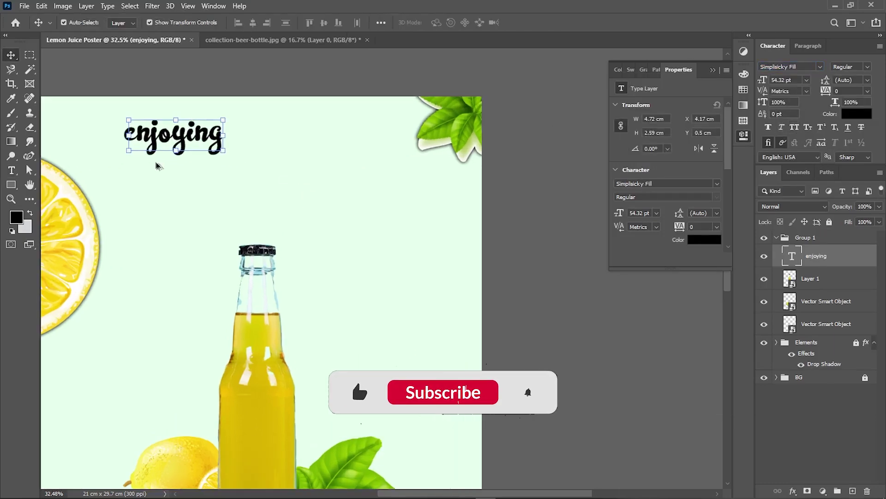
{"action": "left_click_drag", "start_coordinate": [157, 165], "coordinate": [144, 157]}
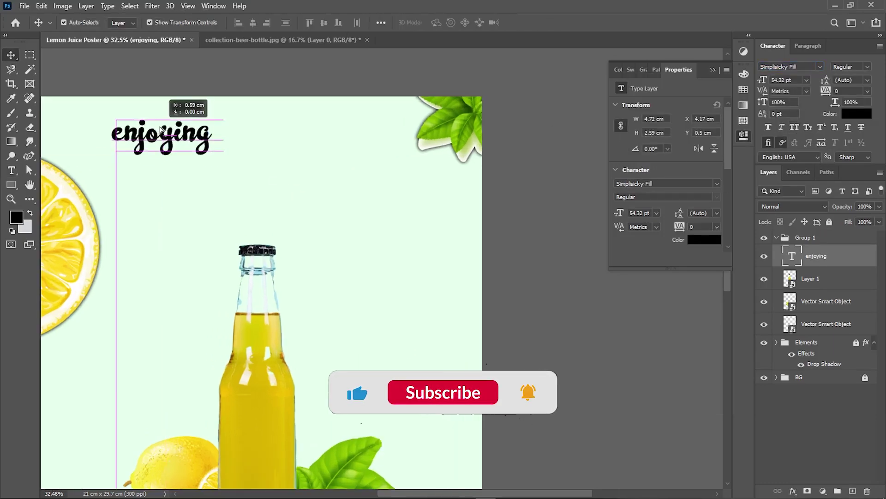
{"action": "left_click", "coordinate": [232, 191]}
- Retype the headline as 'Enjoying' with a capital E, then select the corner leaf cluster
{"action": "key", "text": "t"}
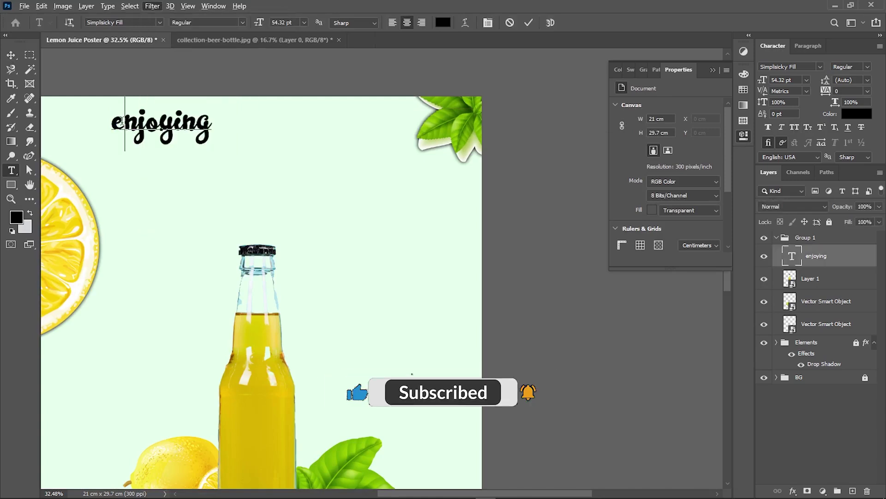
{"action": "left_click_drag", "start_coordinate": [123, 122], "coordinate": [101, 123]}
{"action": "type", "text": "E"}
{"action": "key", "text": "BackSpace"}
{"action": "left_click", "coordinate": [10, 55]}
{"action": "scroll", "coordinate": [162, 211], "scroll_direction": "up", "scroll_amount": 1}
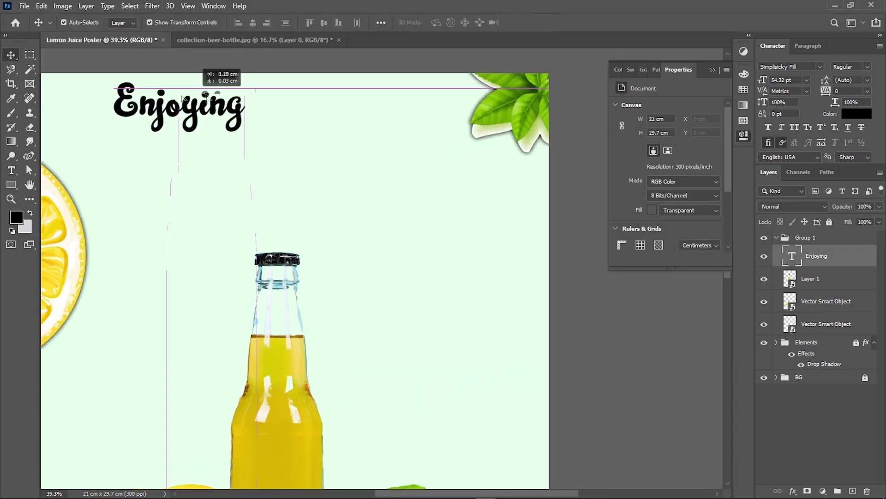
{"action": "left_click", "coordinate": [518, 122]}
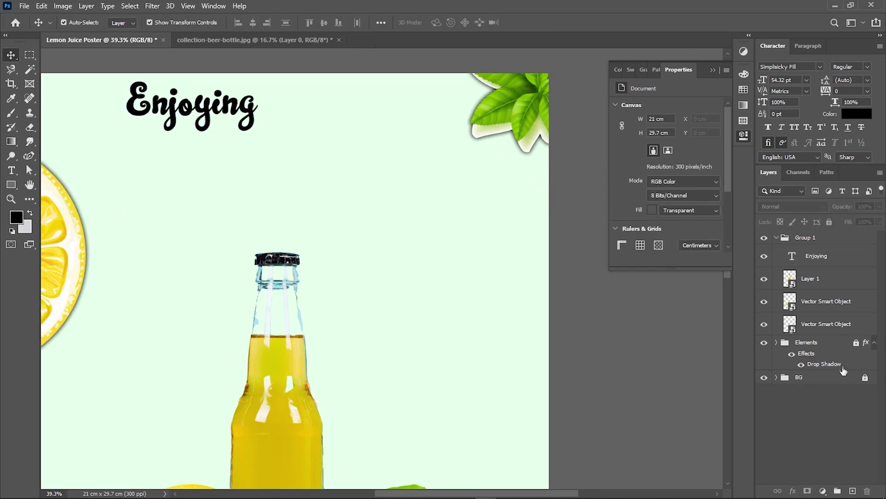
{"action": "left_click", "coordinate": [543, 139]}
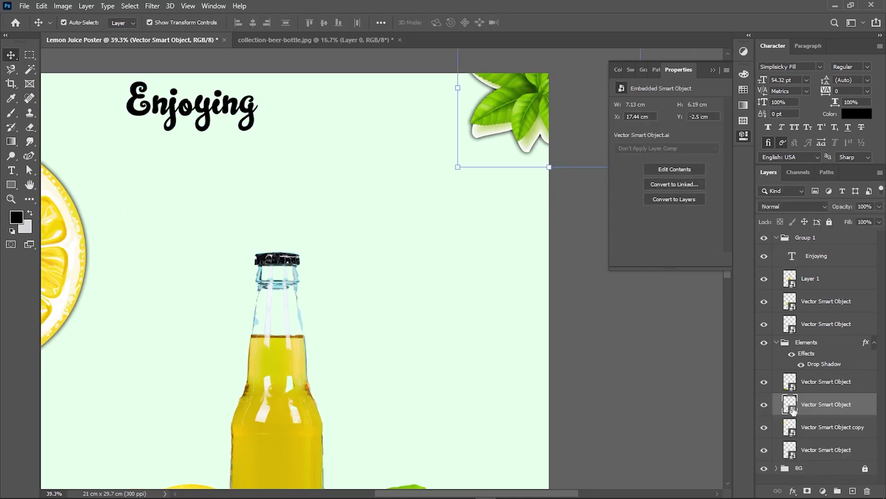
- Open the leaf cluster in Illustrator, move it left and ungroup it
{"action": "double_click", "coordinate": [791, 405]}
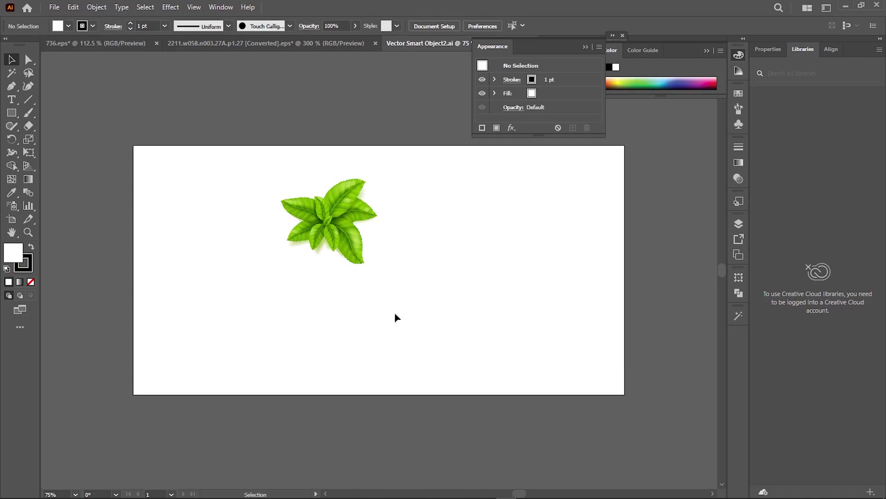
{"action": "left_click_drag", "start_coordinate": [317, 215], "coordinate": [58, 206]}
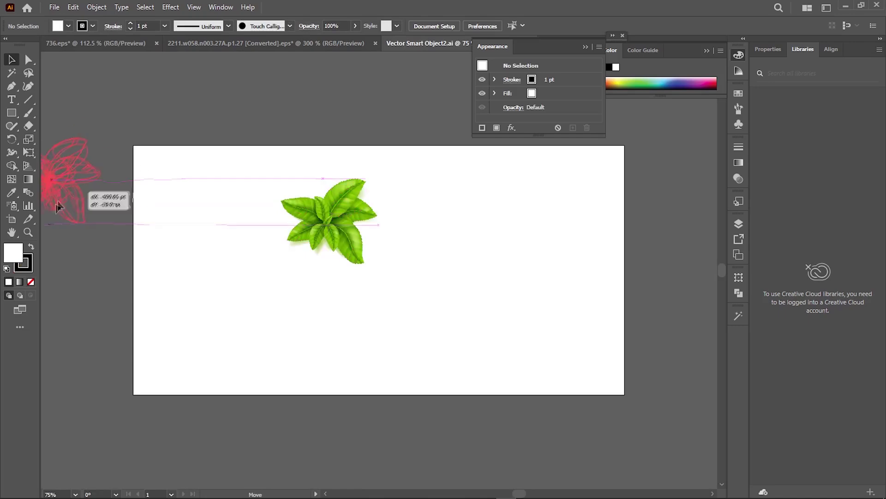
{"action": "scroll", "coordinate": [287, 287], "scroll_direction": "left", "scroll_amount": 3}
{"action": "scroll", "coordinate": [182, 277], "scroll_direction": "up", "scroll_amount": 3}
{"action": "right_click", "coordinate": [183, 197]}
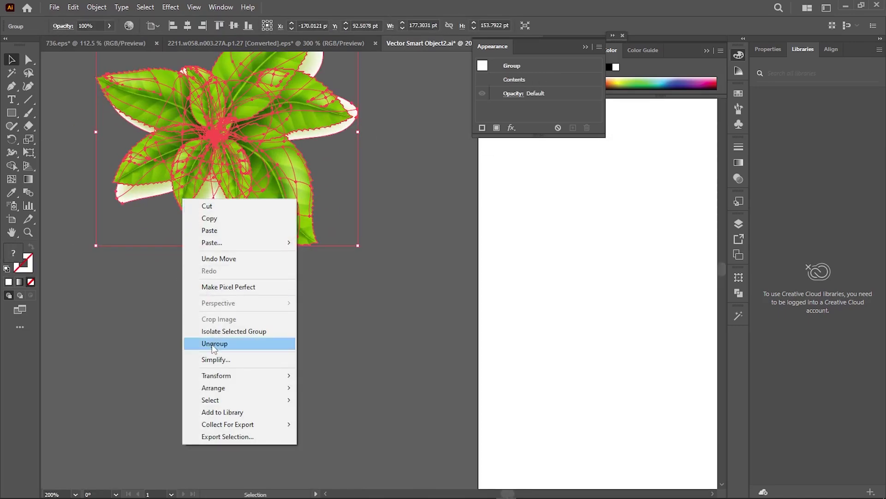
{"action": "left_click", "coordinate": [213, 344]}
- Delete the eight white shadow shapes with the Magic Wand and save the leaves back
{"action": "left_click", "coordinate": [12, 72]}
{"action": "left_click", "coordinate": [132, 199]}
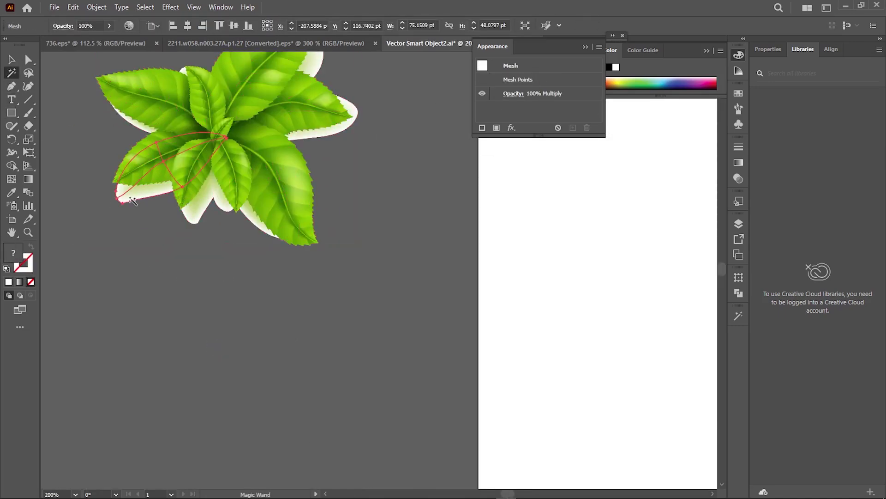
{"action": "key", "text": "Delete"}
{"action": "left_click", "coordinate": [203, 214]}
{"action": "key", "text": "Delete"}
{"action": "left_click", "coordinate": [344, 127]}
{"action": "key", "text": "Delete"}
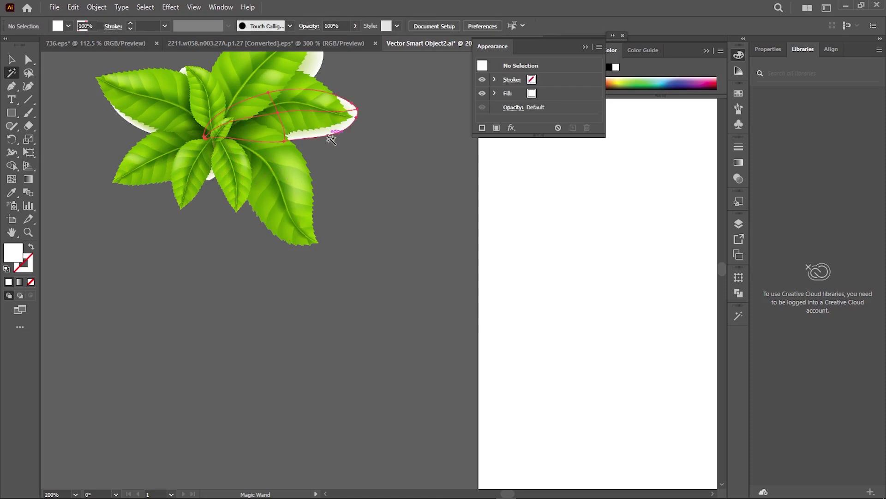
{"action": "left_click", "coordinate": [331, 139]}
{"action": "key", "text": "Delete"}
{"action": "left_click", "coordinate": [314, 63]}
{"action": "key", "text": "Delete"}
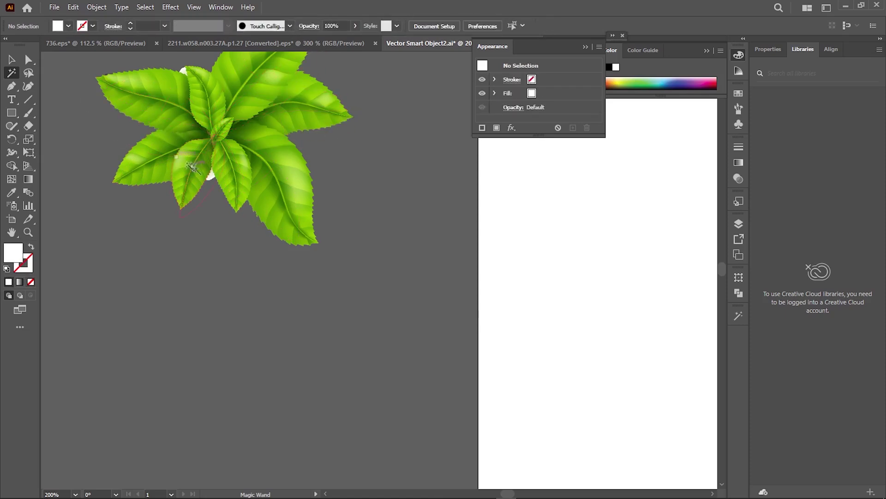
{"action": "left_click", "coordinate": [210, 177]}
{"action": "key", "text": "Delete"}
{"action": "left_click", "coordinate": [185, 70]}
{"action": "key", "text": "Delete"}
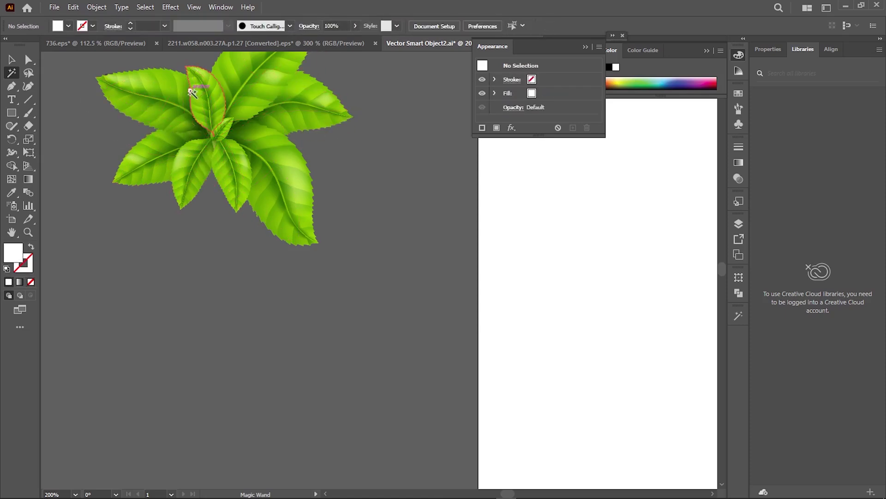
{"action": "left_click", "coordinate": [191, 93]}
{"action": "key", "text": "Delete"}
{"action": "left_click", "coordinate": [10, 61]}
{"action": "key", "text": "ctrl+s"}
- Duplicate the Enjoying text below itself and retype it as 'lemon' in Bakbak One
{"action": "key", "text": "alt+Tab"}
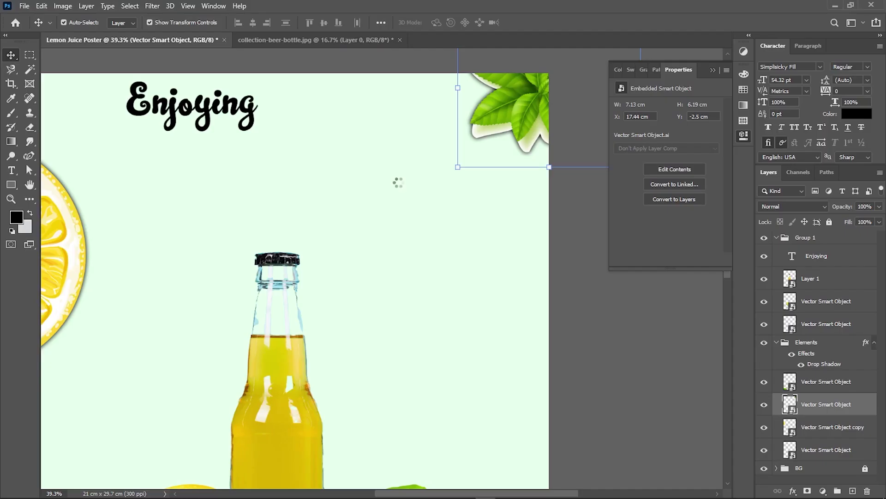
{"action": "left_click", "coordinate": [381, 277]}
{"action": "mouse_move", "coordinate": [378, 415]}
{"action": "left_mouse_down"}
{"action": "mouse_move", "coordinate": [363, 197]}
{"action": "mouse_move", "coordinate": [419, 137]}
{"action": "left_mouse_up"}
{"action": "mouse_move", "coordinate": [414, 181]}
{"action": "left_mouse_down"}
{"action": "mouse_move", "coordinate": [377, 297]}
{"action": "mouse_move", "coordinate": [355, 464]}
{"action": "left_mouse_up"}
{"action": "scroll", "coordinate": [377, 298], "scroll_direction": "down", "scroll_amount": 1}
{"action": "scroll", "coordinate": [376, 297], "scroll_direction": "down", "scroll_amount": 1}
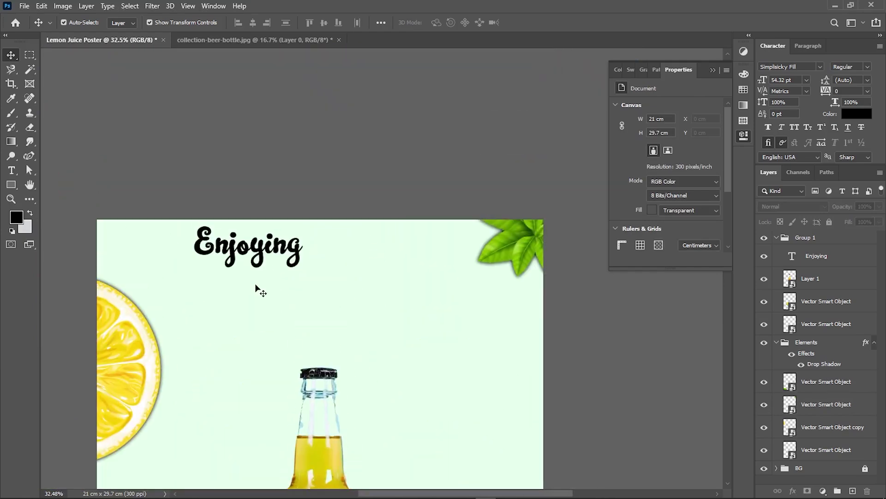
{"action": "left_click_drag", "start_coordinate": [257, 259], "coordinate": [254, 303]}
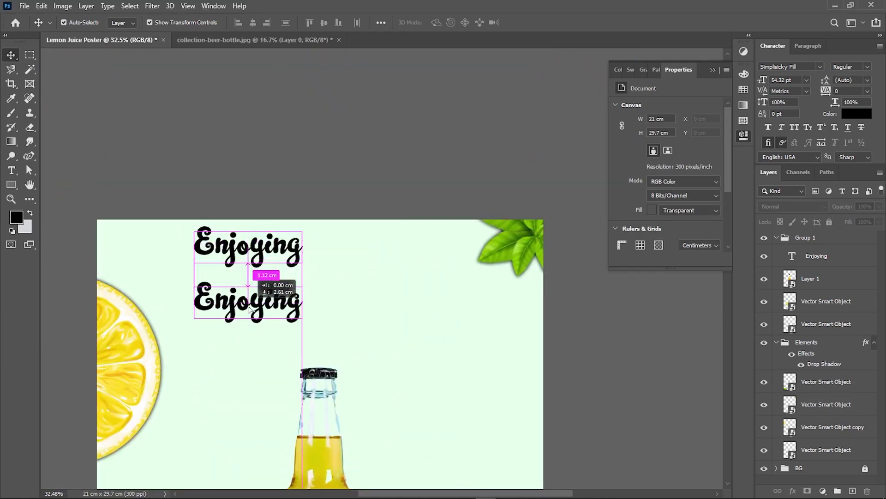
{"action": "double_click", "coordinate": [249, 290]}
{"action": "type", "text": "l"}
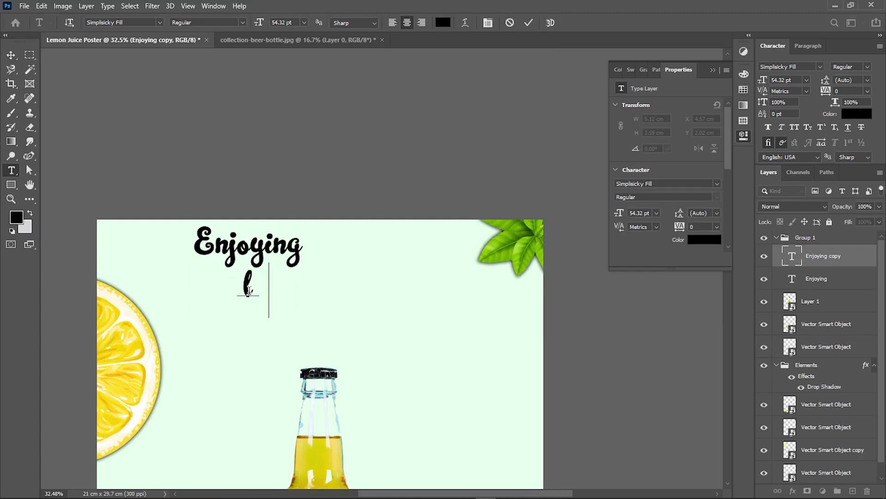
{"action": "type", "text": "emon"}
{"action": "key", "text": "ctrl+a"}
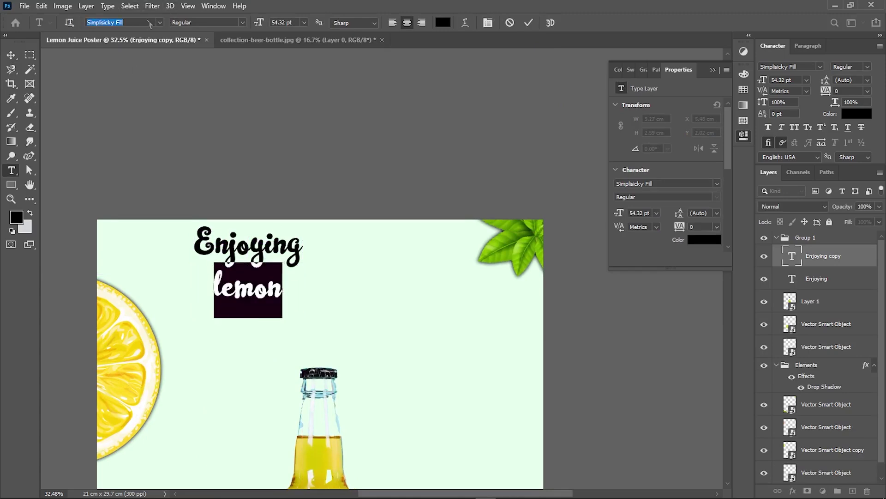
{"action": "type", "text": "bak One"}
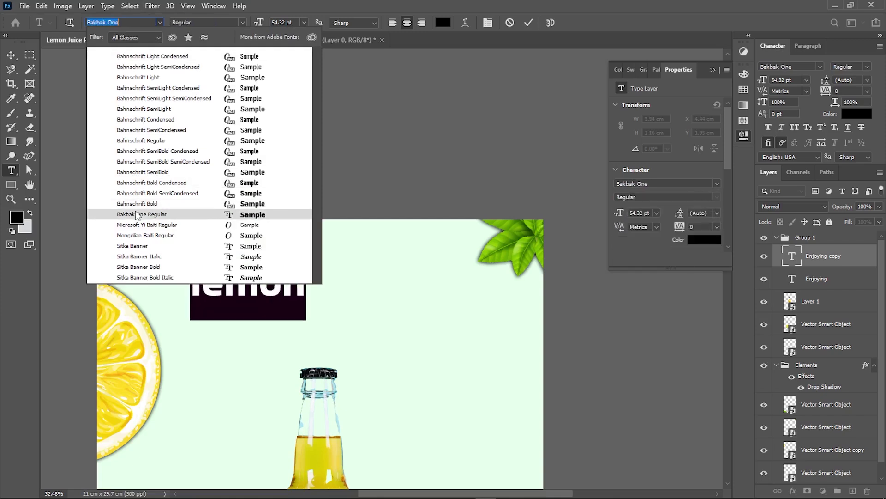
{"action": "left_click", "coordinate": [147, 215]}
- Set LEMON in all caps at 97 pt and move it under Enjoying
{"action": "left_click", "coordinate": [797, 129]}
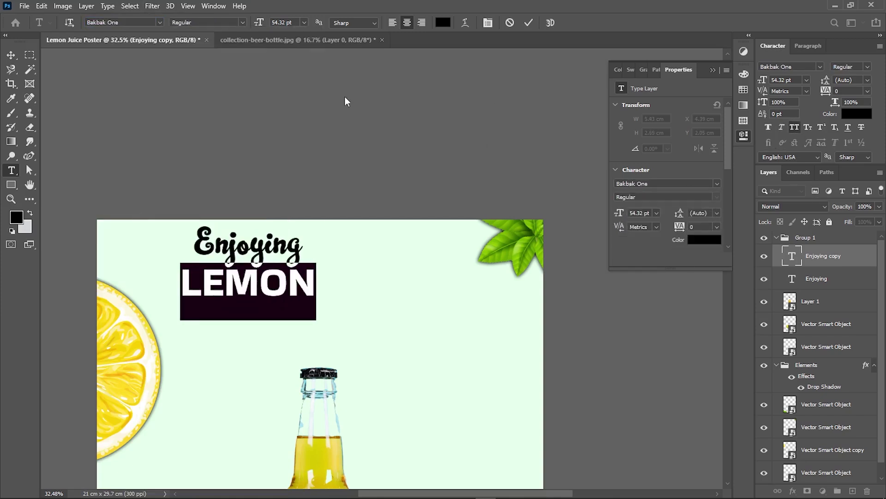
{"action": "left_click_drag", "start_coordinate": [259, 22], "coordinate": [287, 22]}
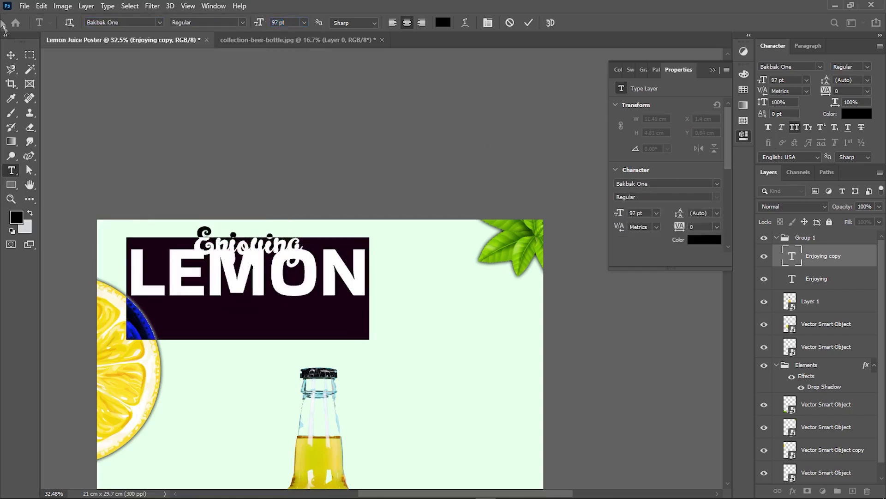
{"action": "left_click", "coordinate": [11, 54]}
{"action": "left_click_drag", "start_coordinate": [272, 269], "coordinate": [347, 292]}
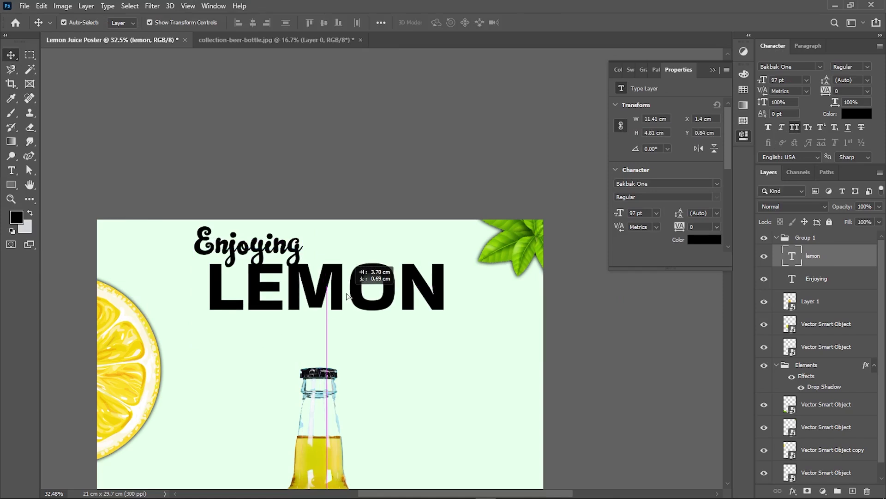
- Move the Enjoying and LEMON layers out of Group 1 to the top of the stack
{"action": "left_click", "coordinate": [816, 278]}
{"action": "left_click_drag", "start_coordinate": [817, 278], "coordinate": [816, 250]}
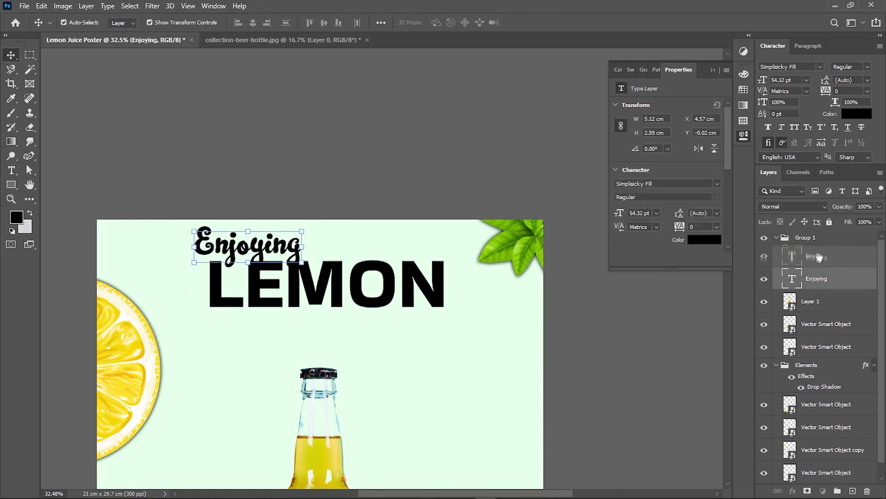
{"action": "left_click", "coordinate": [568, 323]}
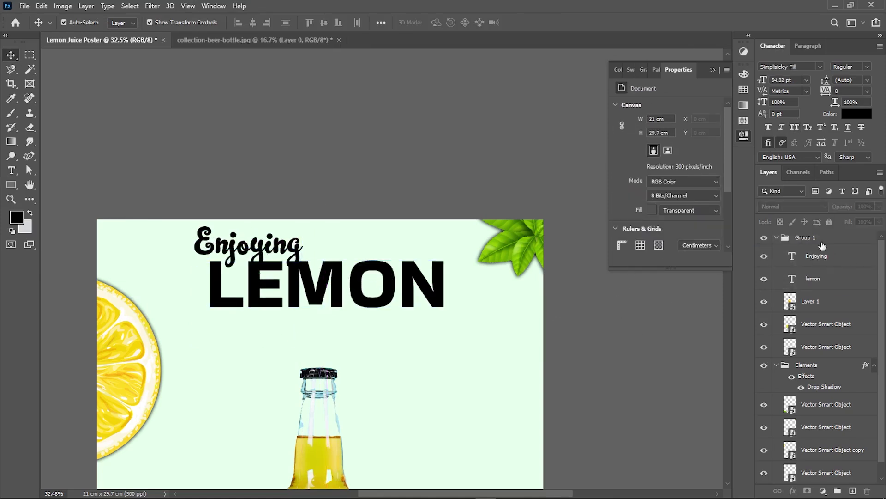
{"action": "left_click", "coordinate": [816, 256]}
{"action": "left_click", "coordinate": [816, 278], "text": "shift"}
{"action": "left_click_drag", "start_coordinate": [816, 278], "coordinate": [815, 234]}
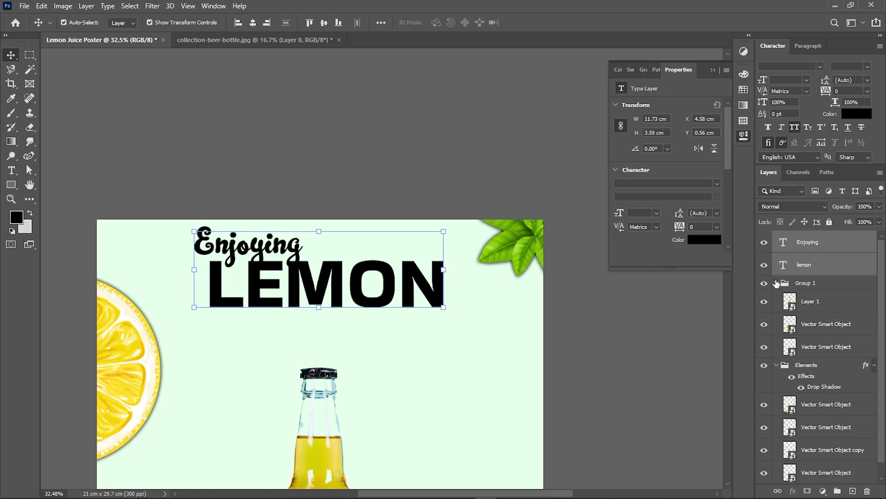
{"action": "left_click", "coordinate": [580, 306]}
{"action": "scroll", "coordinate": [579, 305], "scroll_direction": "down", "scroll_amount": 2}
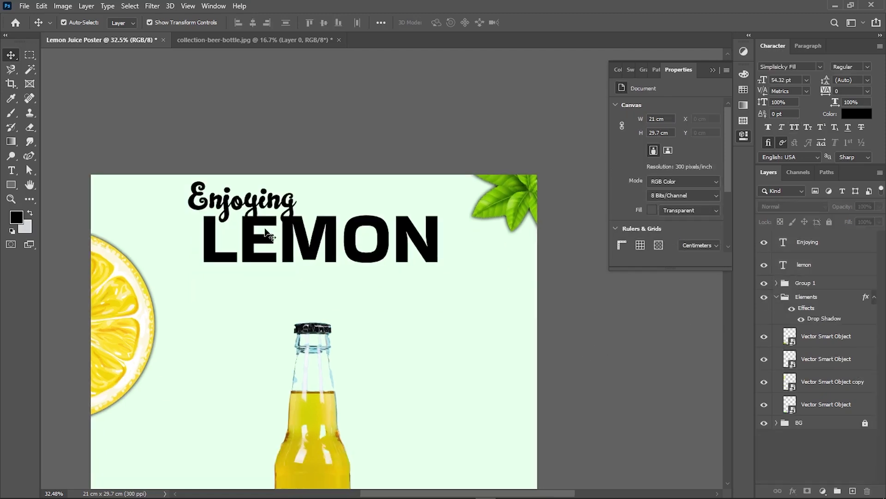
- Duplicate LEMON as 'JUICE' at 73 pt, placed beneath LEMON's right side
{"action": "left_click_drag", "start_coordinate": [267, 234], "coordinate": [318, 287]}
{"action": "double_click", "coordinate": [344, 289]}
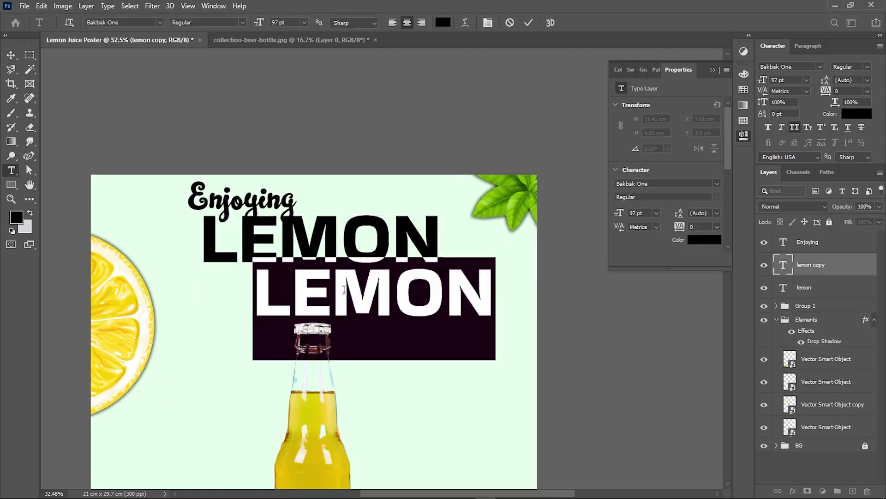
{"action": "type", "text": "JUICE"}
{"action": "key", "text": "ctrl+a"}
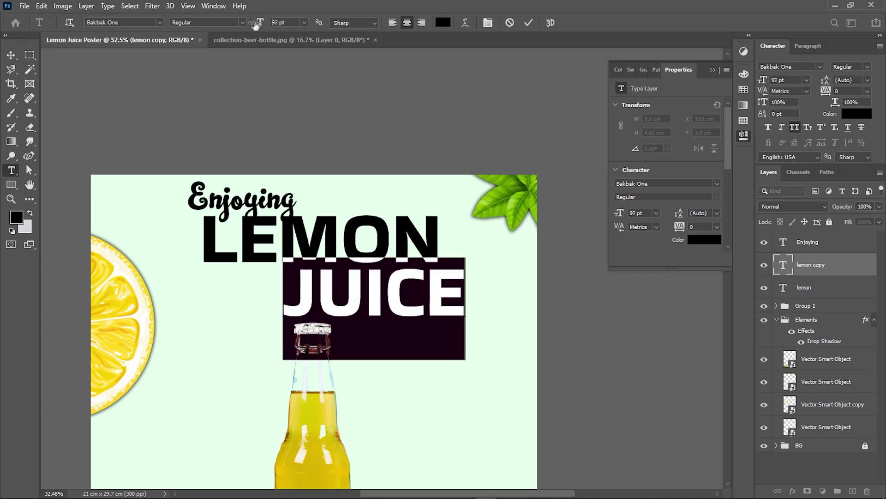
{"action": "left_click_drag", "start_coordinate": [255, 25], "coordinate": [235, 26]}
{"action": "left_click", "coordinate": [12, 55]}
{"action": "mouse_move", "coordinate": [361, 311]}
{"action": "left_mouse_down"}
{"action": "mouse_move", "coordinate": [386, 296]}
{"action": "mouse_move", "coordinate": [371, 297]}
{"action": "left_mouse_up"}
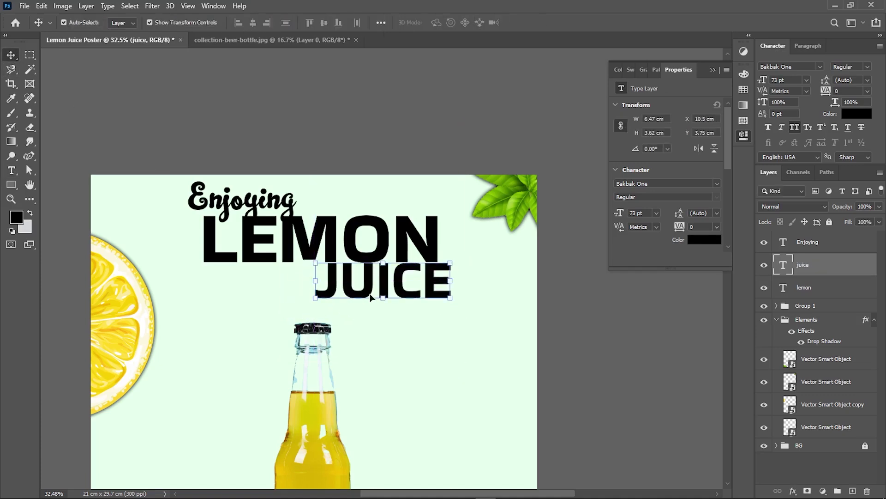
{"action": "left_click", "coordinate": [560, 336]}
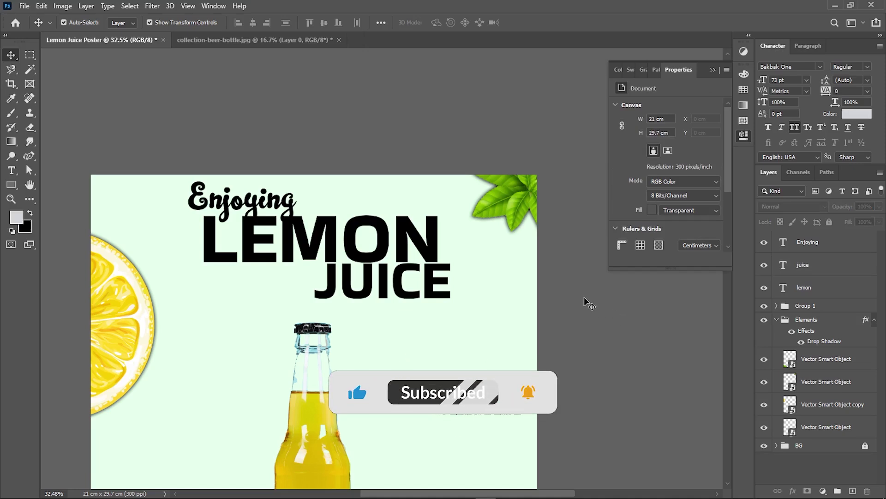
- Switch to the font website in the browser and scroll through it
{"action": "key", "text": "alt+Tab"}
{"action": "key", "text": "alt+Tab"}
{"action": "key", "text": "alt+Tab"}
{"action": "scroll", "coordinate": [208, 138], "scroll_direction": "up", "scroll_amount": 5}
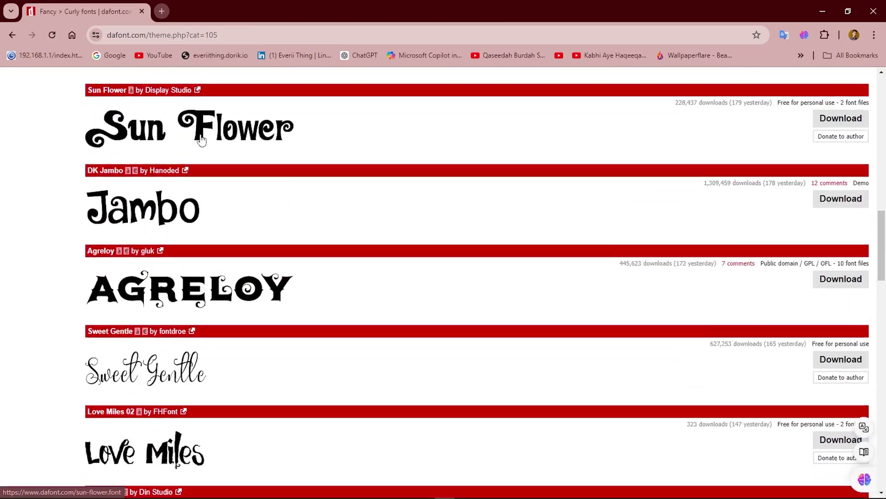
{"action": "scroll", "coordinate": [203, 231], "scroll_direction": "up", "scroll_amount": 4}
{"action": "scroll", "coordinate": [152, 351], "scroll_direction": "up", "scroll_amount": 4}
{"action": "key", "text": "alt+Tab"}
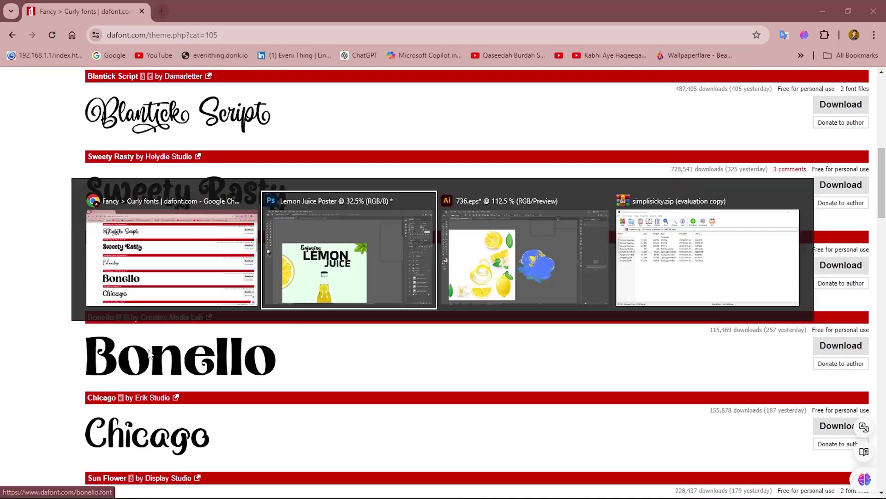
{"action": "scroll", "coordinate": [245, 340], "scroll_direction": "down", "scroll_amount": 3}
{"action": "scroll", "coordinate": [188, 310], "scroll_direction": "down", "scroll_amount": 3}
- Draw a wide rectangle near the bottom of the poster
{"action": "left_click_drag", "start_coordinate": [174, 350], "coordinate": [168, 238]}
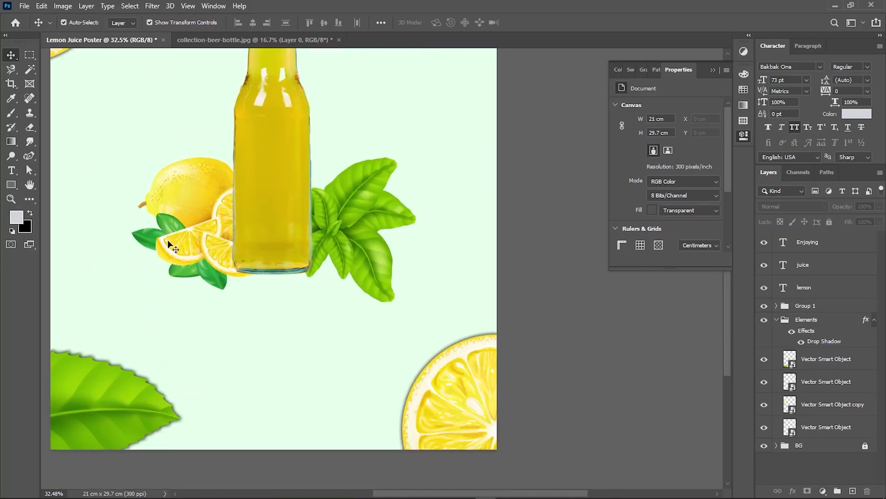
{"action": "key", "text": "u"}
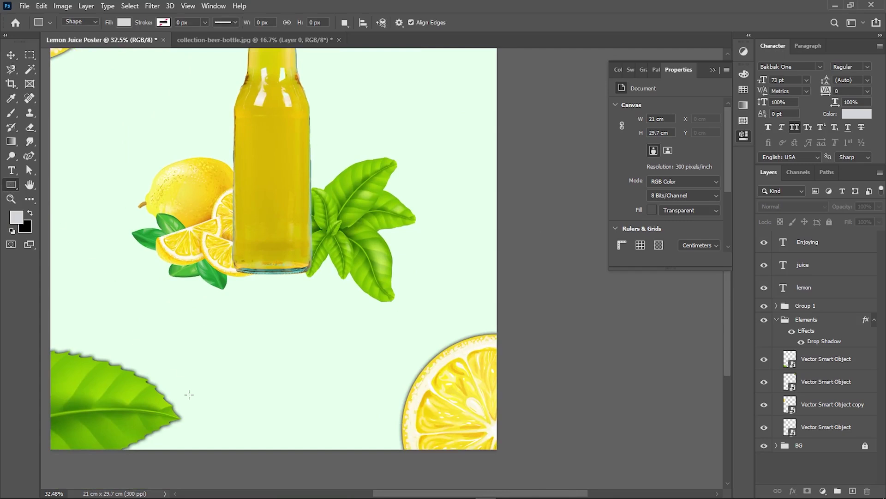
{"action": "left_click_drag", "start_coordinate": [191, 378], "coordinate": [317, 411]}
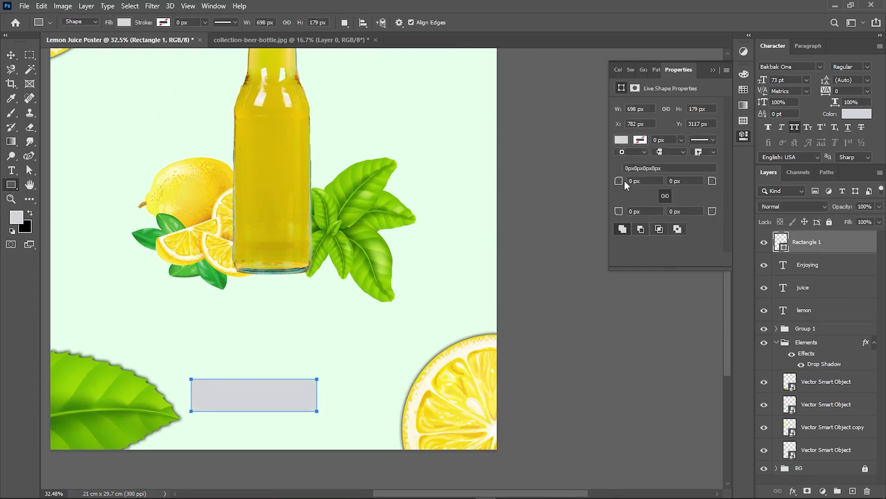
- Fill the rectangle with a darker leaf green (#2d5500) and shift it slightly right
{"action": "left_click", "coordinate": [622, 140]}
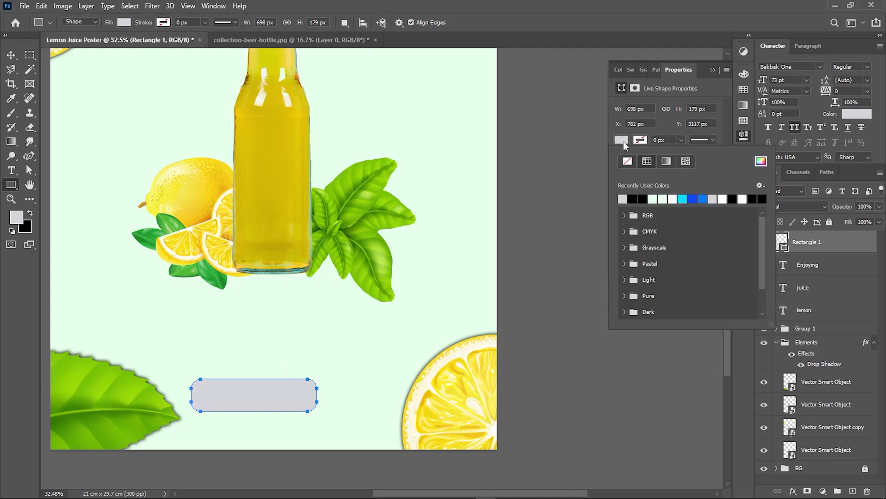
{"action": "left_click", "coordinate": [761, 161]}
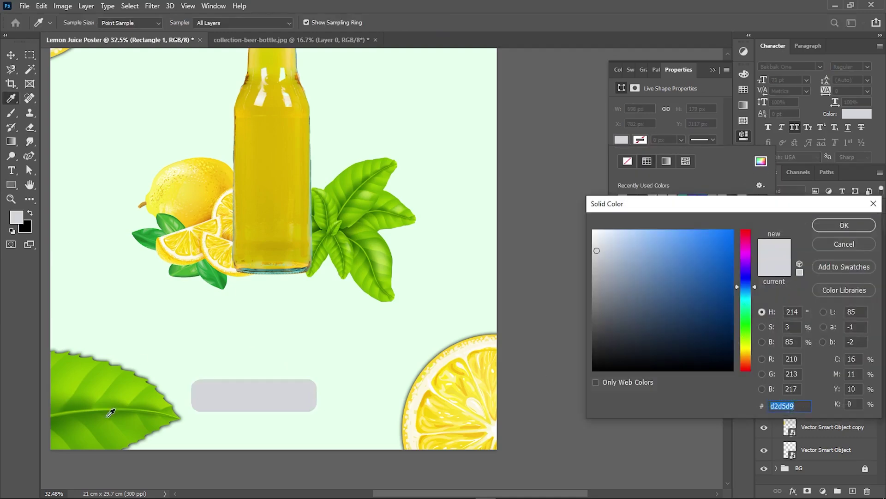
{"action": "left_click", "coordinate": [90, 413]}
{"action": "left_click", "coordinate": [718, 330]}
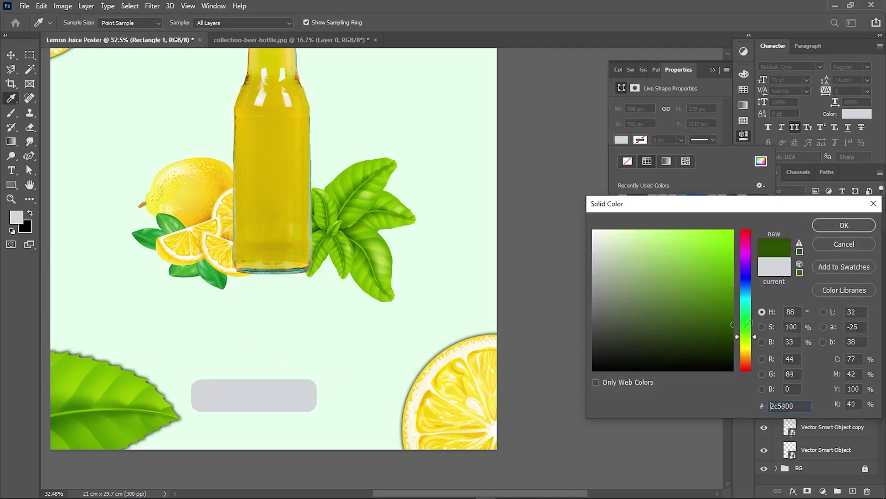
{"action": "left_click", "coordinate": [831, 225]}
{"action": "left_click", "coordinate": [17, 56]}
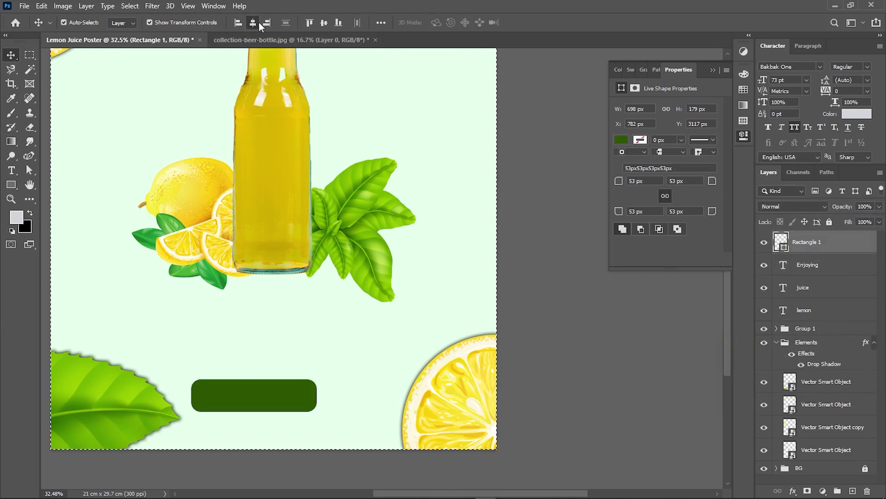
{"action": "left_click_drag", "start_coordinate": [296, 397], "coordinate": [316, 396]}
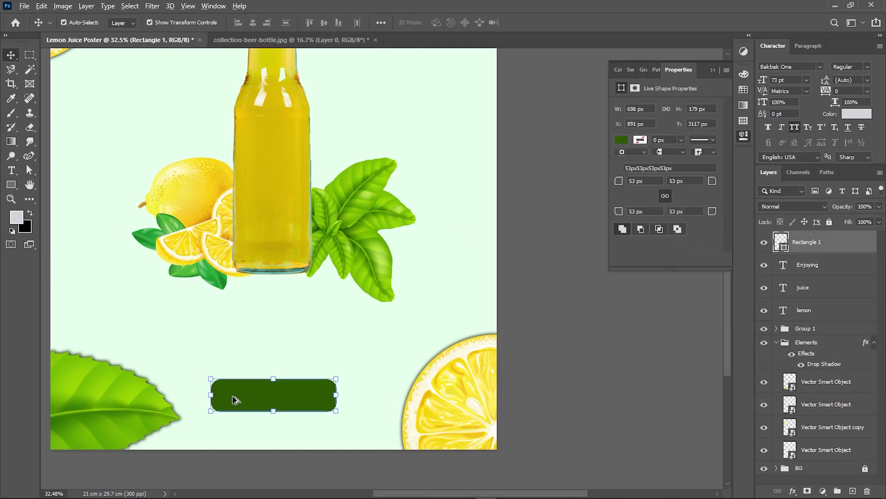
- Copy a leaf from the Illustrator artwork and paste it onto the poster
{"action": "key", "text": "alt+Tab"}
{"action": "key", "text": "alt+Tab"}
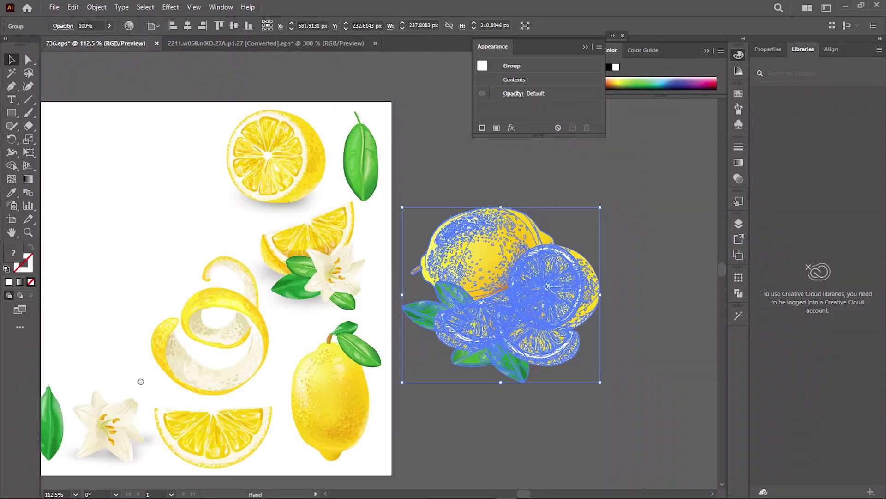
{"action": "scroll", "coordinate": [141, 383], "scroll_direction": "down", "scroll_amount": 3}
{"action": "scroll", "coordinate": [141, 383], "scroll_direction": "left", "scroll_amount": 4}
{"action": "left_click_drag", "start_coordinate": [240, 324], "coordinate": [222, 407]}
{"action": "key", "text": "ctrl+c"}
{"action": "key", "text": "alt+Tab"}
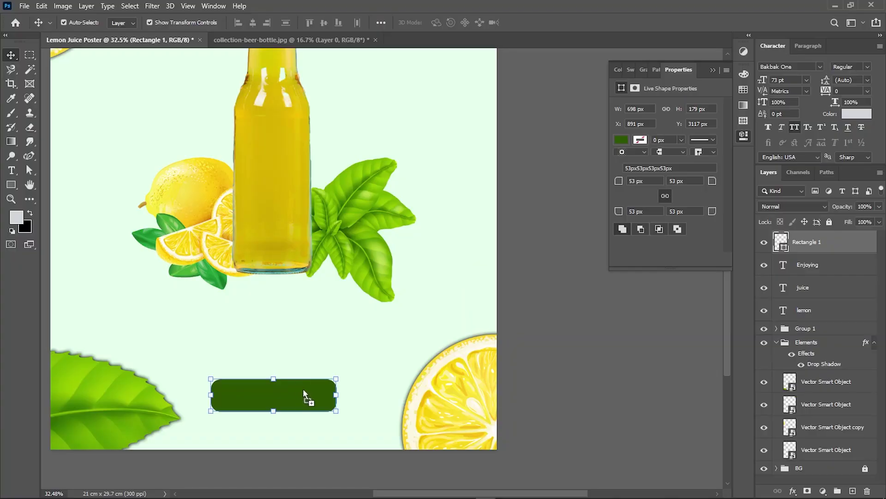
{"action": "key", "text": "ctrl+v"}
- Place the pasted leaf, delete the green rectangle, and rotate and stretch the leaf horizontally
{"action": "key", "text": "Return"}
{"action": "left_click", "coordinate": [240, 409]}
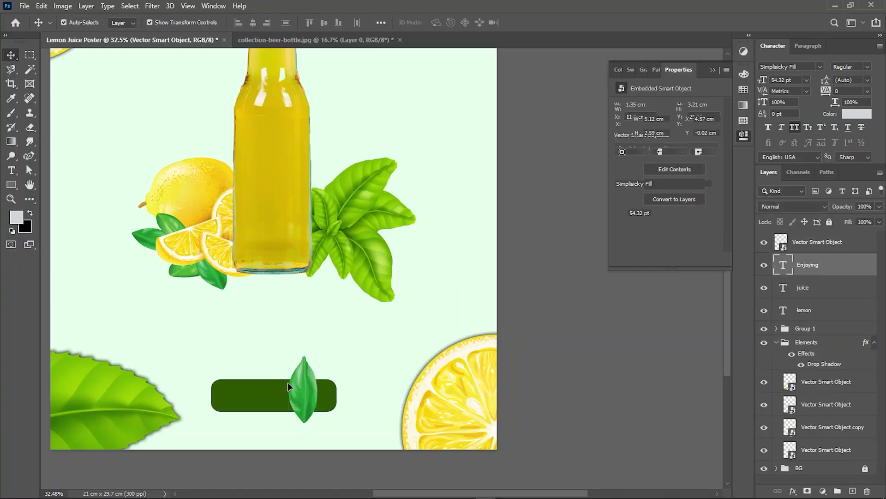
{"action": "key", "text": "Delete"}
{"action": "key", "text": "ctrl+t"}
{"action": "mouse_move", "coordinate": [323, 351]}
{"action": "left_mouse_down"}
{"action": "mouse_move", "coordinate": [360, 367]}
{"action": "mouse_move", "coordinate": [363, 399]}
{"action": "mouse_move", "coordinate": [373, 391]}
{"action": "left_mouse_up"}
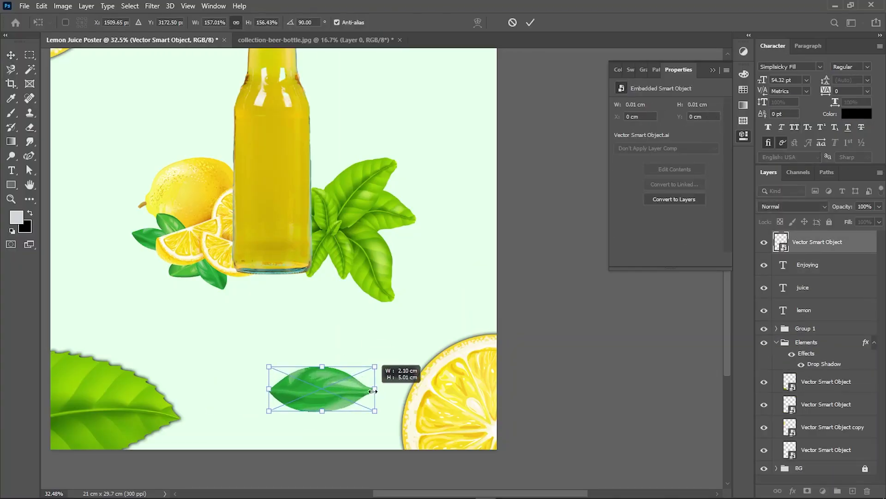
{"action": "left_click_drag", "start_coordinate": [271, 398], "coordinate": [203, 398]}
{"action": "key", "text": "Return"}
- Give the leaf a dark green Color Overlay layer style and shrink it slightly
{"action": "right_click", "coordinate": [816, 242]}
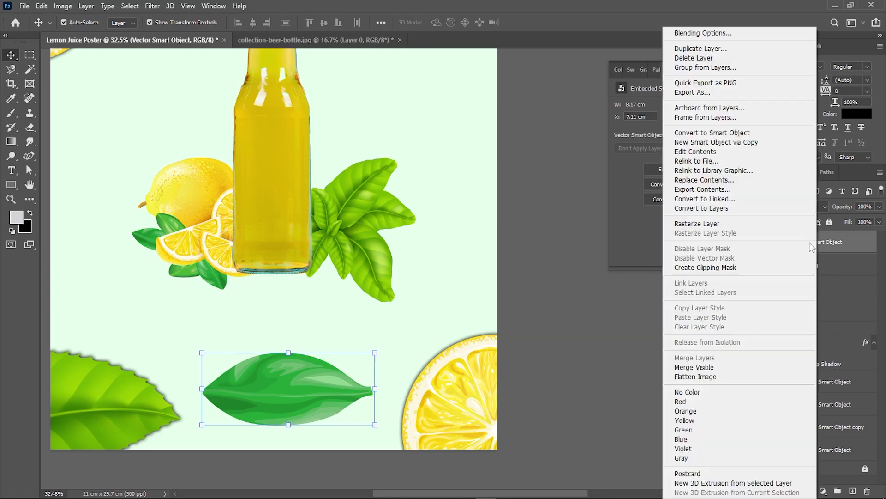
{"action": "left_click", "coordinate": [703, 34]}
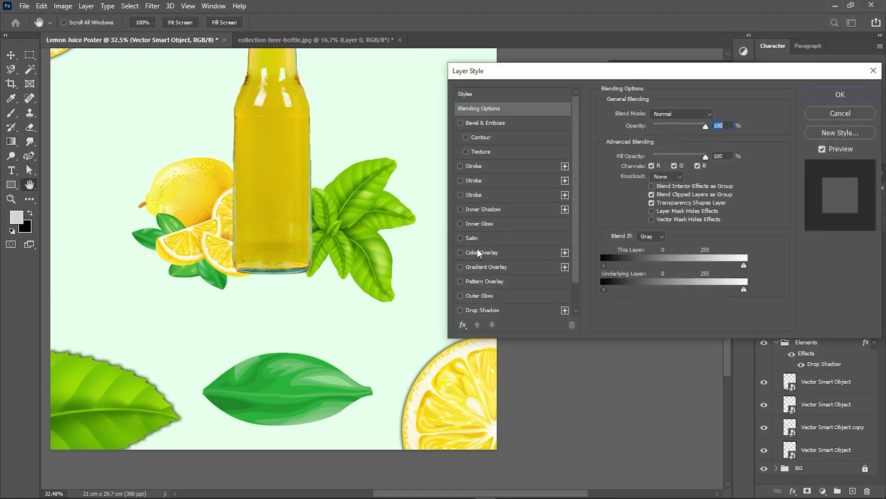
{"action": "left_click", "coordinate": [480, 252]}
{"action": "left_click", "coordinate": [716, 115]}
{"action": "left_click", "coordinate": [88, 413]}
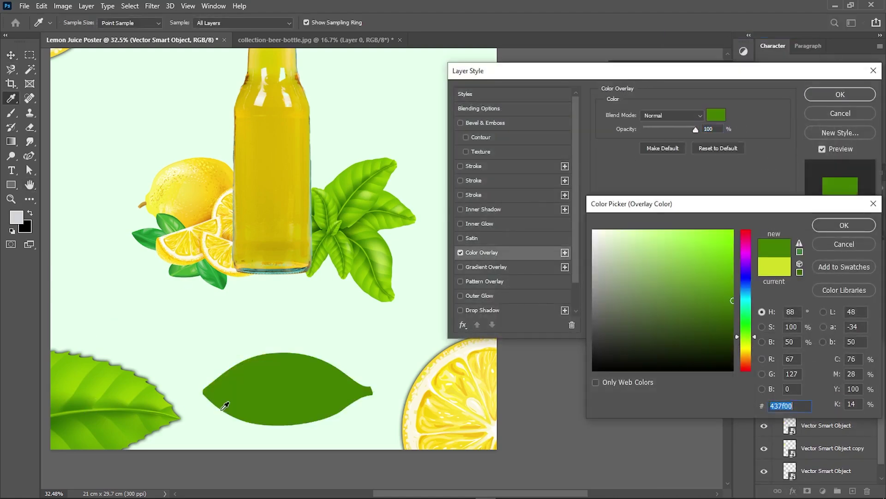
{"action": "key", "text": "Return"}
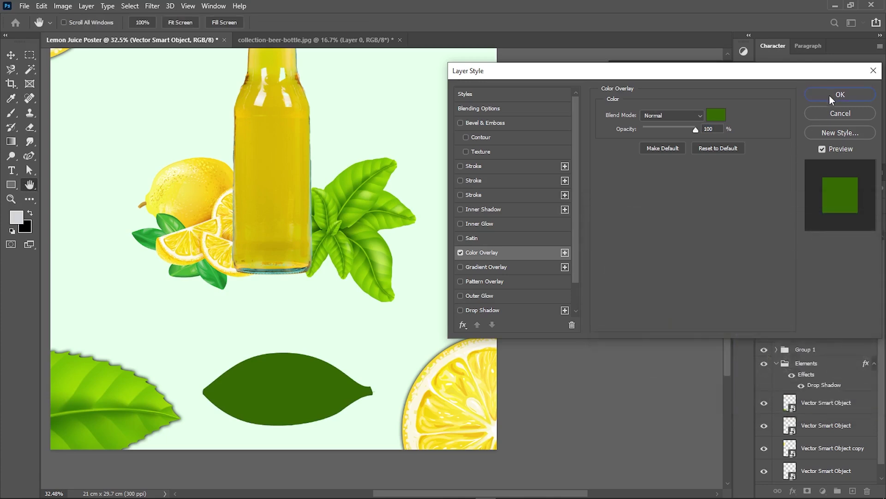
{"action": "key", "text": "Return"}
{"action": "left_click_drag", "start_coordinate": [374, 389], "coordinate": [342, 389]}
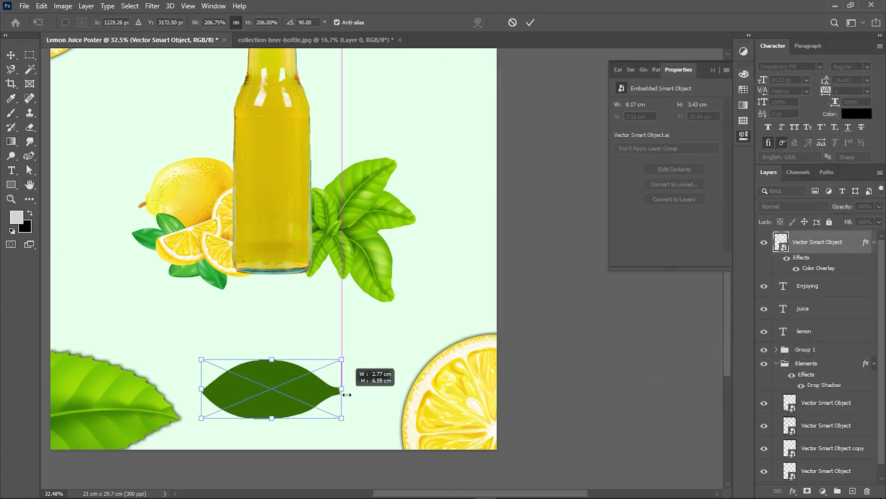
{"action": "key", "text": "t"}
{"action": "scroll", "coordinate": [233, 383], "scroll_direction": "up", "scroll_amount": 1}
- Start a text line on the leaf and set its font to Bakbak One
{"action": "left_click", "coordinate": [232, 384]}
{"action": "type", "text": "book"}
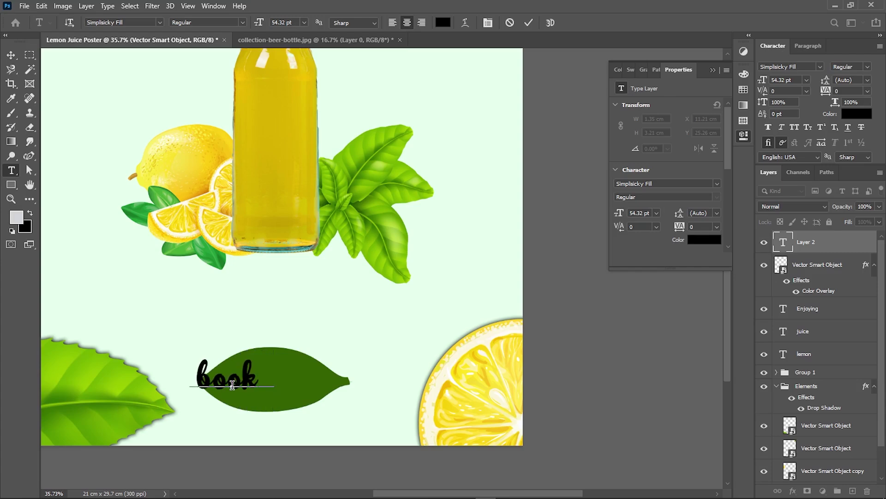
{"action": "type", "text": " now"}
{"action": "key", "text": "ctrl+a"}
{"action": "left_click", "coordinate": [148, 22]}
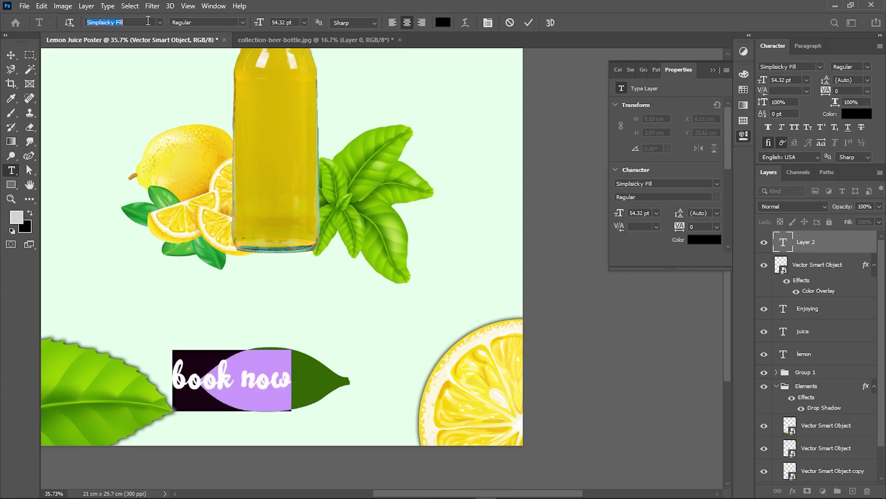
{"action": "type", "text": "bab"}
{"action": "key", "text": "BackSpace"}
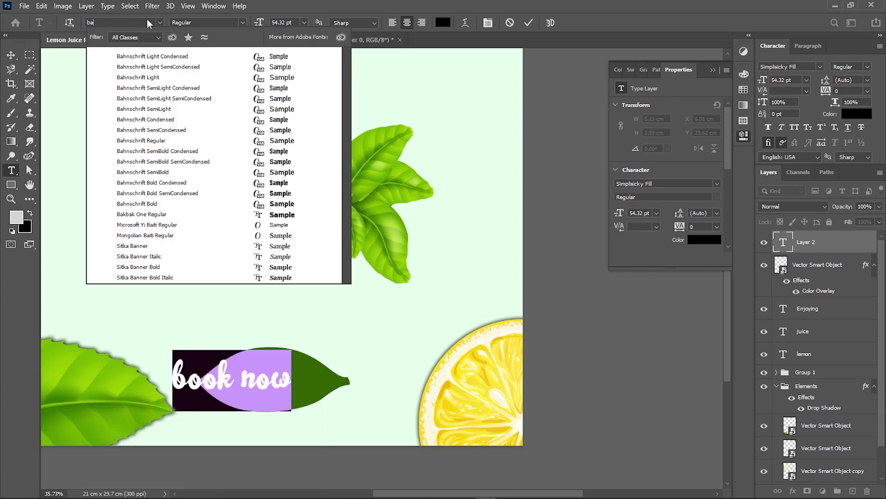
{"action": "left_click", "coordinate": [150, 214]}
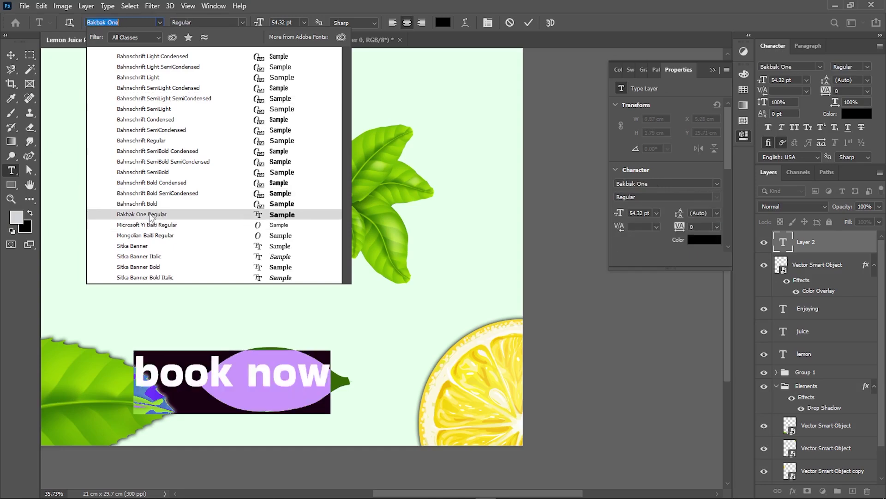
{"action": "left_click", "coordinate": [150, 215]}
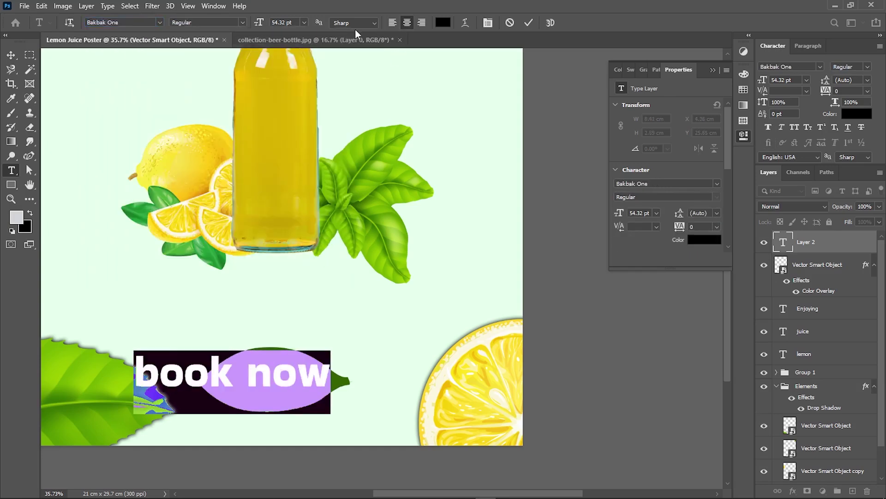
- Type 'Order Now!' in yellow sampled from the bottle at 26 pt, and commit it
{"action": "type", "text": "Orde"}
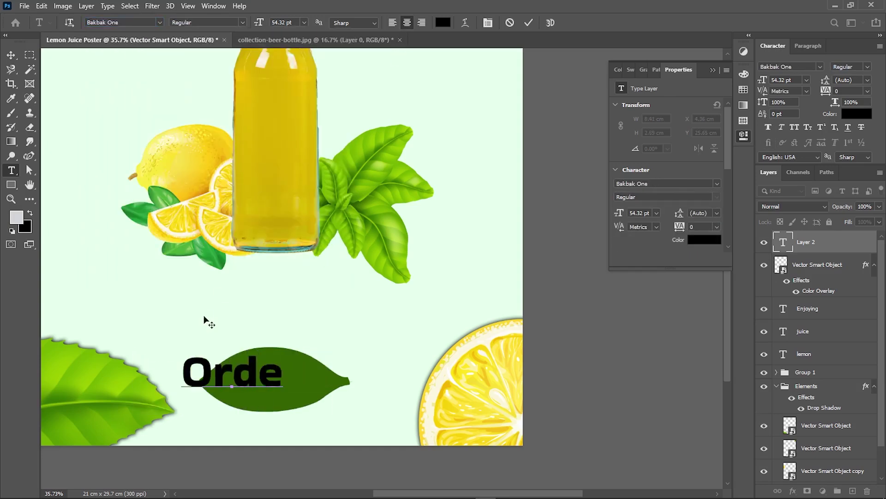
{"action": "type", "text": "r NOw!"}
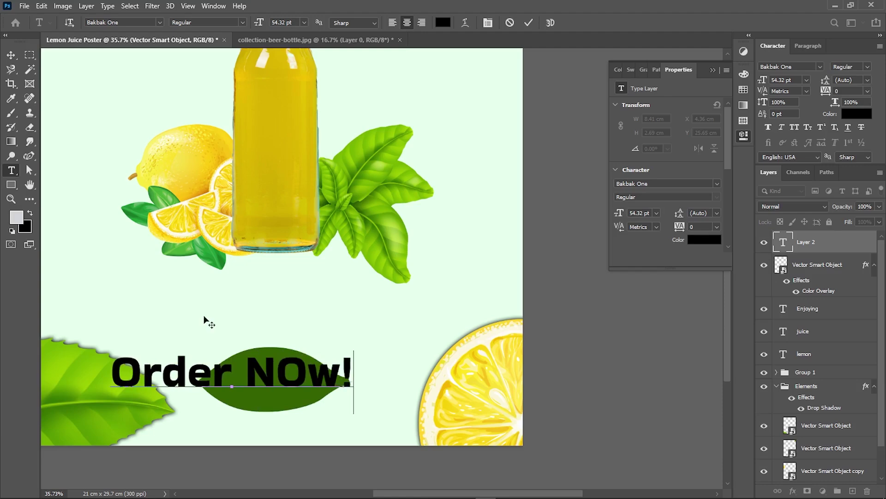
{"action": "key", "text": "BackSpace"}
{"action": "type", "text": "o"}
{"action": "key", "text": "ctrl+a"}
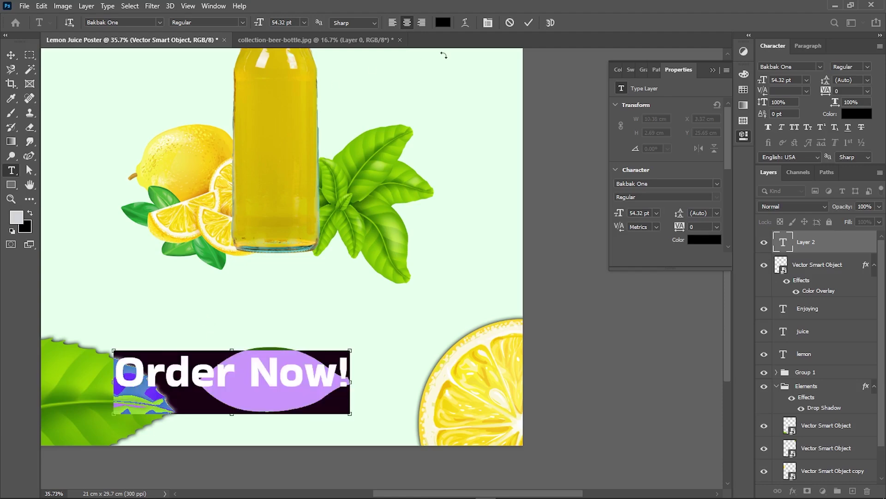
{"action": "left_click", "coordinate": [443, 23]}
{"action": "left_click", "coordinate": [266, 126]}
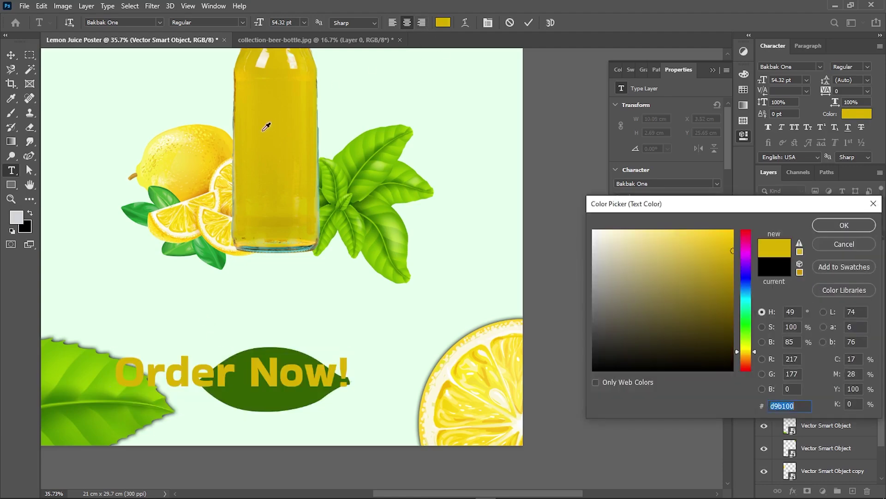
{"action": "left_click", "coordinate": [842, 225]}
{"action": "left_click_drag", "start_coordinate": [258, 24], "coordinate": [240, 24]}
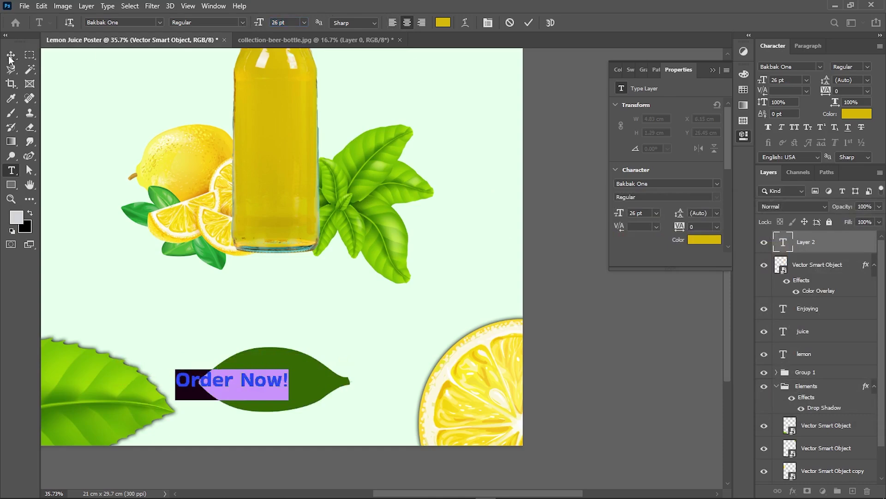
{"action": "key", "text": "ctrl+Return"}
- Centre the 'Order Now!' text on the leaf button, then switch to Illustrator
{"action": "key", "text": "v"}
{"action": "left_click", "coordinate": [254, 24]}
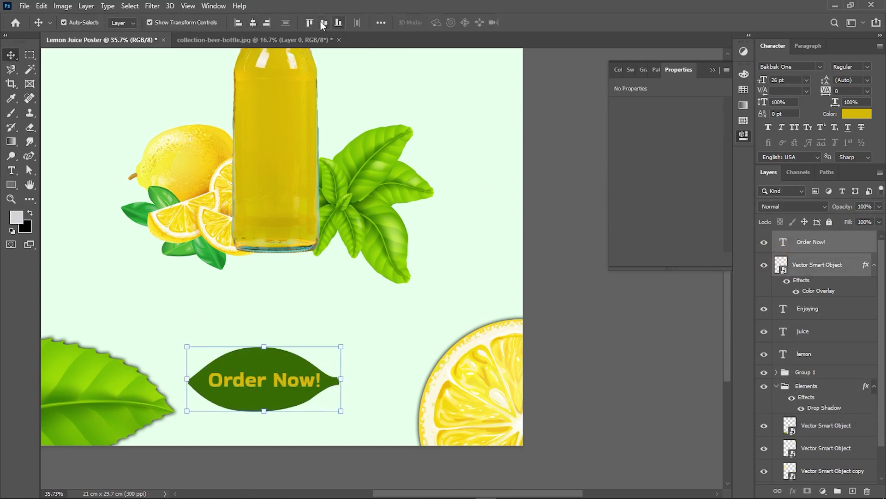
{"action": "left_click", "coordinate": [253, 23]}
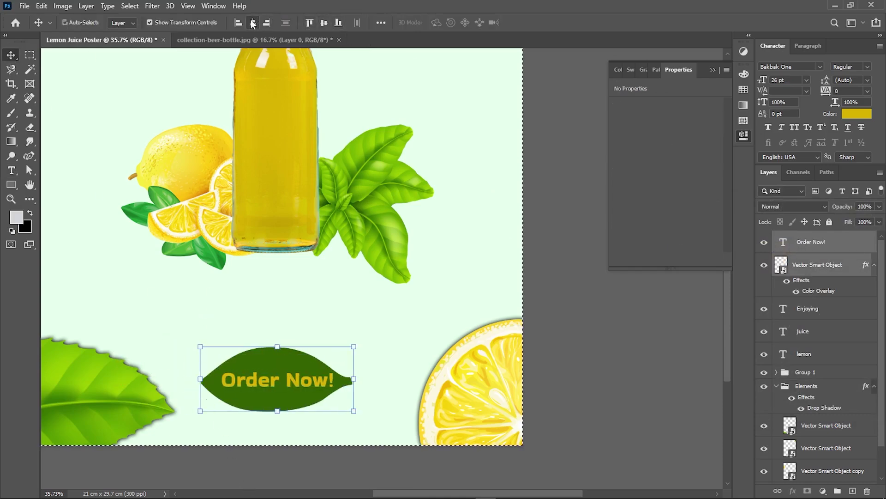
{"action": "left_click", "coordinate": [605, 368]}
{"action": "scroll", "coordinate": [544, 358], "scroll_direction": "up", "scroll_amount": 2}
{"action": "scroll", "coordinate": [279, 275], "scroll_direction": "down", "scroll_amount": 3}
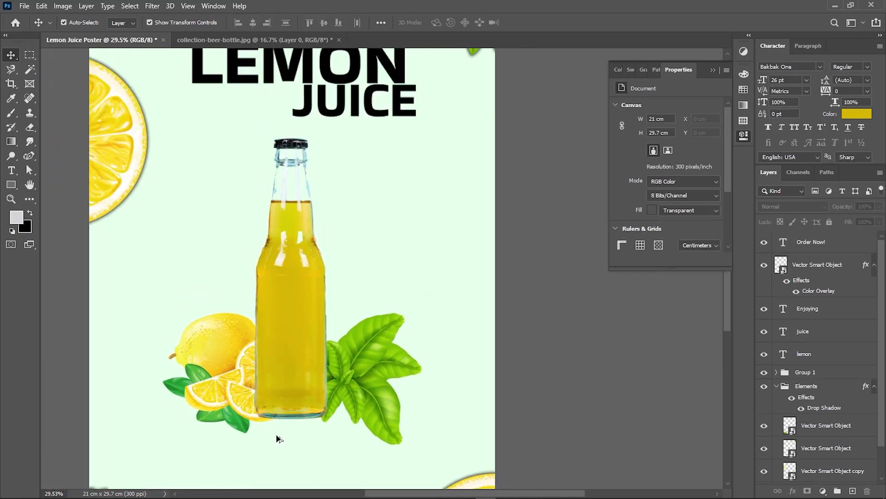
{"action": "scroll", "coordinate": [286, 314], "scroll_direction": "up", "scroll_amount": 2}
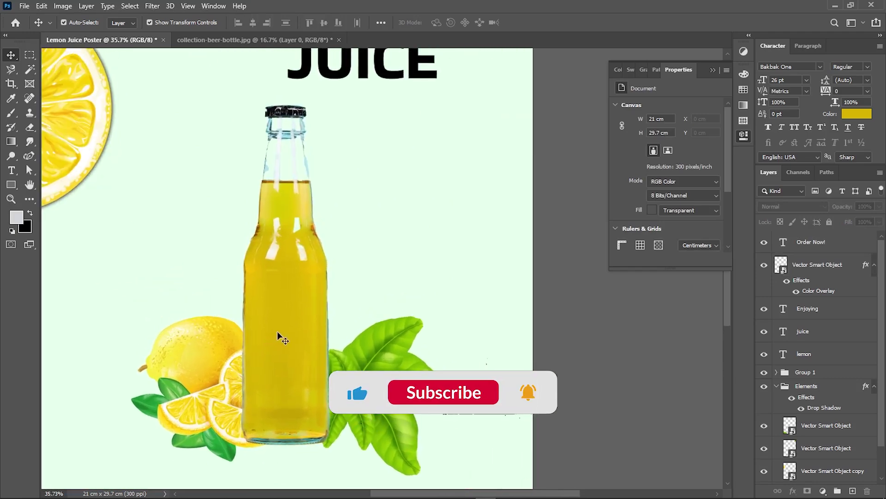
{"action": "key", "text": "alt+Tab"}
{"action": "scroll", "coordinate": [383, 314], "scroll_direction": "up", "scroll_amount": 2}
- Open Freepik in a new Chrome tab and search for 'water flow'
{"action": "scroll", "coordinate": [383, 314], "scroll_direction": "up", "scroll_amount": 2}
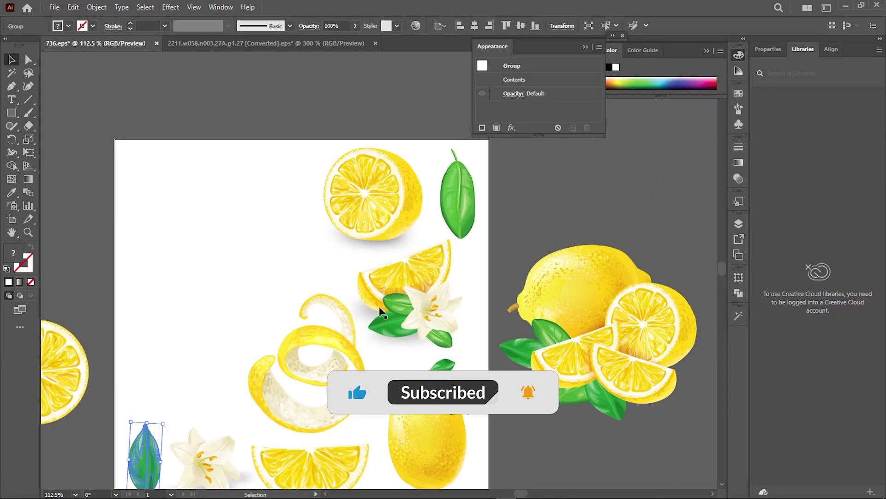
{"action": "key", "text": "alt+Tab"}
{"action": "key", "text": "alt+Tab"}
{"action": "left_click", "coordinate": [162, 12]}
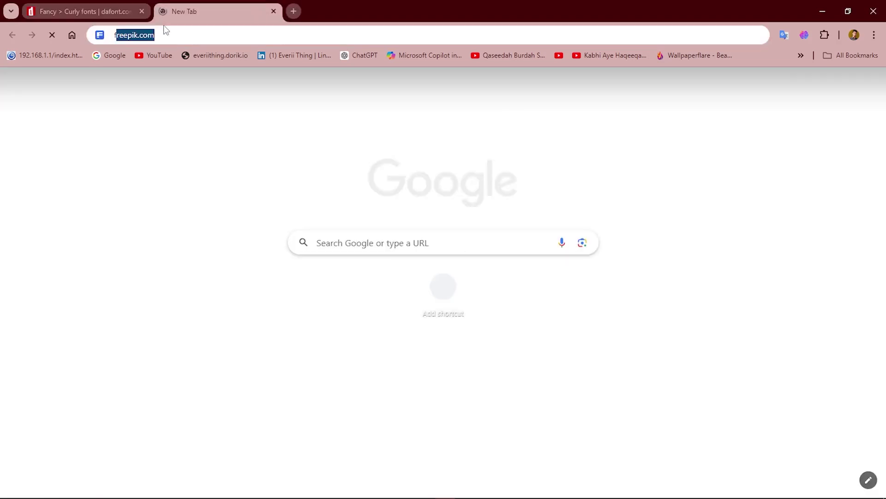
{"action": "type", "text": "freepik"}
{"action": "key", "text": "Return"}
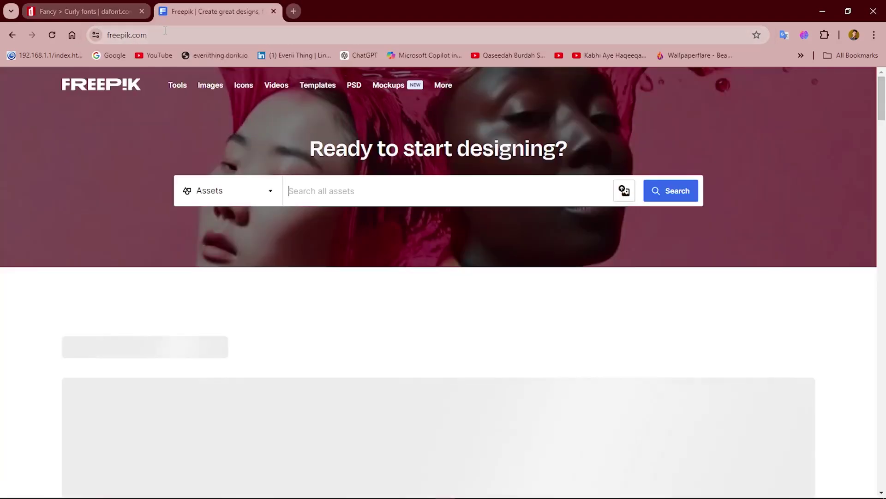
{"action": "type", "text": "wate"}
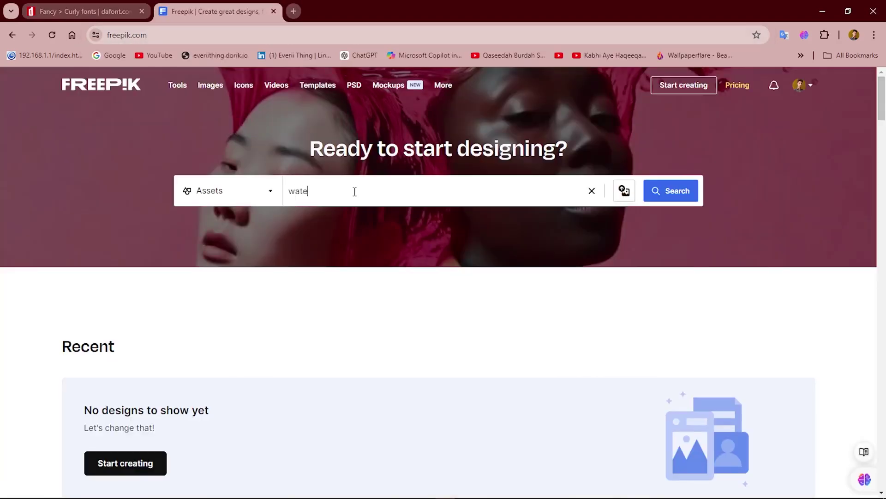
{"action": "type", "text": "low"}
{"action": "key", "text": "Return"}
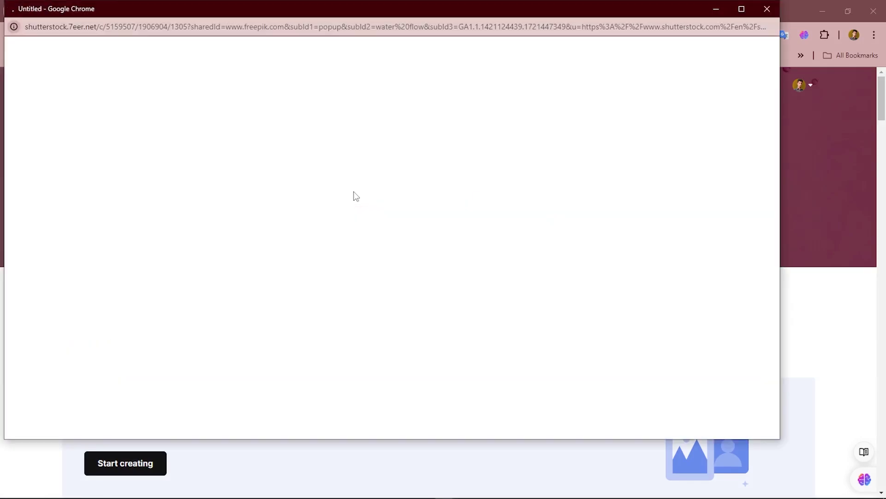
{"action": "left_click", "coordinate": [768, 9]}
- Filter results to Vectors and download the realistic water splashes collection zip
{"action": "scroll", "coordinate": [330, 317], "scroll_direction": "down", "scroll_amount": 2}
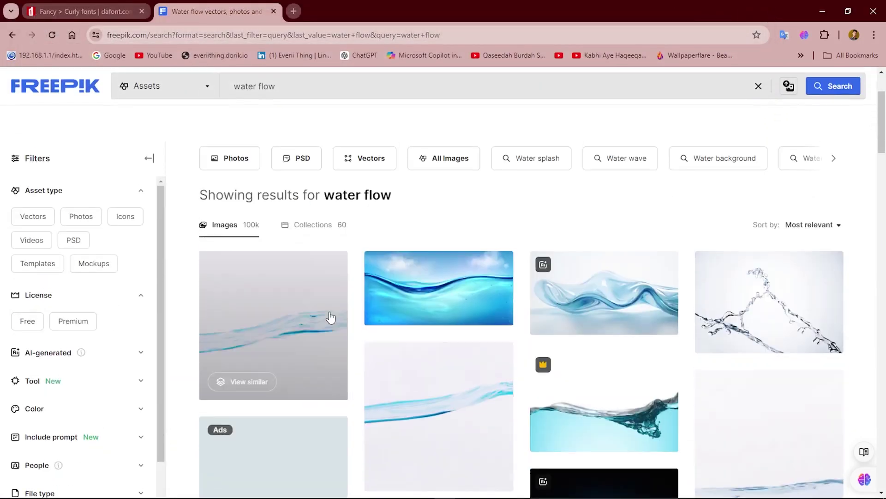
{"action": "scroll", "coordinate": [304, 314], "scroll_direction": "down", "scroll_amount": 1}
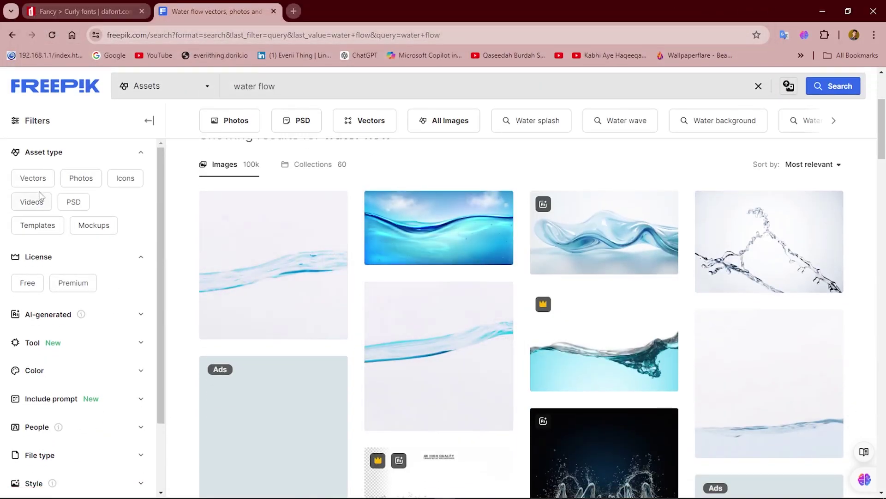
{"action": "left_click", "coordinate": [35, 181]}
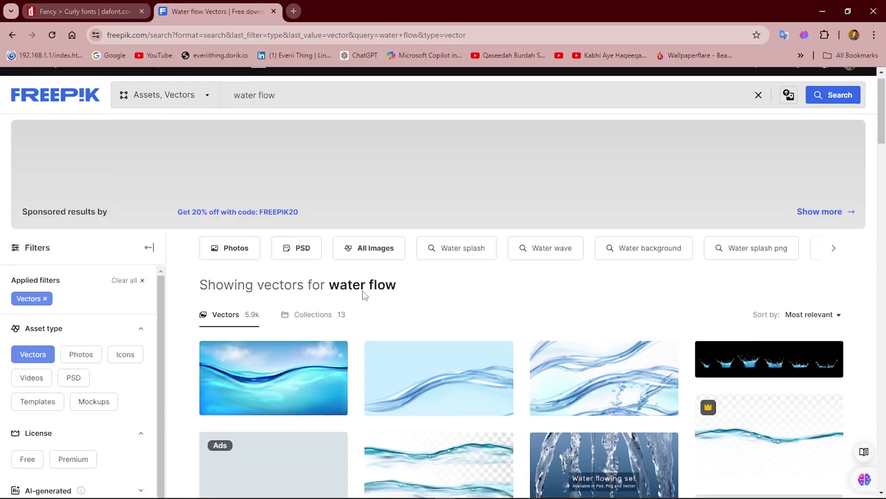
{"action": "scroll", "coordinate": [362, 290], "scroll_direction": "down", "scroll_amount": 3}
{"action": "scroll", "coordinate": [359, 290], "scroll_direction": "down", "scroll_amount": 3}
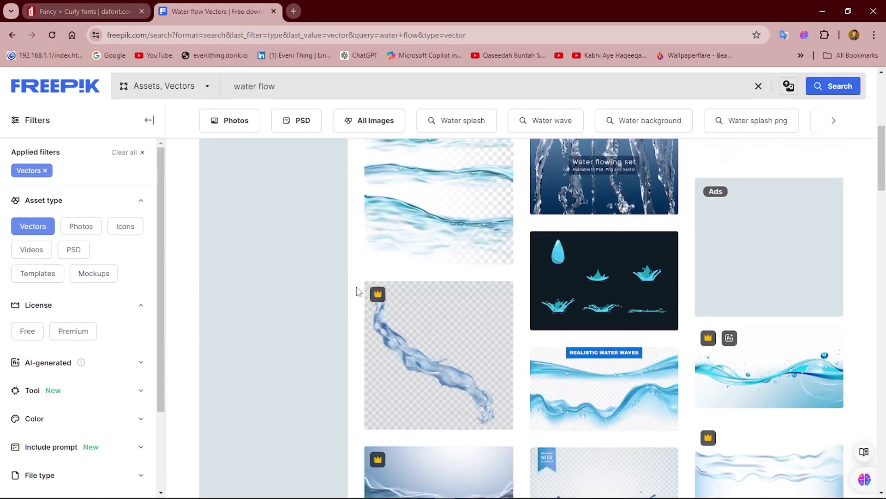
{"action": "scroll", "coordinate": [356, 284], "scroll_direction": "down", "scroll_amount": 3}
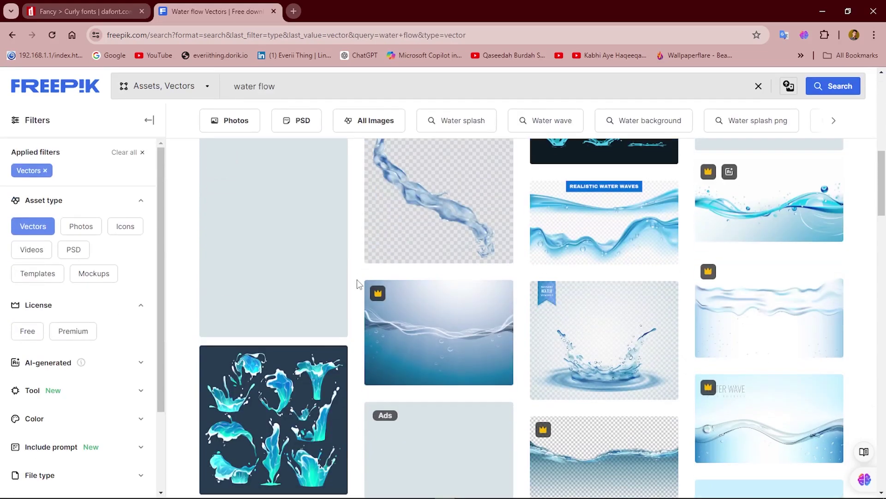
{"action": "scroll", "coordinate": [357, 283], "scroll_direction": "down", "scroll_amount": 3}
{"action": "scroll", "coordinate": [356, 280], "scroll_direction": "down", "scroll_amount": 3}
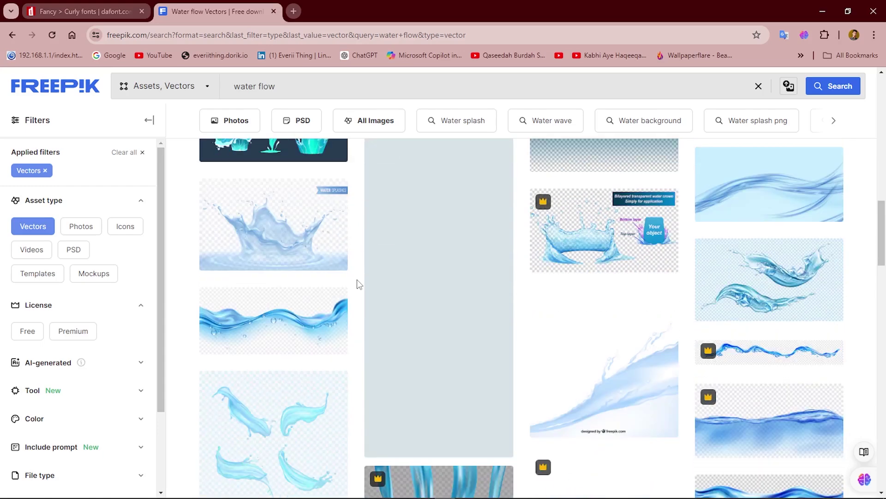
{"action": "scroll", "coordinate": [357, 280], "scroll_direction": "down", "scroll_amount": 2}
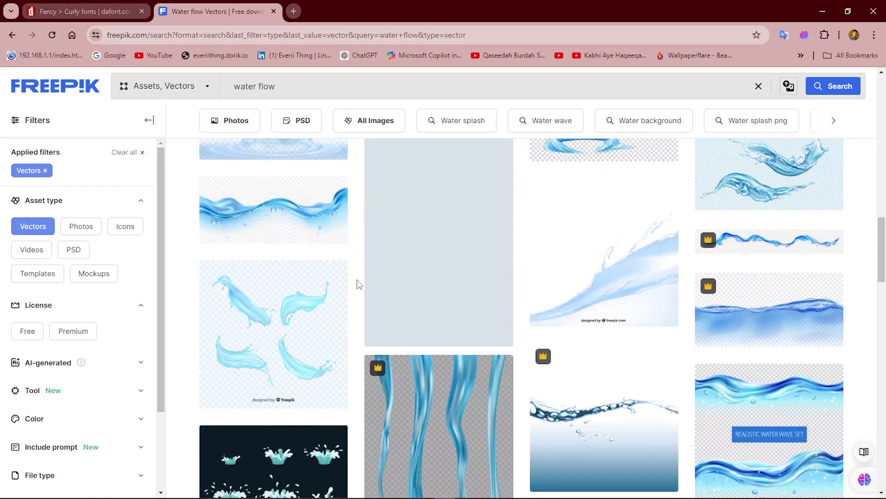
{"action": "mouse_move", "coordinate": [273, 333]}
{"action": "left_click", "coordinate": [252, 321]}
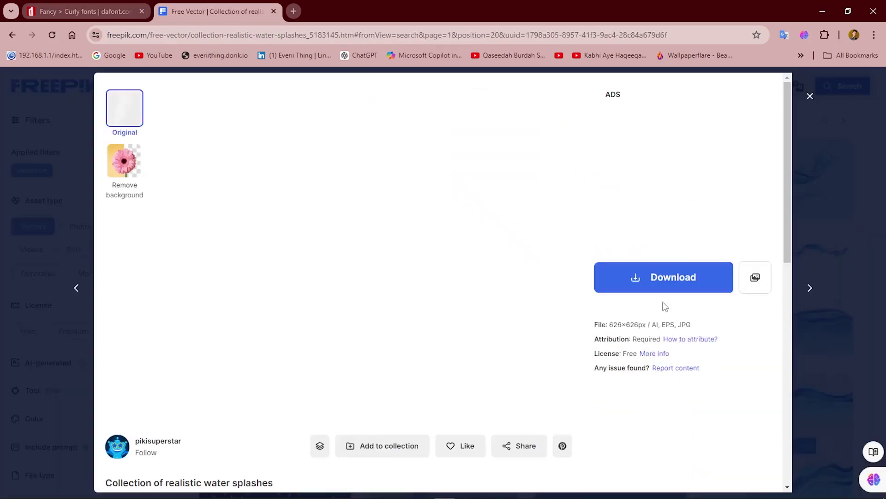
{"action": "left_click", "coordinate": [645, 390]}
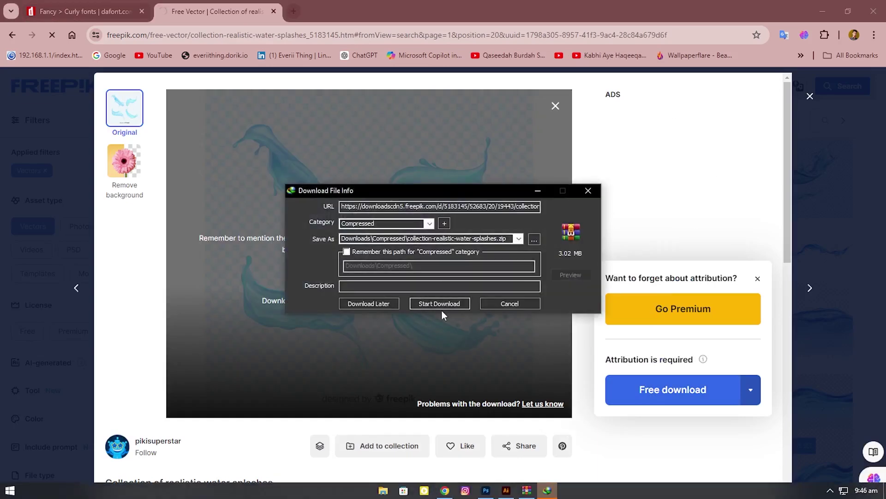
{"action": "left_click", "coordinate": [442, 307]}
- Extract the downloaded zip and open the splash EPS in Illustrator
{"action": "left_click", "coordinate": [464, 287]}
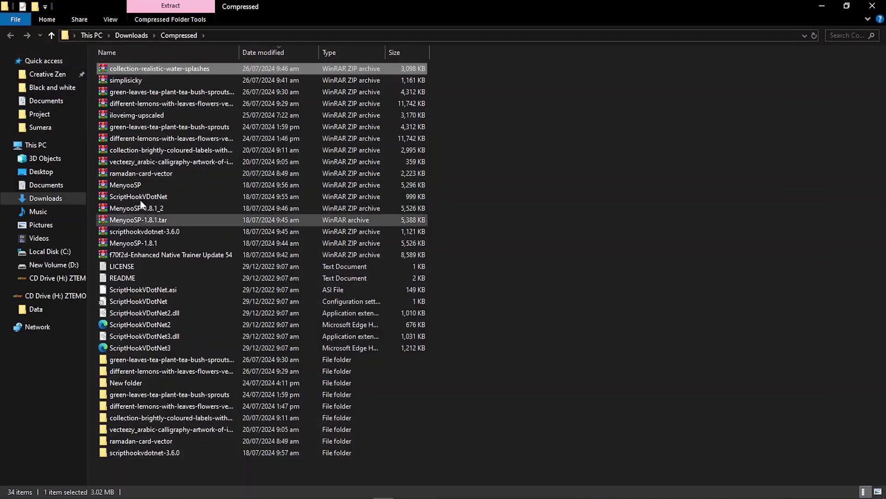
{"action": "key", "text": "shift+F10"}
{"action": "left_click", "coordinate": [147, 143]}
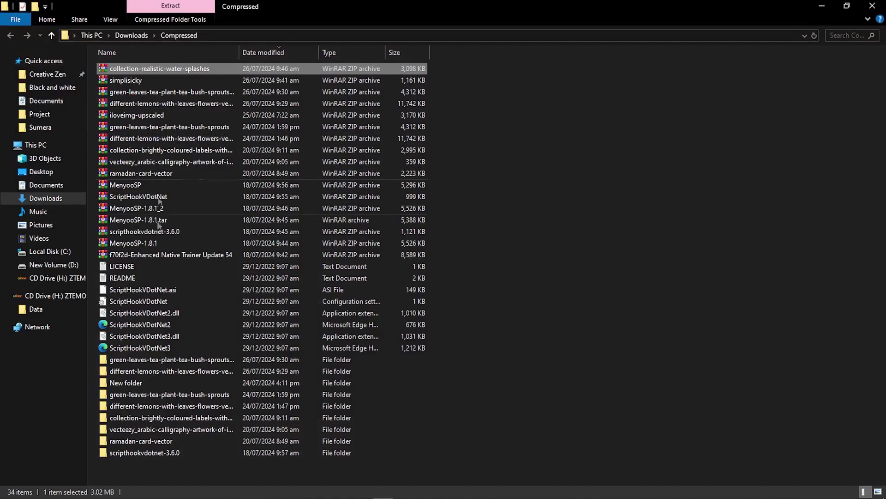
{"action": "double_click", "coordinate": [141, 360]}
{"action": "double_click", "coordinate": [112, 73]}
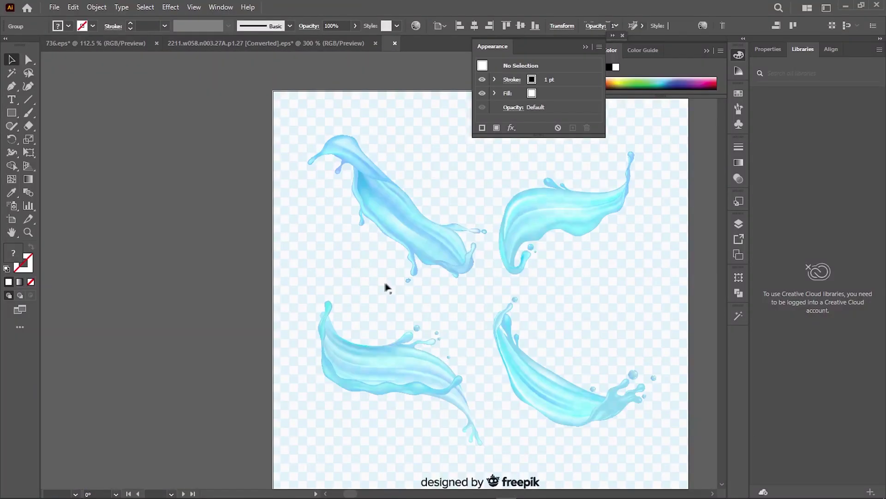
- Drag one water splash from Illustrator into the Photoshop poster
{"action": "left_click", "coordinate": [421, 253]}
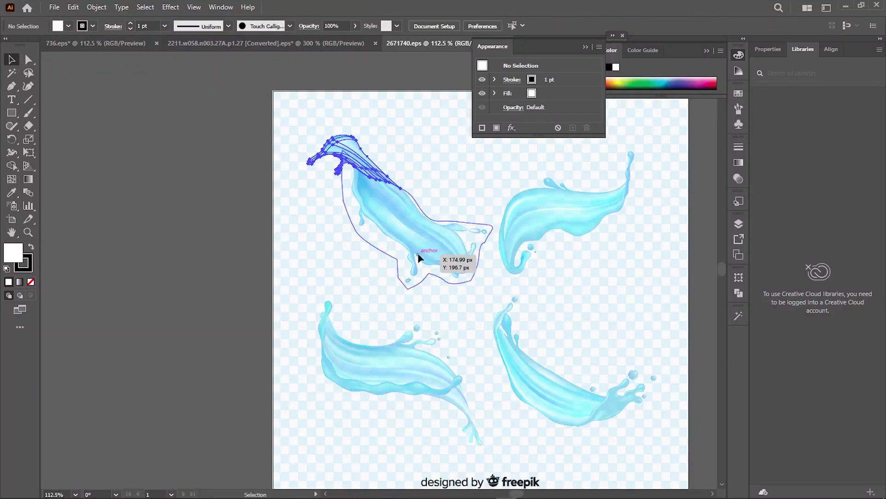
{"action": "left_click", "coordinate": [300, 351]}
{"action": "scroll", "coordinate": [301, 350], "scroll_direction": "down", "scroll_amount": 2}
{"action": "scroll", "coordinate": [301, 350], "scroll_direction": "right", "scroll_amount": 5}
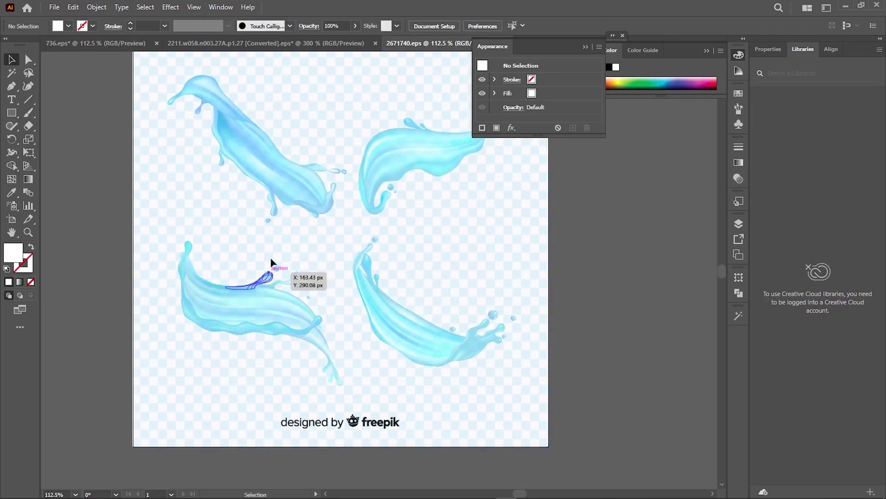
{"action": "left_click_drag", "start_coordinate": [261, 184], "coordinate": [322, 317]}
{"action": "key", "text": "alt+Tab"}
{"action": "key", "text": "alt+Tab"}
{"action": "key", "text": "alt+Tab"}
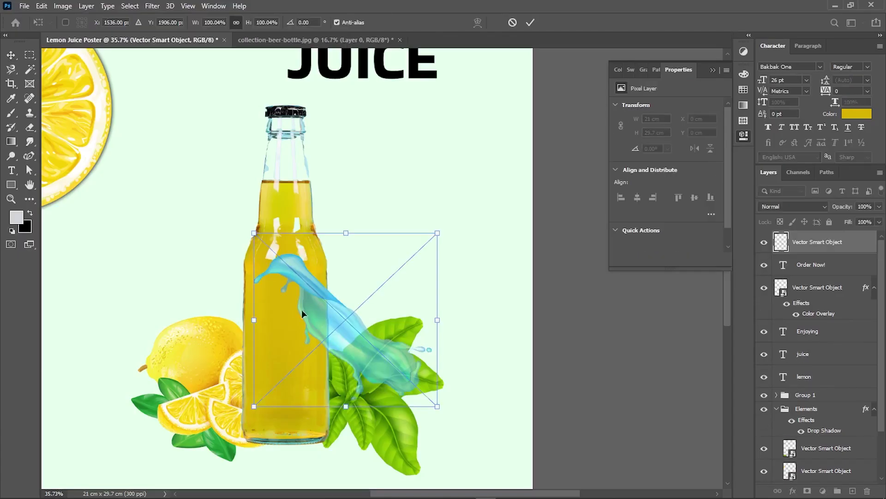
- Enlarge the water splash and position it over the bottle
{"action": "left_click_drag", "start_coordinate": [250, 321], "coordinate": [184, 321]}
{"action": "key", "text": "Return"}
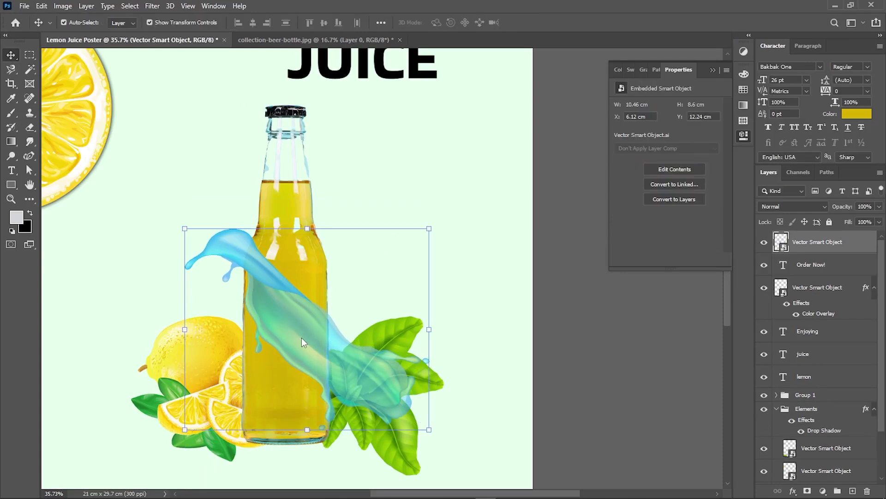
{"action": "left_click_drag", "start_coordinate": [301, 337], "coordinate": [300, 330]}
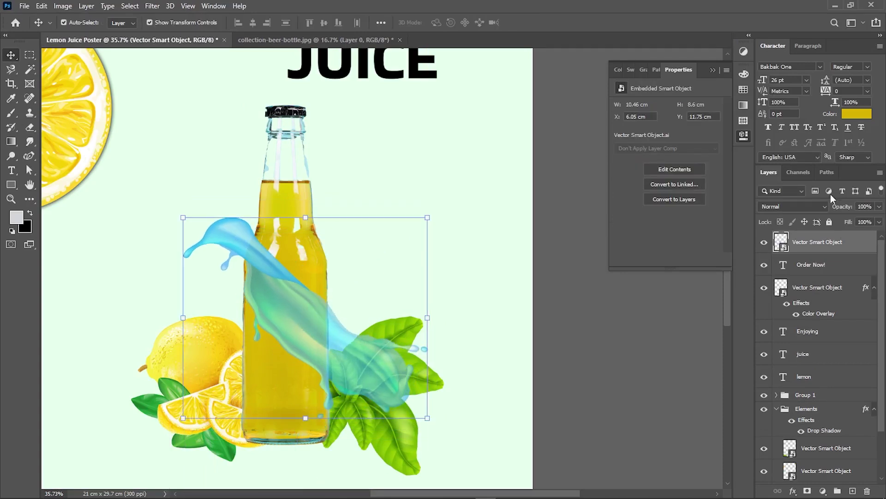
- Move the splash layer into Group 1, directly above the bottle layer
{"action": "left_click_drag", "start_coordinate": [815, 254], "coordinate": [806, 439]}
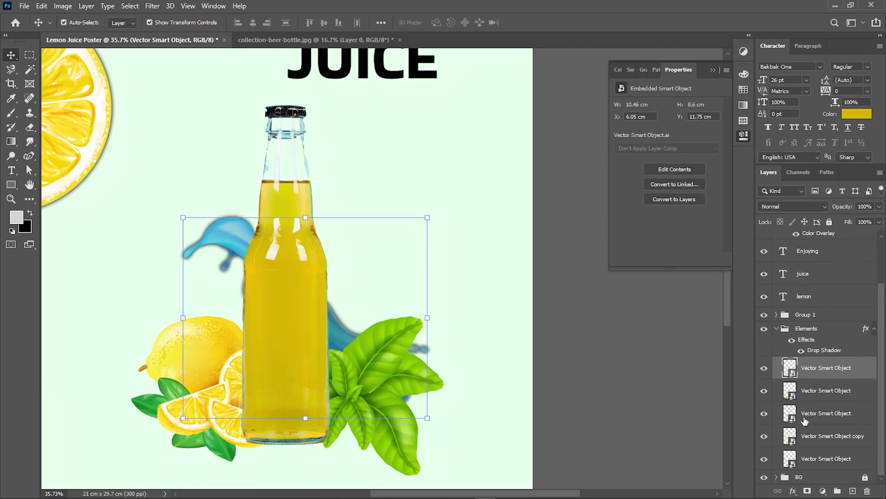
{"action": "left_click_drag", "start_coordinate": [826, 367], "coordinate": [818, 306]}
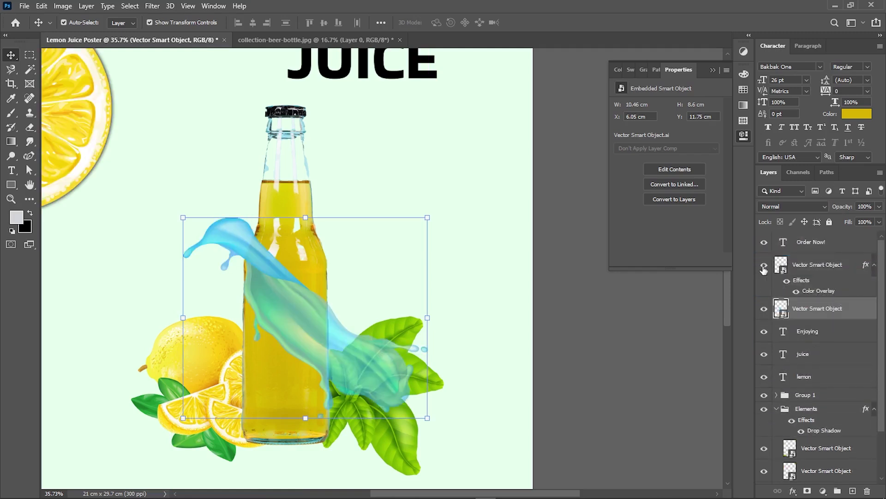
{"action": "left_click", "coordinate": [271, 184]}
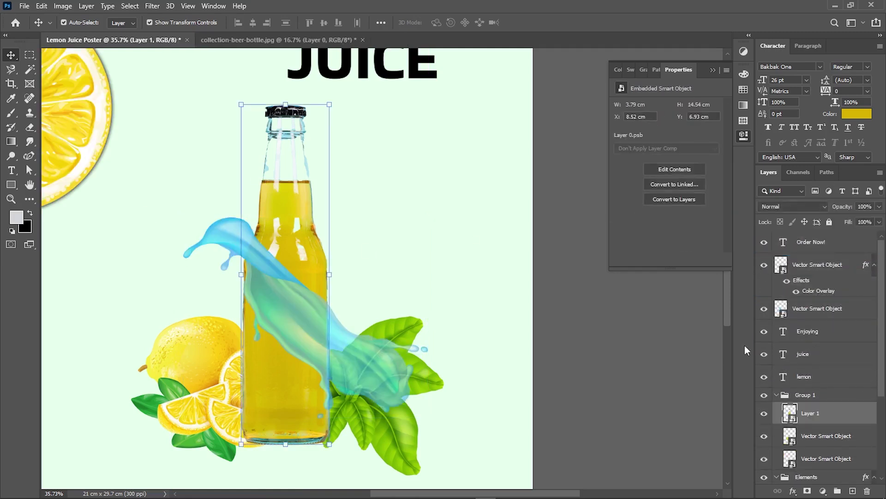
{"action": "left_click_drag", "start_coordinate": [826, 307], "coordinate": [813, 415]}
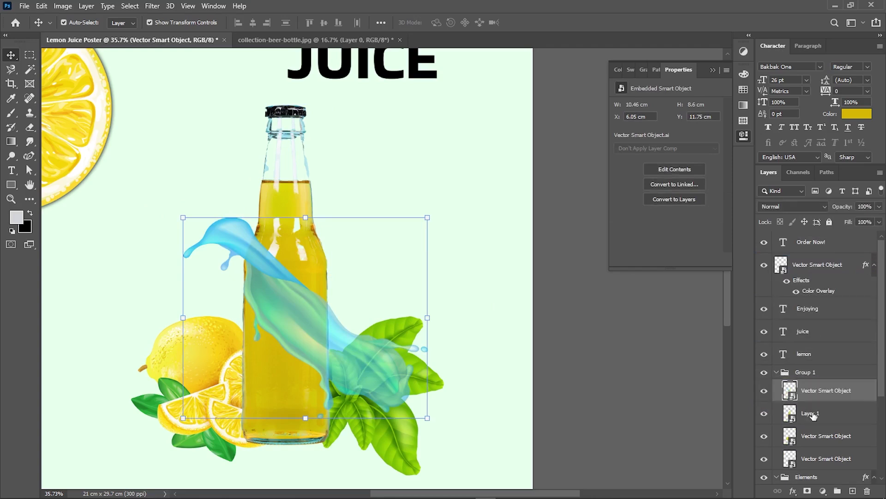
{"action": "scroll", "coordinate": [811, 414], "scroll_direction": "down", "scroll_amount": 2}
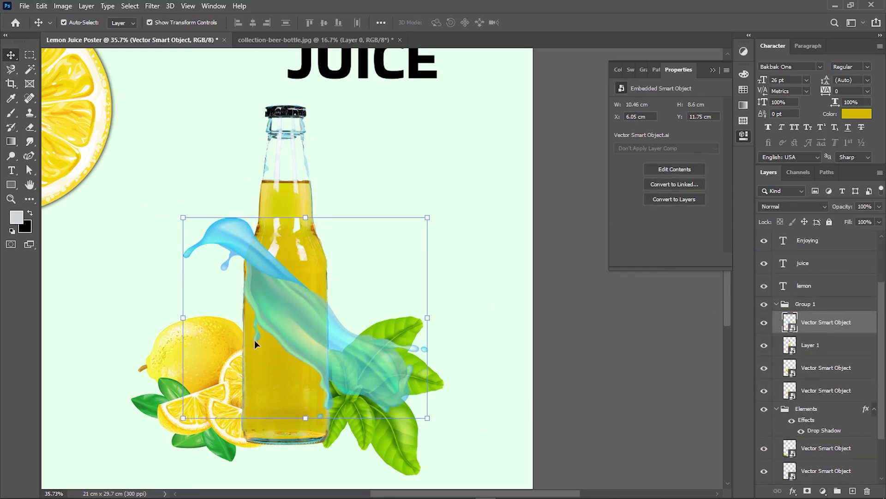
- Add a clipped Hue/Saturation layer: Colorize, Hue 107, Saturation 87, Lightness -51
{"action": "left_click", "coordinate": [823, 491]}
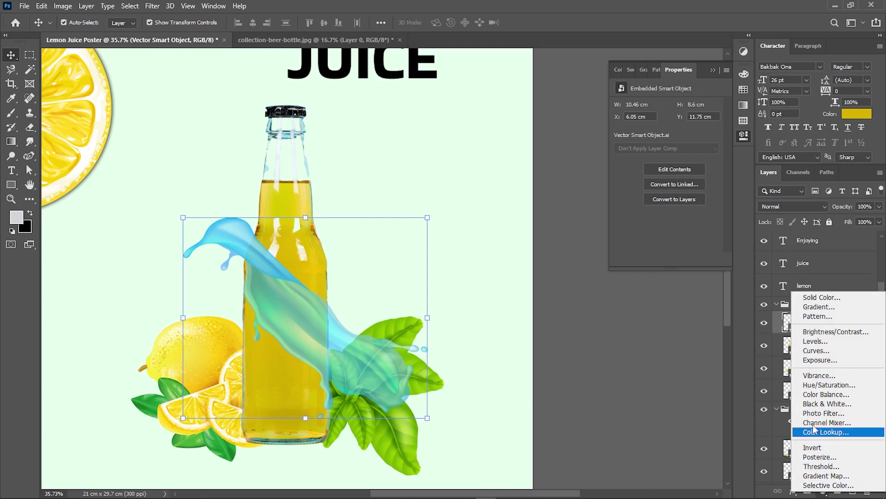
{"action": "left_click", "coordinate": [817, 389]}
{"action": "left_click", "coordinate": [649, 259]}
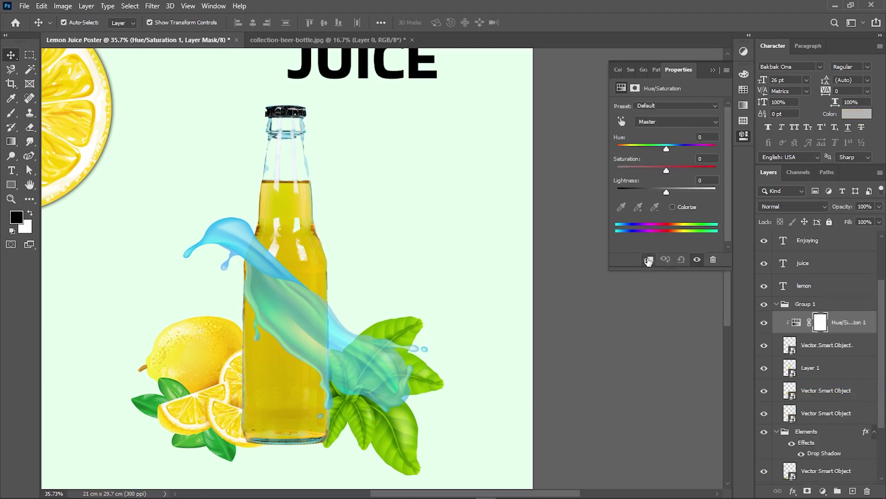
{"action": "left_click", "coordinate": [673, 207]}
{"action": "mouse_move", "coordinate": [652, 148]}
{"action": "left_mouse_down"}
{"action": "mouse_move", "coordinate": [694, 145]}
{"action": "mouse_move", "coordinate": [630, 148]}
{"action": "mouse_move", "coordinate": [684, 171]}
{"action": "left_mouse_up"}
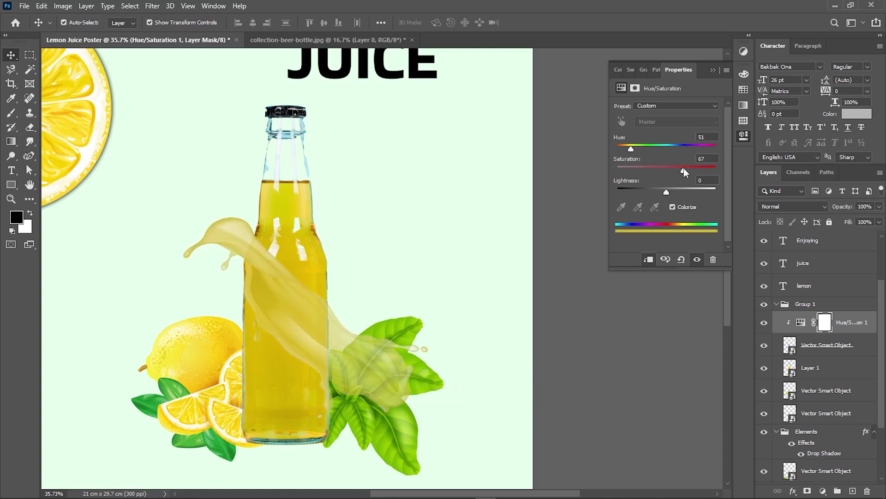
{"action": "left_click_drag", "start_coordinate": [647, 148], "coordinate": [647, 149]}
{"action": "left_click_drag", "start_coordinate": [666, 192], "coordinate": [644, 194]}
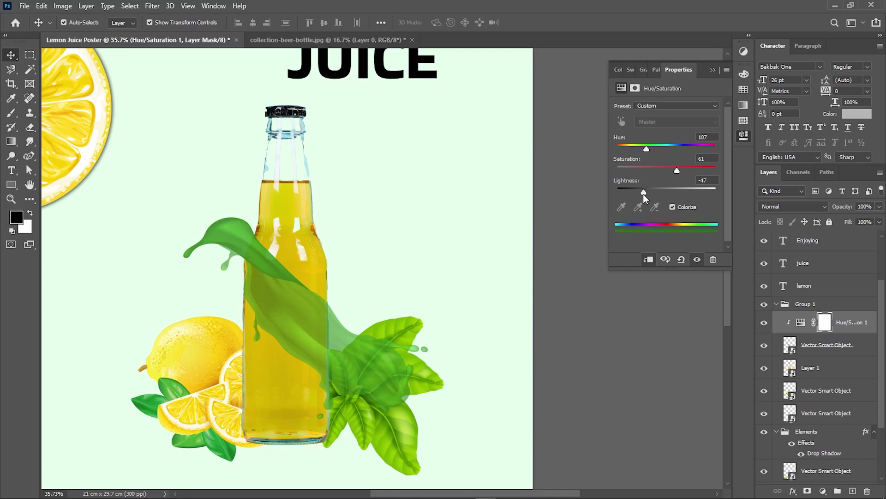
{"action": "left_click_drag", "start_coordinate": [701, 171], "coordinate": [703, 172]}
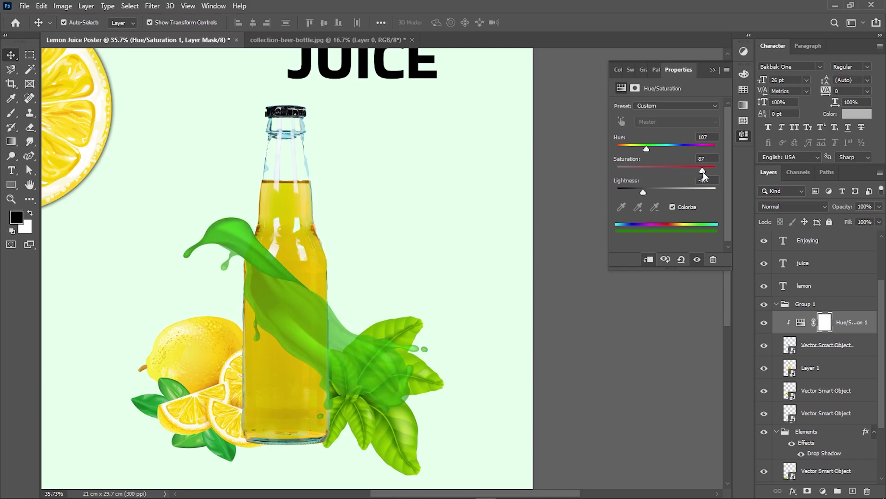
{"action": "left_click_drag", "start_coordinate": [643, 192], "coordinate": [642, 190]}
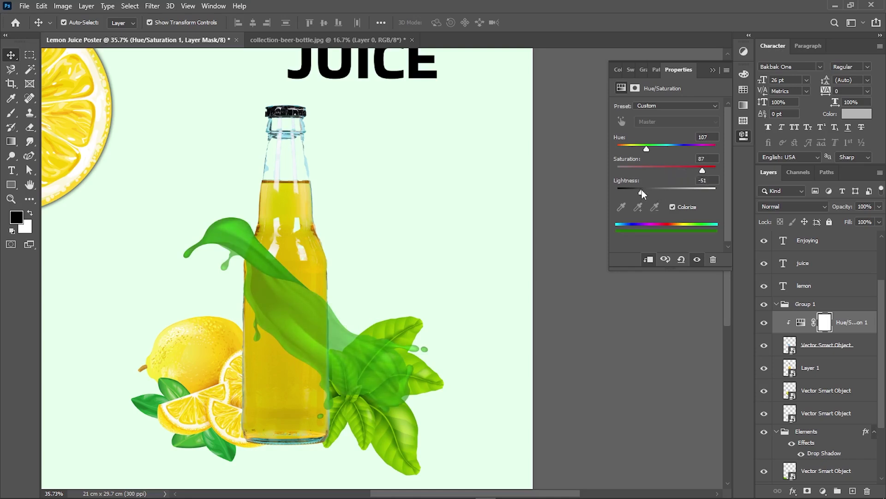
{"action": "left_click", "coordinate": [713, 72]}
- Convert splash and adjustment to a Smart Object, move it behind the bottle, and enlarge it
{"action": "right_click", "coordinate": [844, 348]}
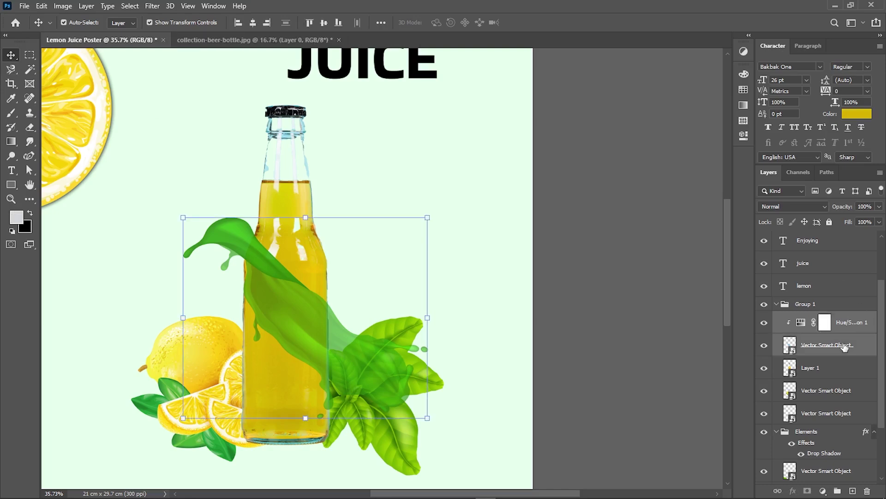
{"action": "left_click", "coordinate": [735, 185]}
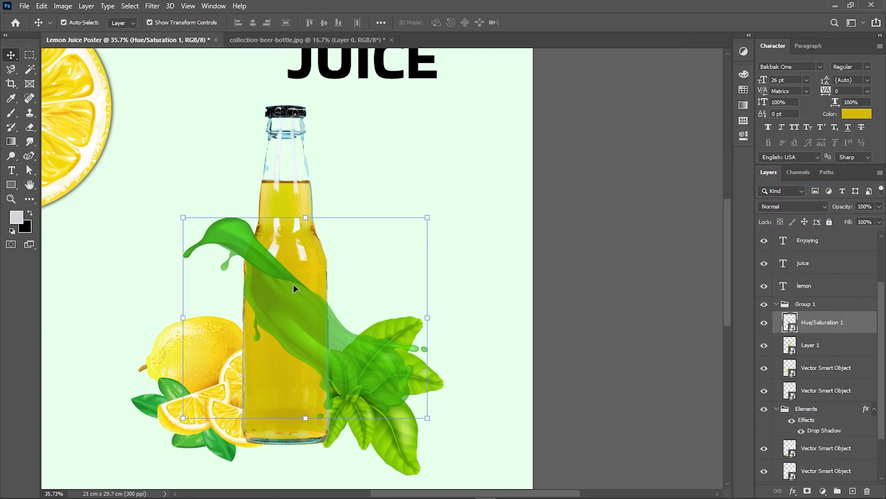
{"action": "left_click", "coordinate": [813, 392]}
{"action": "left_click_drag", "start_coordinate": [817, 331], "coordinate": [817, 399]}
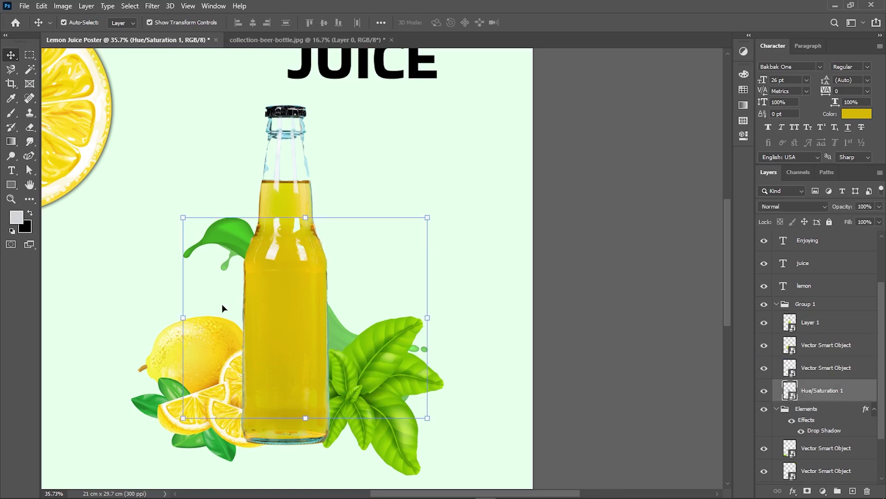
{"action": "left_click_drag", "start_coordinate": [185, 324], "coordinate": [142, 304]}
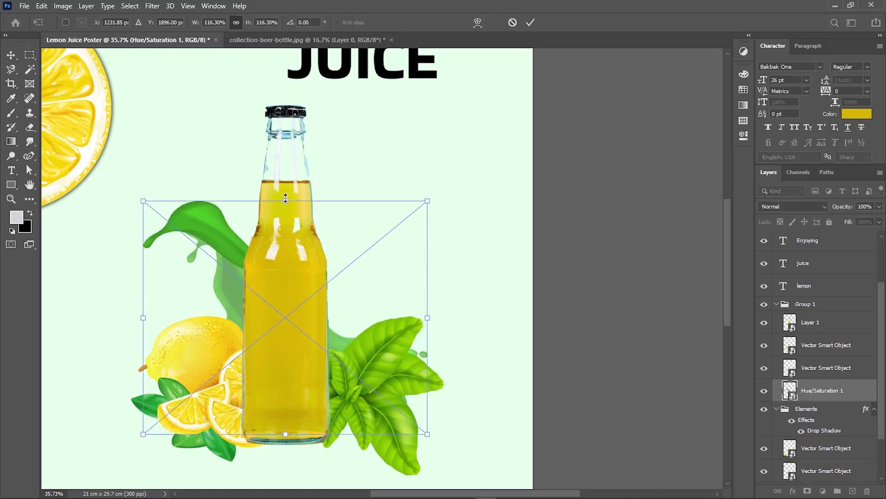
{"action": "left_click_drag", "start_coordinate": [286, 198], "coordinate": [286, 181]}
{"action": "left_click_drag", "start_coordinate": [208, 255], "coordinate": [208, 248]}
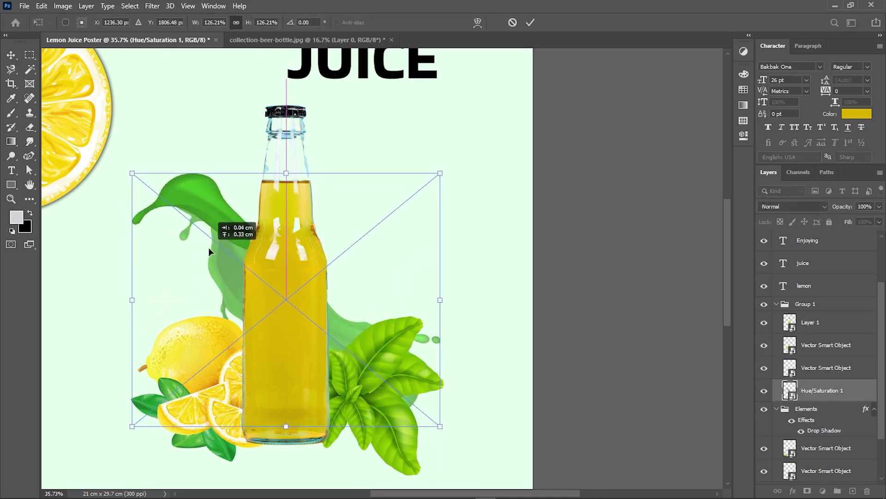
{"action": "key", "text": "Return"}
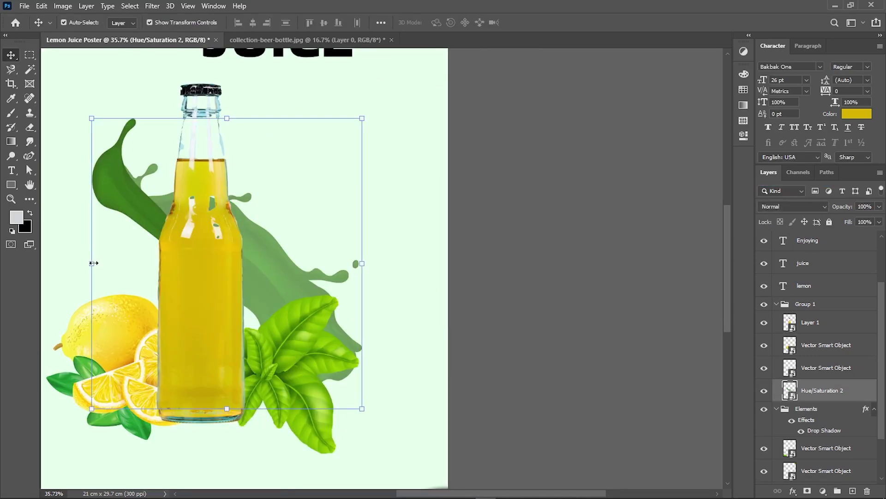
- Draw a text box above the Order Now! button, then open ChatGPT in Chrome
{"action": "scroll", "coordinate": [231, 346], "scroll_direction": "left", "scroll_amount": 3}
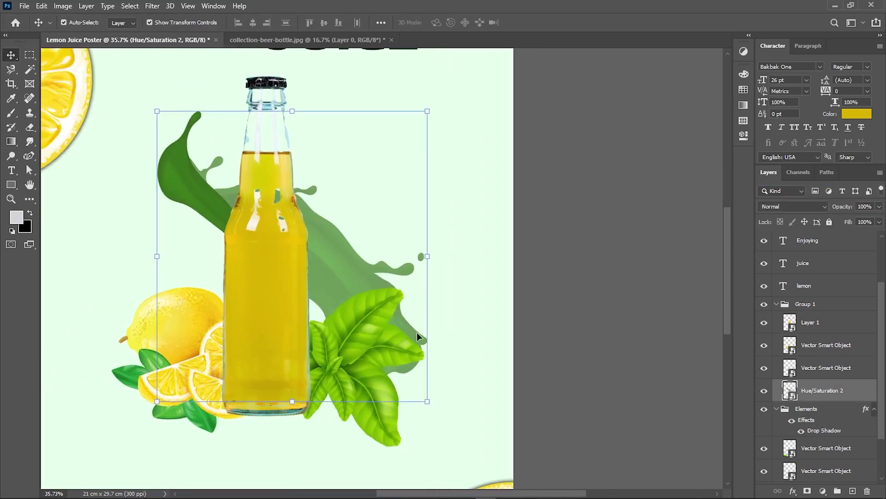
{"action": "left_click", "coordinate": [529, 350]}
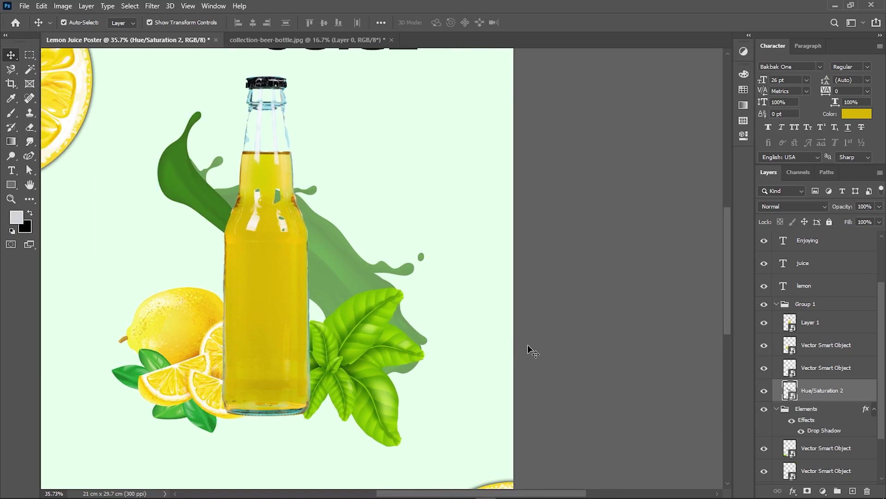
{"action": "left_click", "coordinate": [194, 205]}
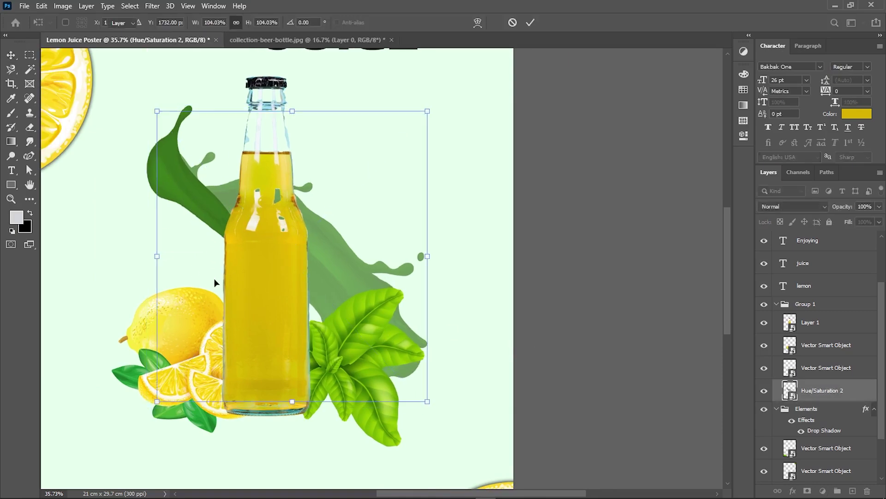
{"action": "left_click_drag", "start_coordinate": [258, 342], "coordinate": [216, 203]}
{"action": "key", "text": "t"}
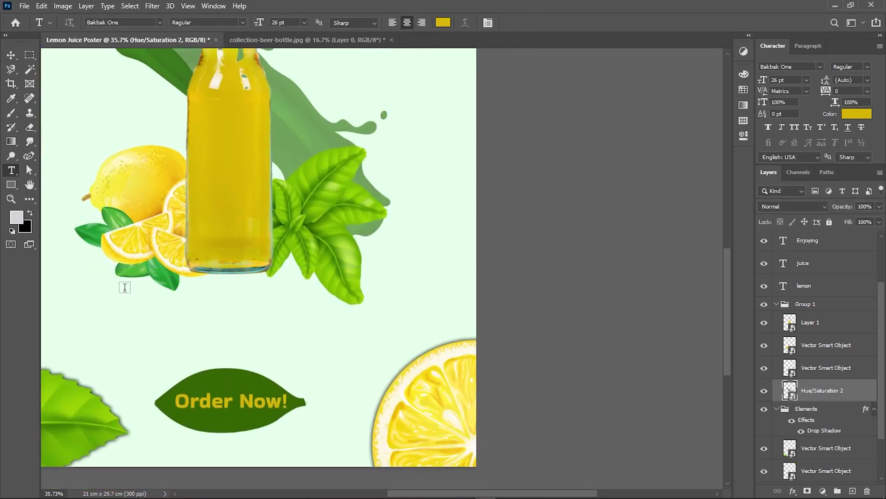
{"action": "left_click_drag", "start_coordinate": [104, 282], "coordinate": [347, 418]}
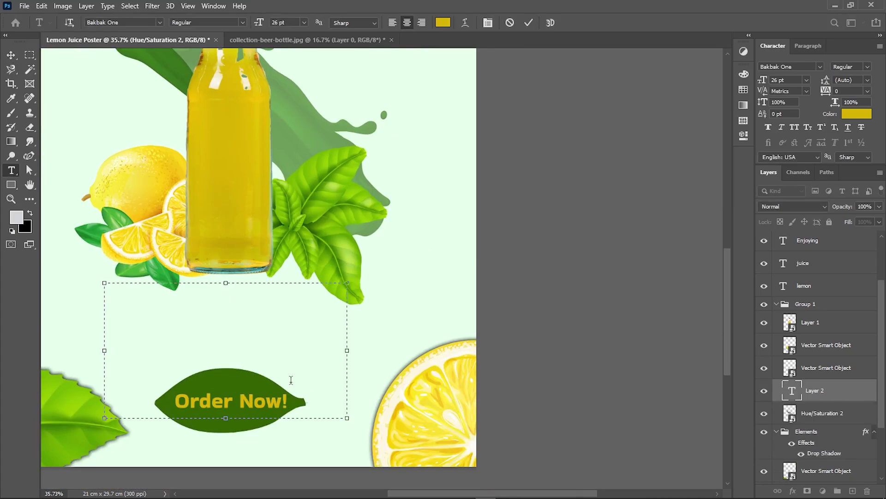
{"action": "key", "text": "alt+Tab"}
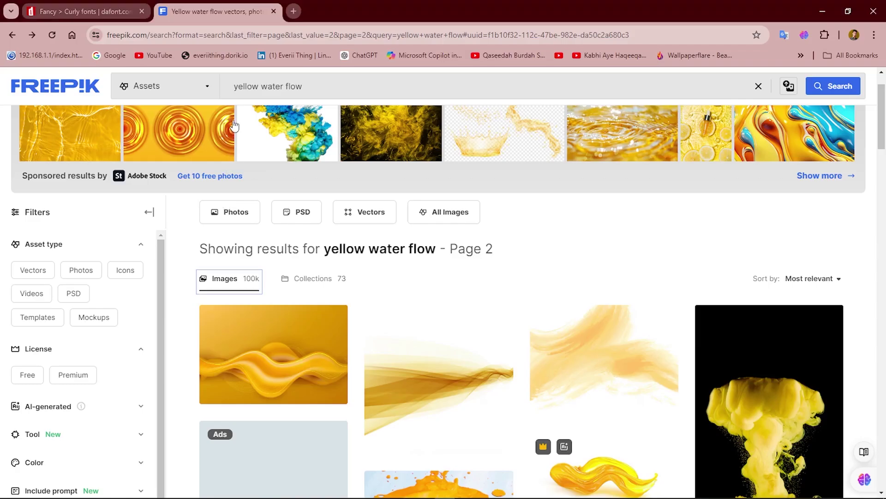
{"action": "left_click", "coordinate": [360, 55]}
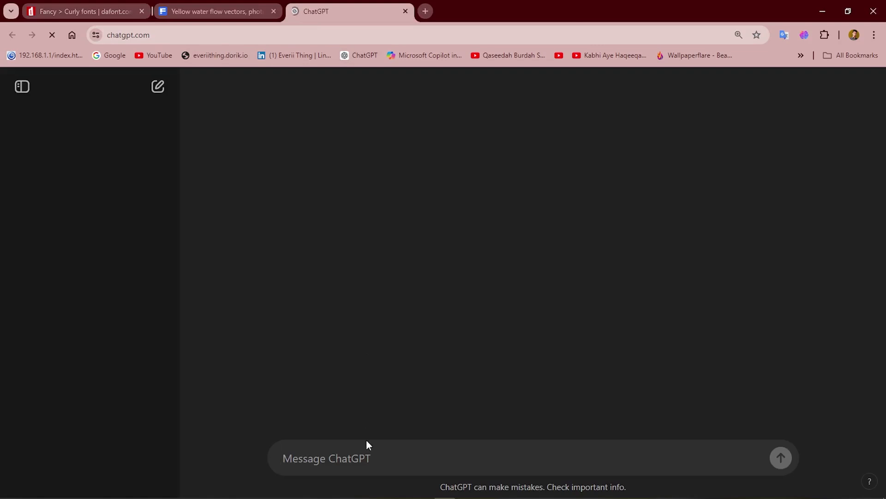
- Ask ChatGPT to write some lines about lemon juice in English
{"action": "type", "text": "write "}
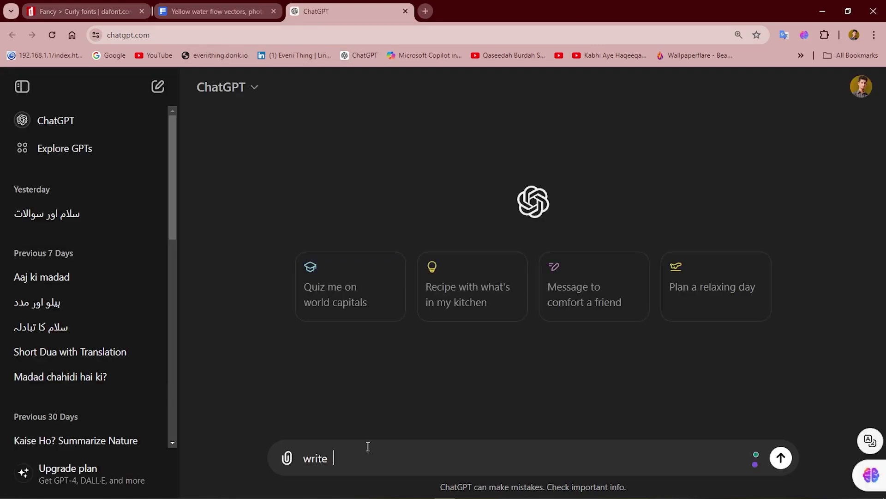
{"action": "type", "text": "some lines about "}
{"action": "type", "text": "lemon juice in englis"}
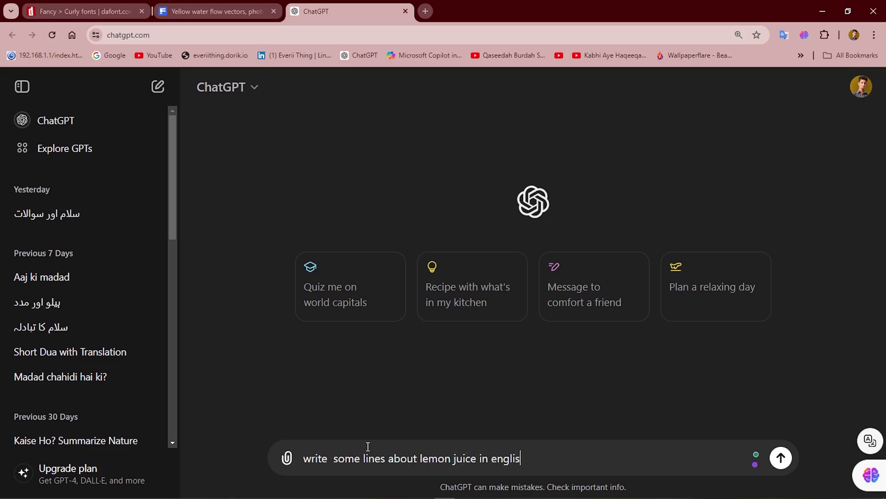
{"action": "key", "text": "Return"}
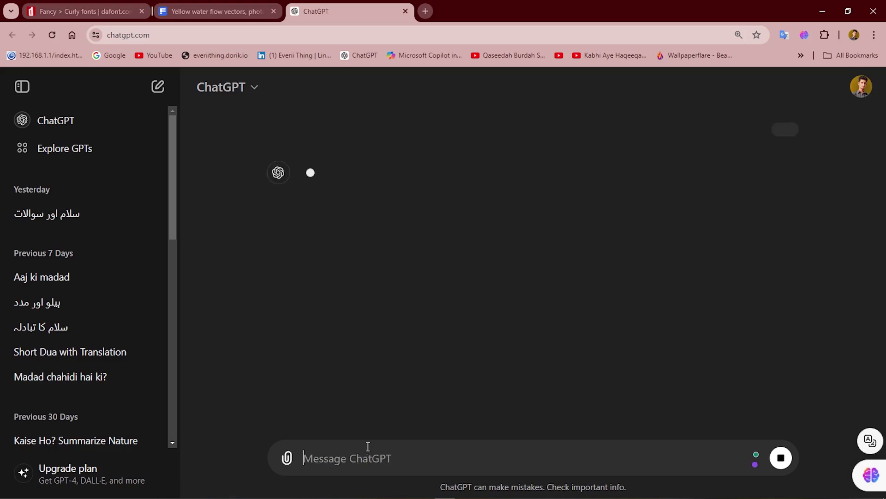
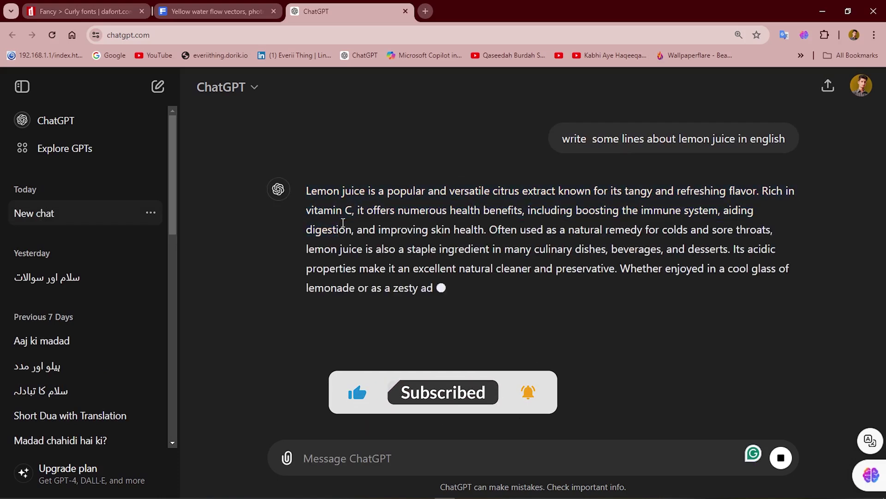
- Select and copy the first sentences of ChatGPT's lemon juice reply
{"action": "mouse_move", "coordinate": [306, 193]}
{"action": "left_mouse_down"}
{"action": "mouse_move", "coordinate": [326, 209]}
{"action": "mouse_move", "coordinate": [487, 232]}
{"action": "left_mouse_up"}
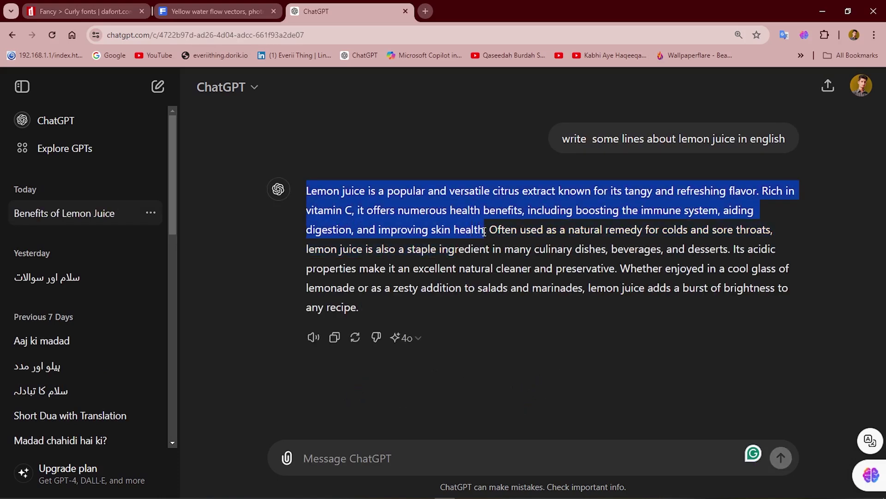
{"action": "right_click", "coordinate": [486, 232]}
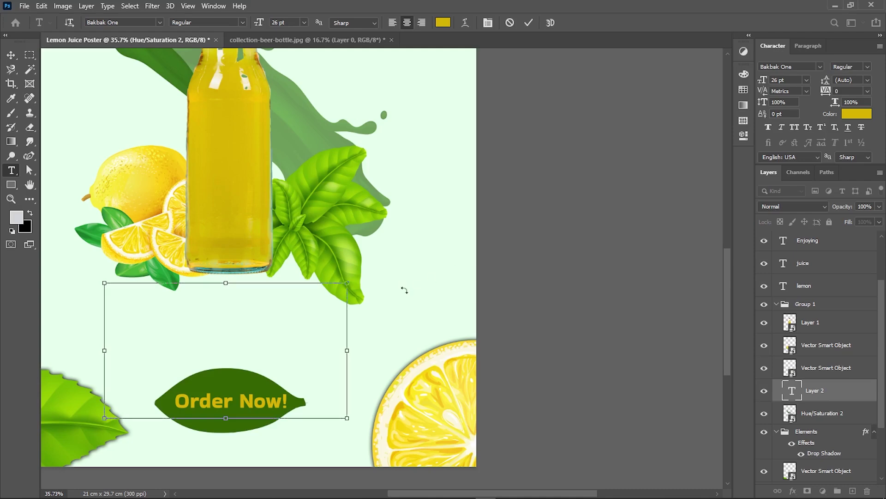
- Paste the lemon juice paragraph and make it 14 pt dark green #336100
{"action": "key", "text": "ctrl+v"}
{"action": "key", "text": "ctrl+a"}
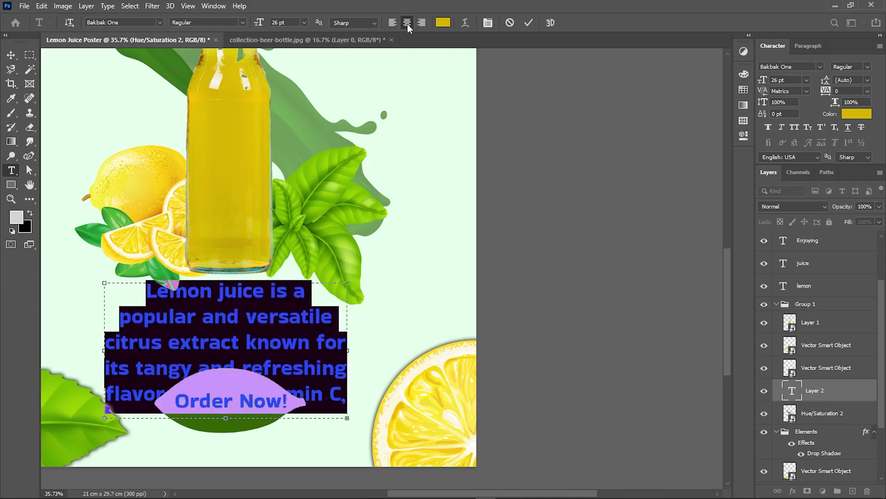
{"action": "left_click", "coordinate": [443, 23]}
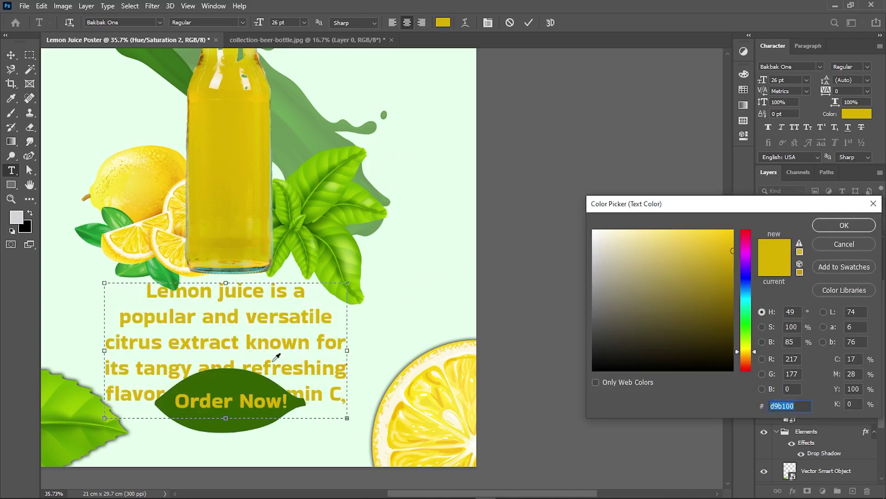
{"action": "left_click", "coordinate": [252, 385]}
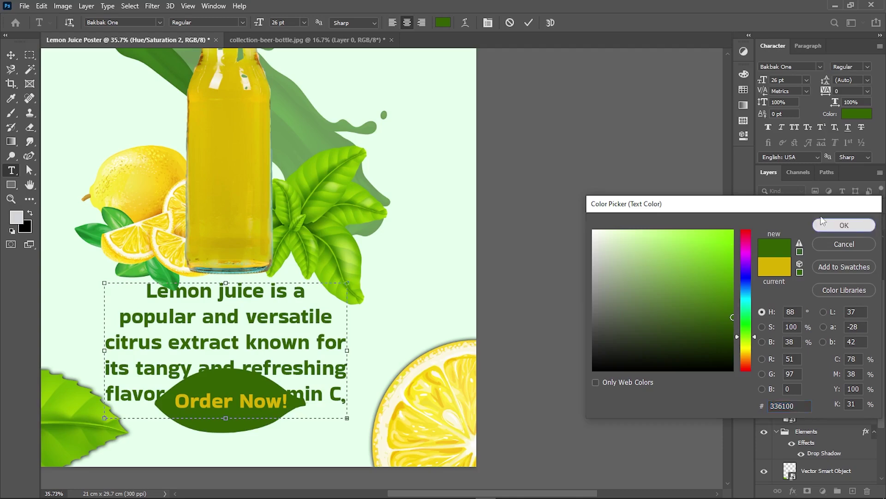
{"action": "left_click", "coordinate": [844, 224]}
{"action": "left_click_drag", "start_coordinate": [259, 23], "coordinate": [255, 26]}
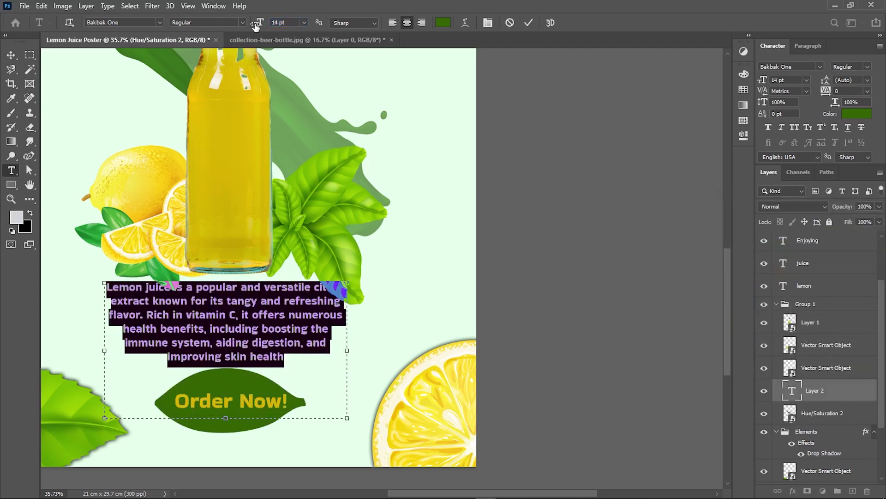
- Widen the paragraph box and place the text just above the Order Now leaf
{"action": "left_click_drag", "start_coordinate": [348, 356], "coordinate": [372, 355]}
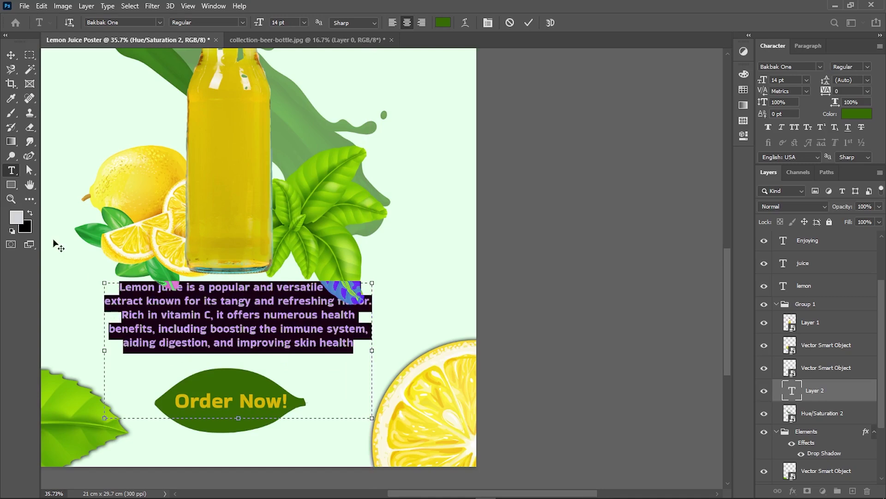
{"action": "left_click", "coordinate": [11, 55]}
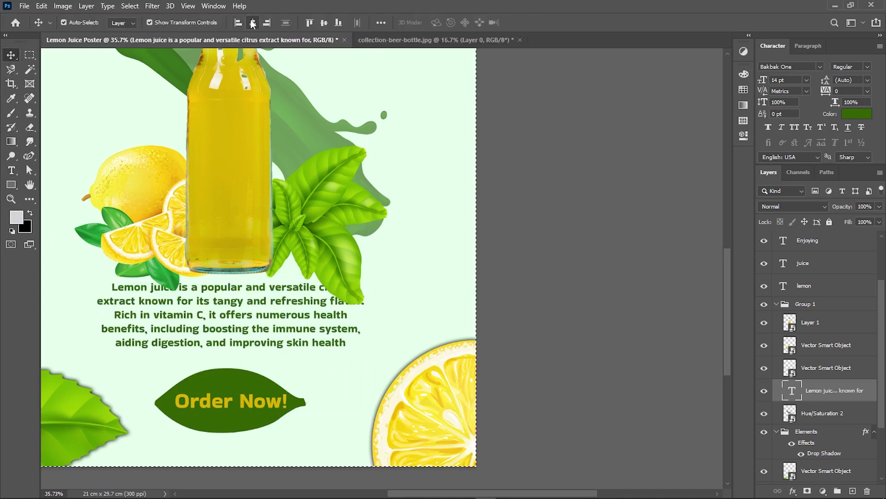
{"action": "left_click_drag", "start_coordinate": [251, 308], "coordinate": [244, 330]}
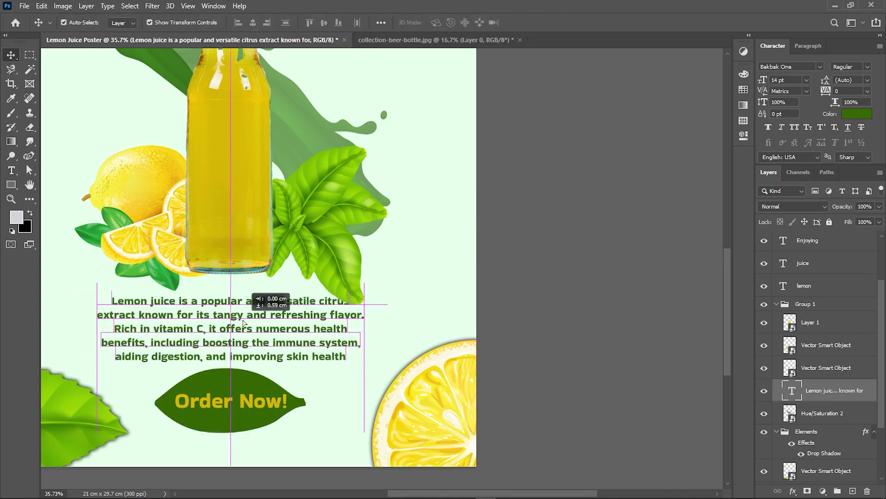
{"action": "left_click", "coordinate": [501, 257]}
{"action": "left_click_drag", "start_coordinate": [501, 257], "coordinate": [527, 337]}
{"action": "scroll", "coordinate": [527, 337], "scroll_direction": "down", "scroll_amount": 5}
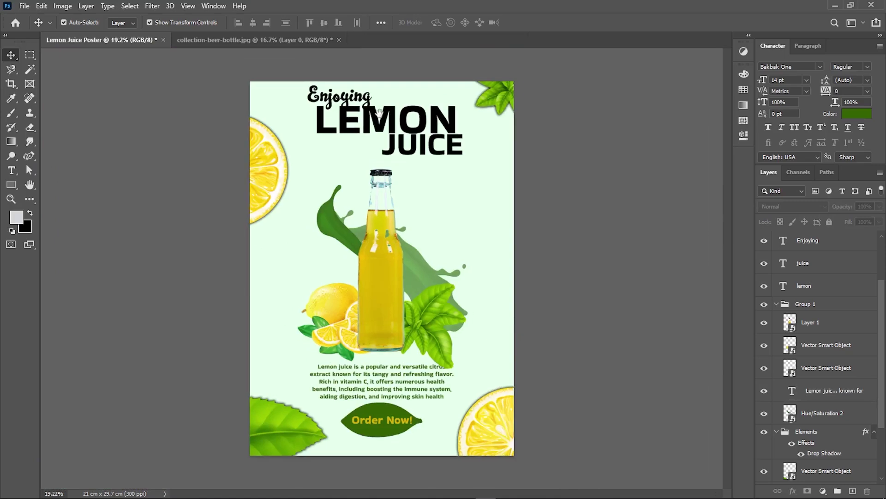
{"action": "scroll", "coordinate": [376, 119], "scroll_direction": "up", "scroll_amount": 5}
- Recolour the LEMON heading with the yellow sampled from the bottle's juice
{"action": "left_click_drag", "start_coordinate": [342, 163], "coordinate": [343, 169]}
{"action": "left_click", "coordinate": [238, 123]}
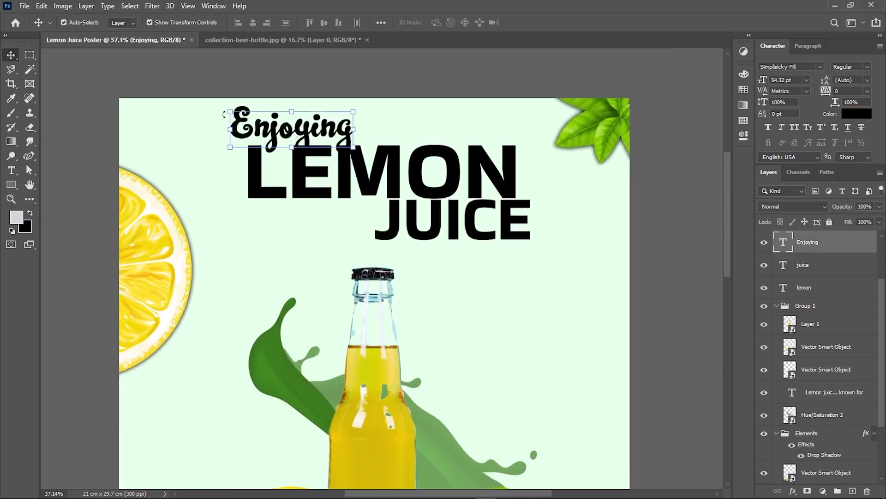
{"action": "left_click", "coordinate": [317, 183]}
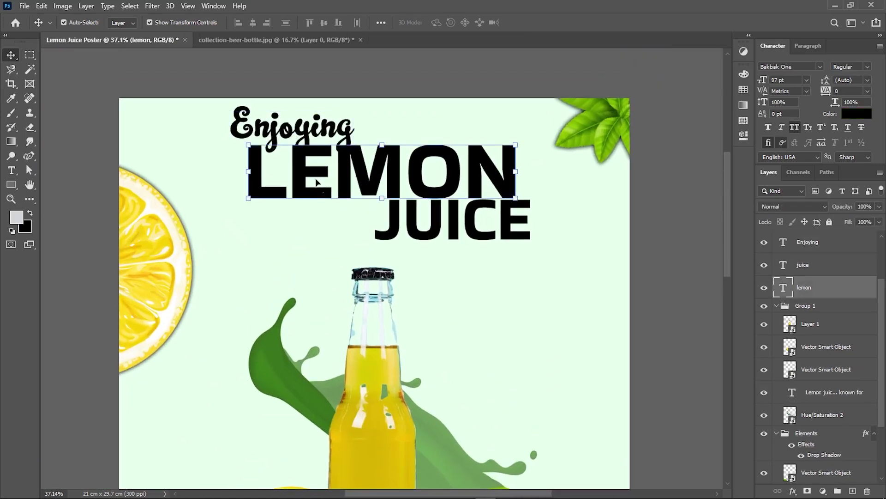
{"action": "left_click", "coordinate": [858, 114]}
{"action": "left_click", "coordinate": [371, 429]}
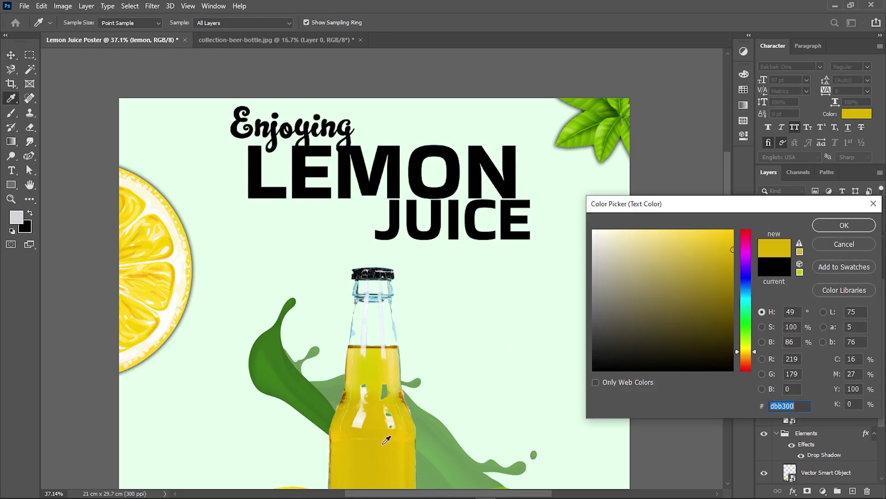
{"action": "left_click", "coordinate": [852, 225]}
- Give LEMON two drop shadows, the second much larger and softer
{"action": "right_click", "coordinate": [829, 287]}
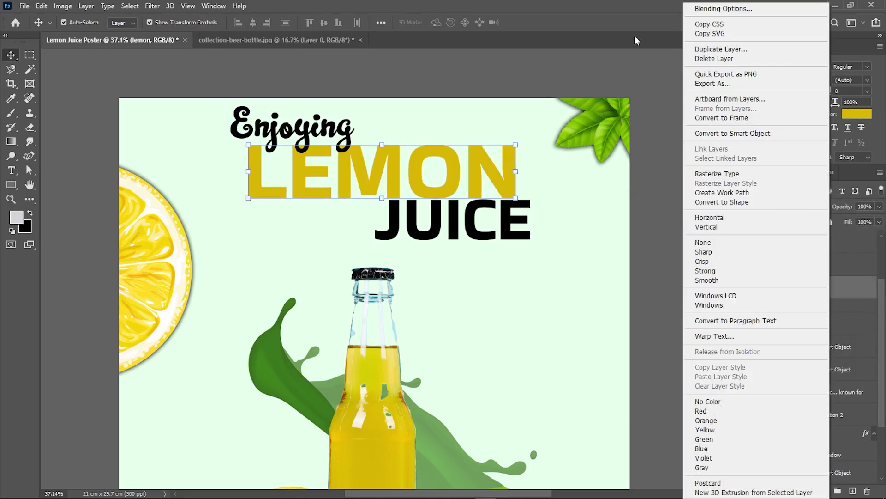
{"action": "left_click", "coordinate": [713, 10]}
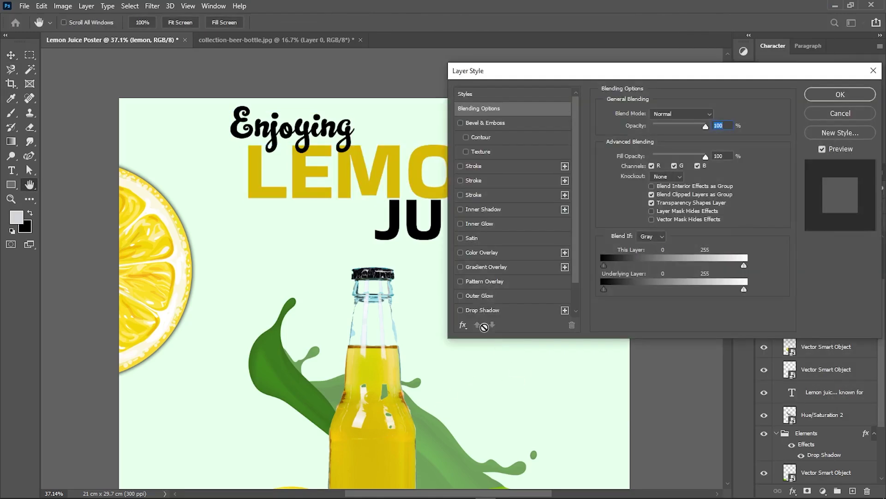
{"action": "left_click", "coordinate": [482, 311]}
{"action": "left_click", "coordinate": [711, 162]}
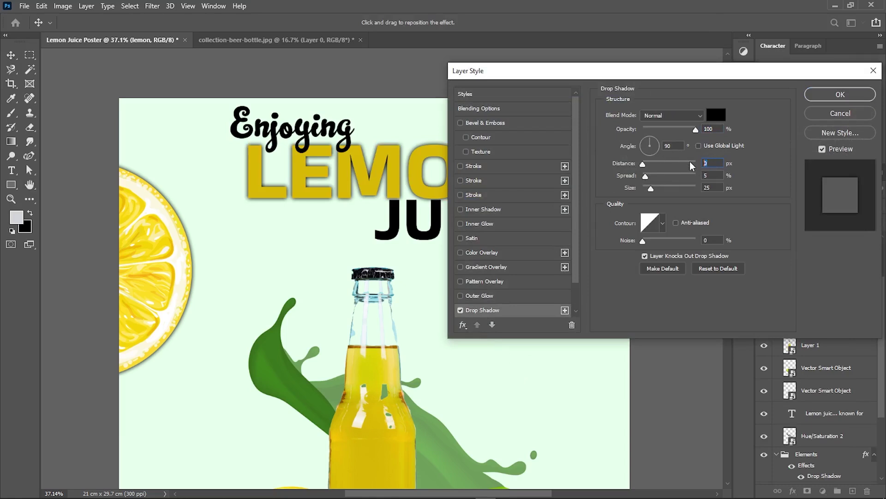
{"action": "type", "text": "5"}
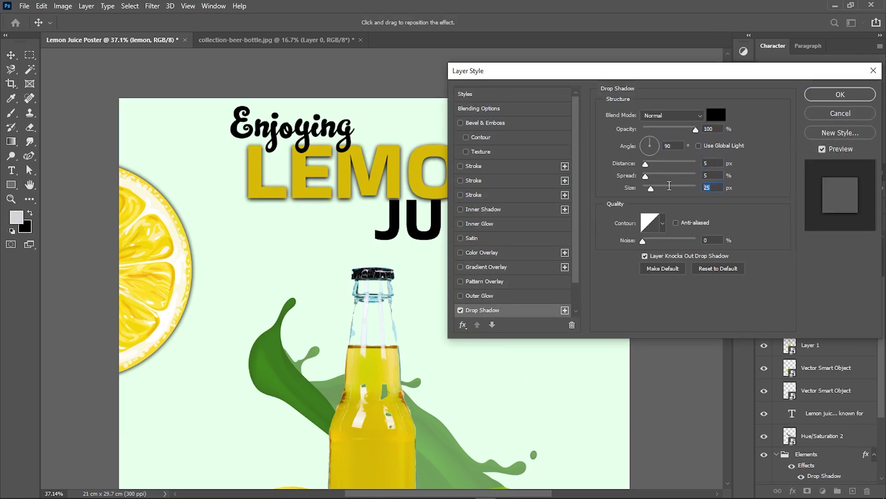
{"action": "type", "text": "00"}
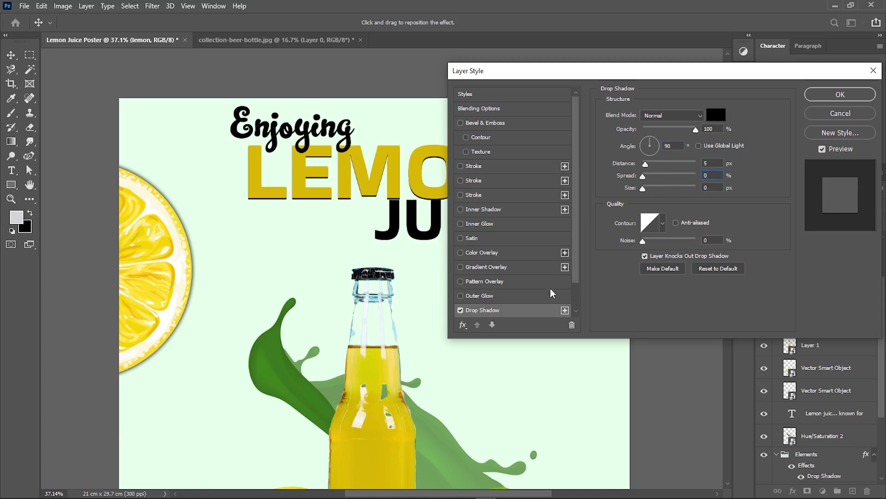
{"action": "left_click", "coordinate": [564, 309]}
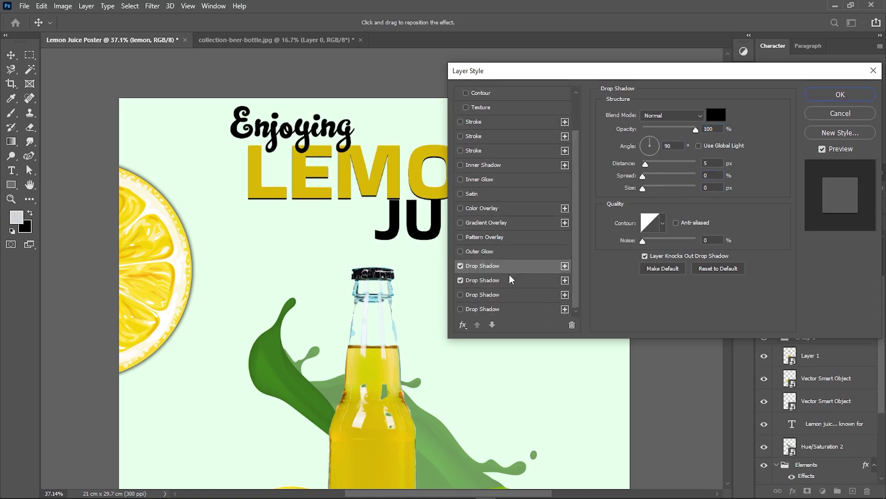
{"action": "left_click", "coordinate": [500, 279]}
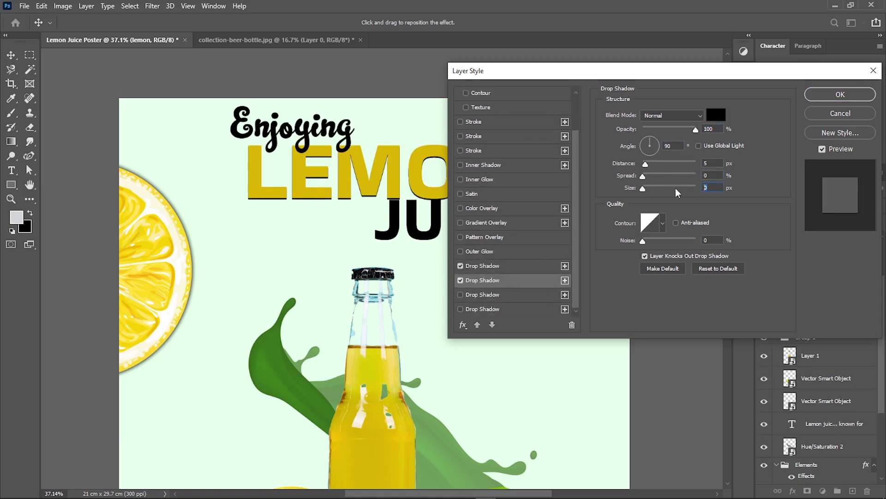
{"action": "type", "text": "1"}
{"action": "left_click_drag", "start_coordinate": [642, 188], "coordinate": [669, 189]}
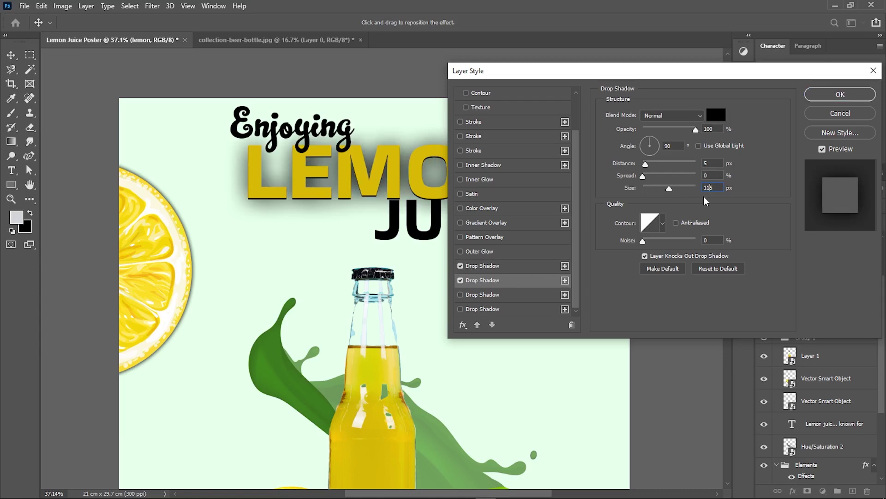
{"action": "key", "text": "BackSpace"}
{"action": "key", "text": "BackSpace"}
{"action": "type", "text": "1"}
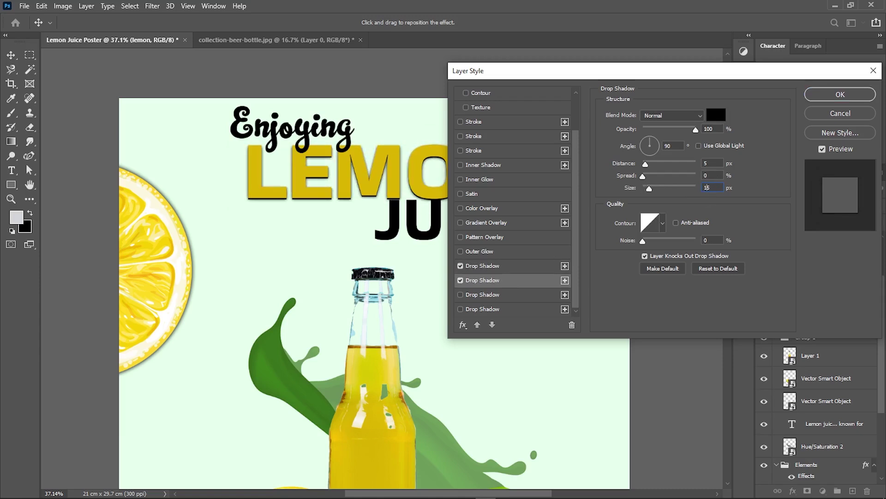
{"action": "type", "text": "15"}
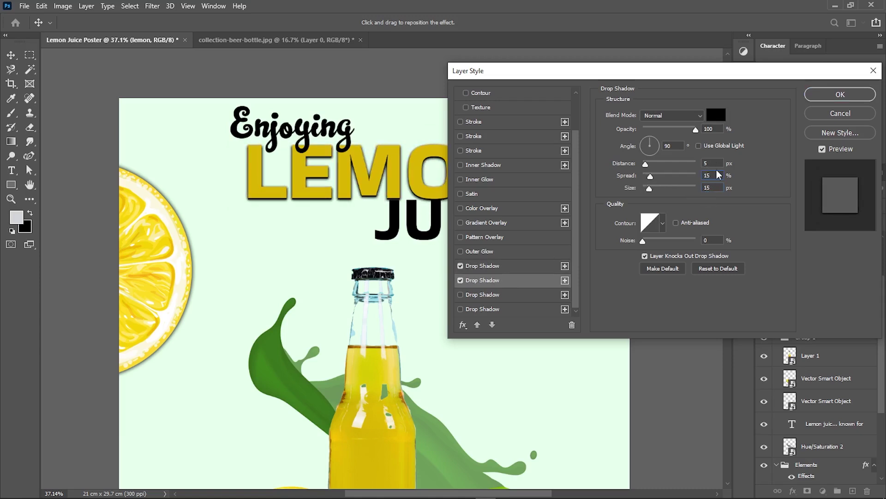
{"action": "type", "text": "0"}
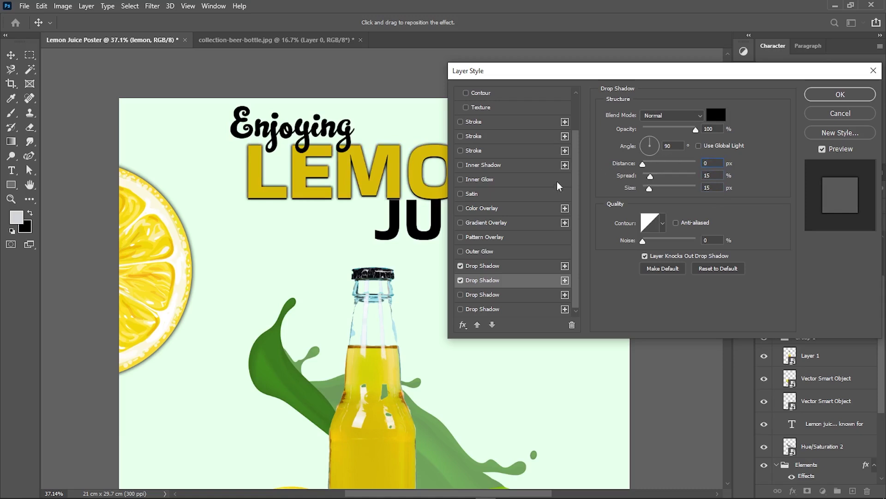
- Add a 2 px black (000000) outline stroke to LEMON and apply the styles
{"action": "left_click", "coordinate": [472, 139]}
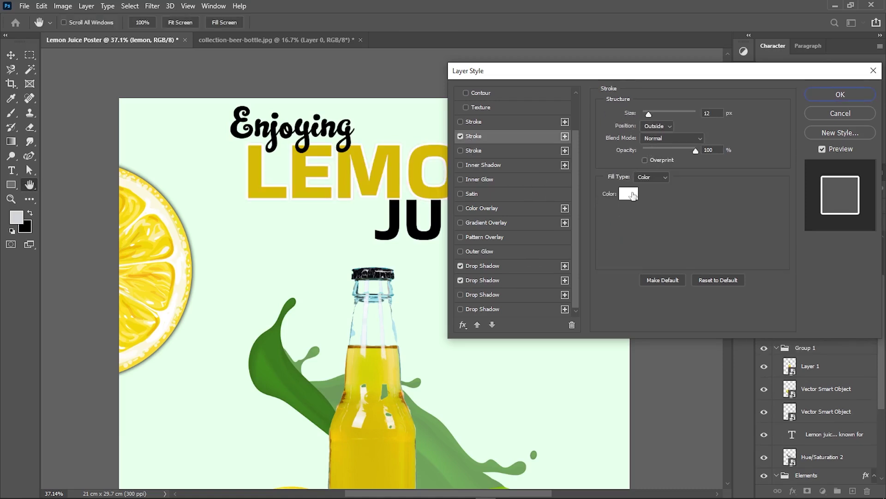
{"action": "left_click", "coordinate": [628, 192]}
{"action": "type", "text": "000000"}
{"action": "key", "text": "Return"}
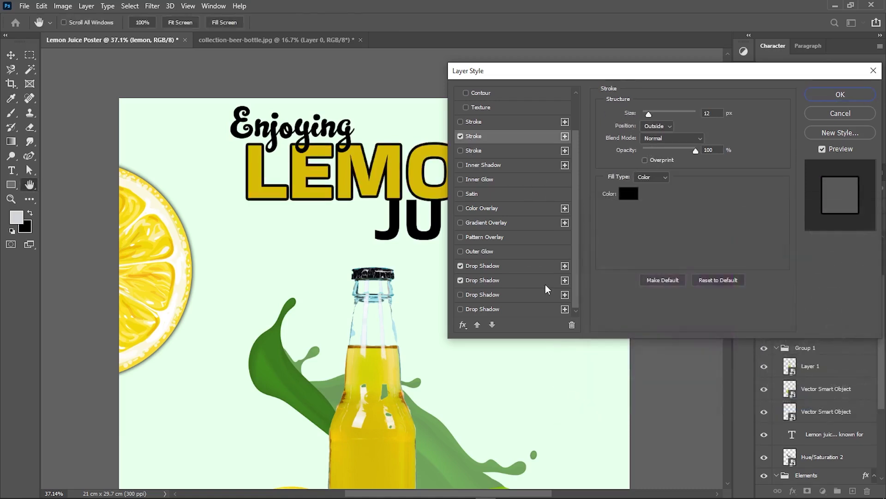
{"action": "double_click", "coordinate": [712, 113]}
{"action": "type", "text": "1"}
{"action": "key", "text": "Up"}
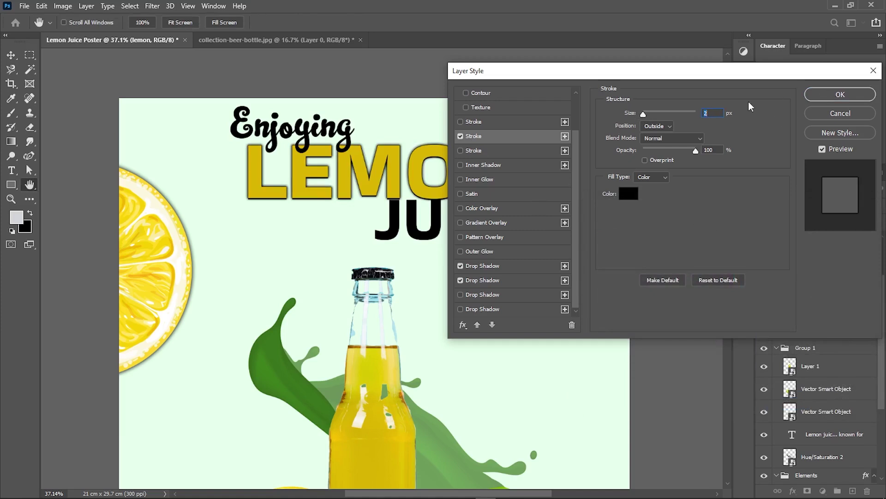
{"action": "left_click", "coordinate": [840, 94]}
{"action": "left_click", "coordinate": [491, 239]}
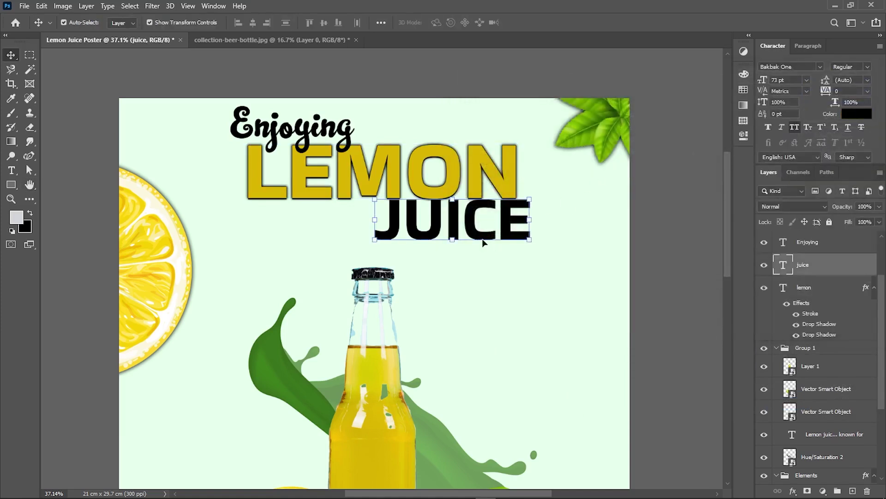
- Copy LEMON's effects onto JUICE, recolour it deep green 205e00, and hide its stroke
{"action": "left_click_drag", "start_coordinate": [807, 307], "coordinate": [807, 271]}
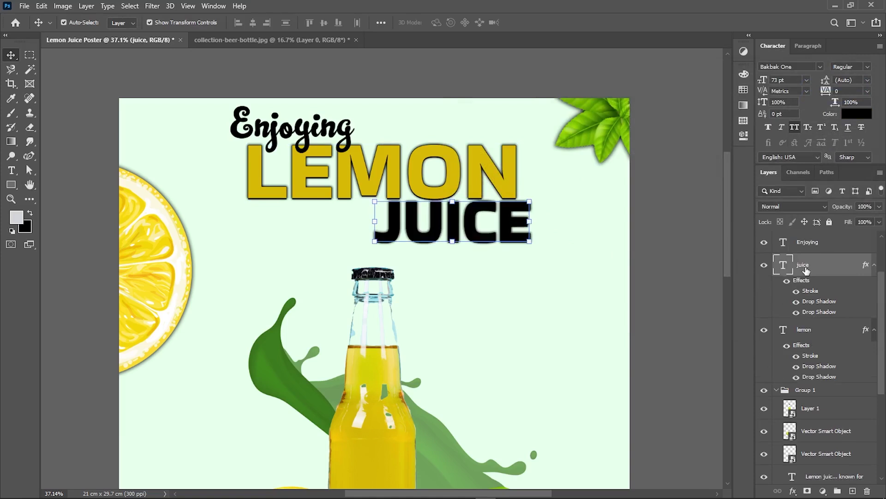
{"action": "left_click", "coordinate": [856, 114]}
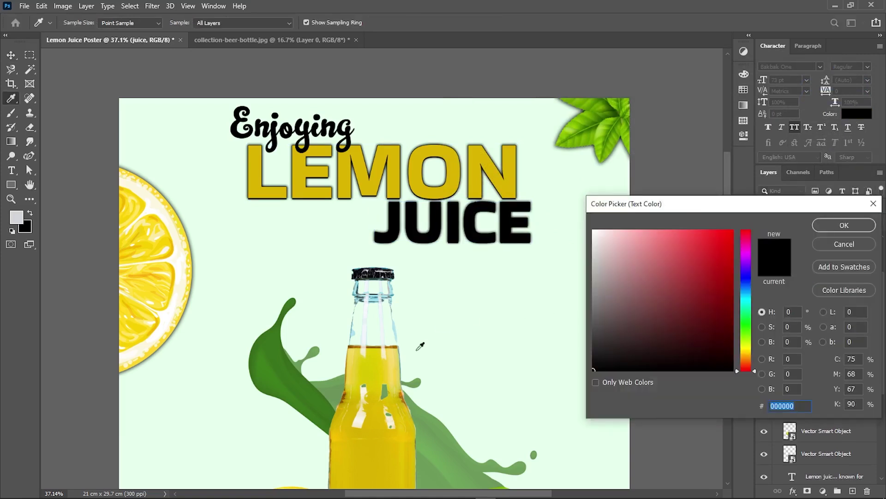
{"action": "left_click", "coordinate": [419, 435]}
{"action": "left_click", "coordinate": [446, 436]}
{"action": "left_click", "coordinate": [299, 397]}
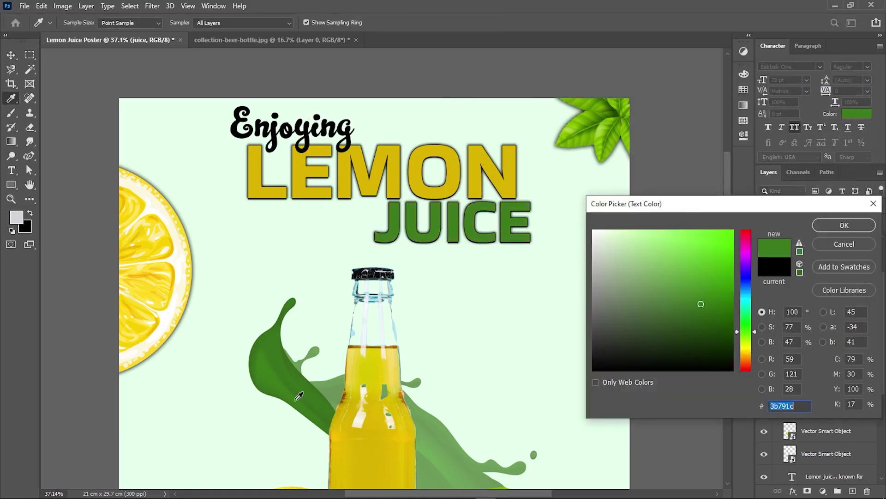
{"action": "left_click", "coordinate": [733, 325]}
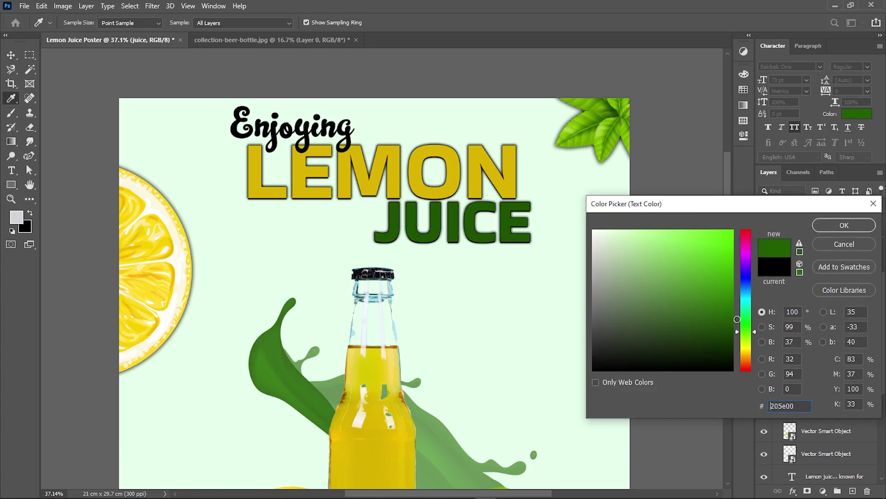
{"action": "key", "text": "Return"}
{"action": "left_click", "coordinate": [796, 291]}
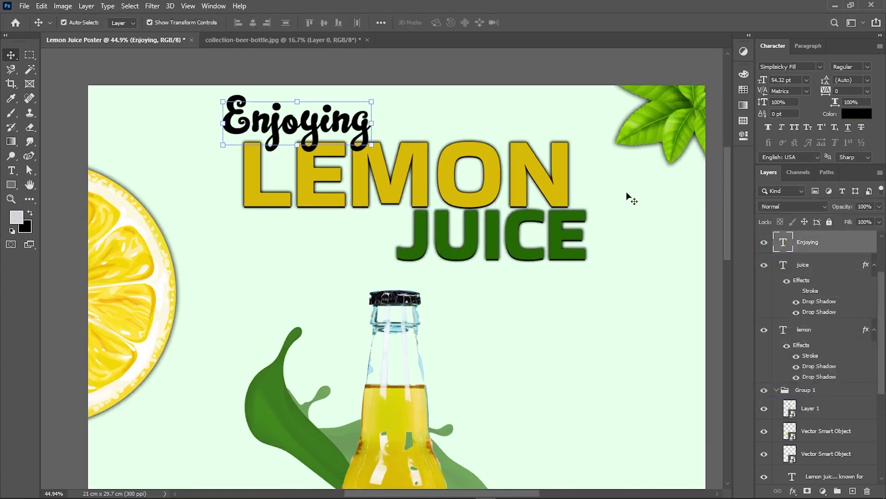
- Add a white Color Overlay at 100% opacity to the Enjoying heading
{"action": "right_click", "coordinate": [826, 246]}
{"action": "left_click", "coordinate": [706, 9]}
{"action": "left_click", "coordinate": [507, 253]}
{"action": "left_click", "coordinate": [716, 115]}
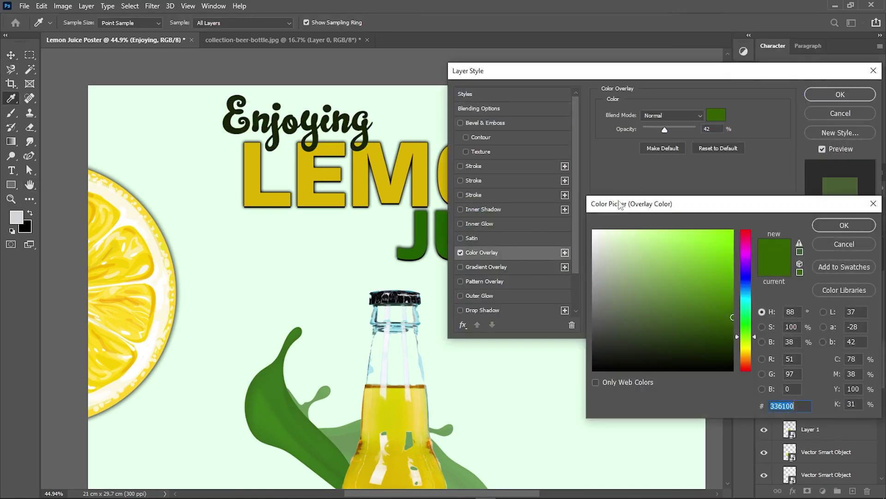
{"action": "left_click", "coordinate": [592, 230]}
{"action": "key", "text": "Return"}
{"action": "left_click_drag", "start_coordinate": [669, 128], "coordinate": [697, 129]}
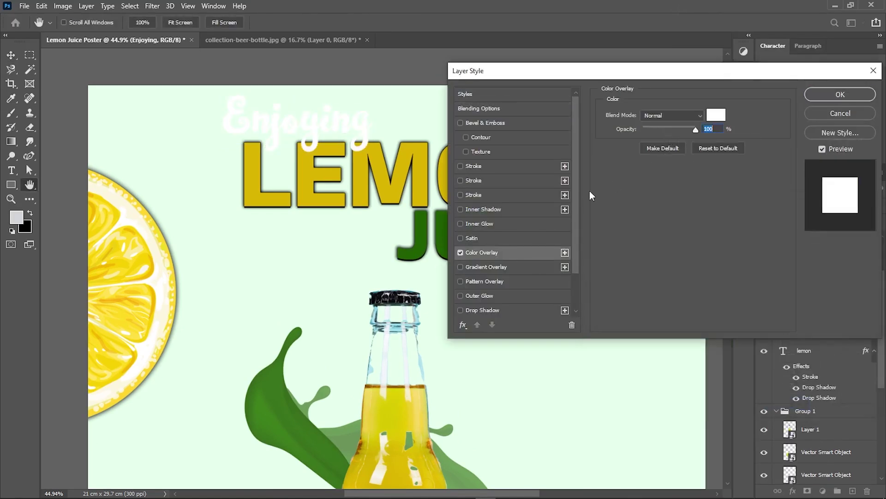
- Enable a second drop shadow on Enjoying with Spread 5
{"action": "left_click", "coordinate": [504, 310]}
{"action": "scroll", "coordinate": [489, 286], "scroll_direction": "down", "scroll_amount": 1}
{"action": "left_click", "coordinate": [485, 280]}
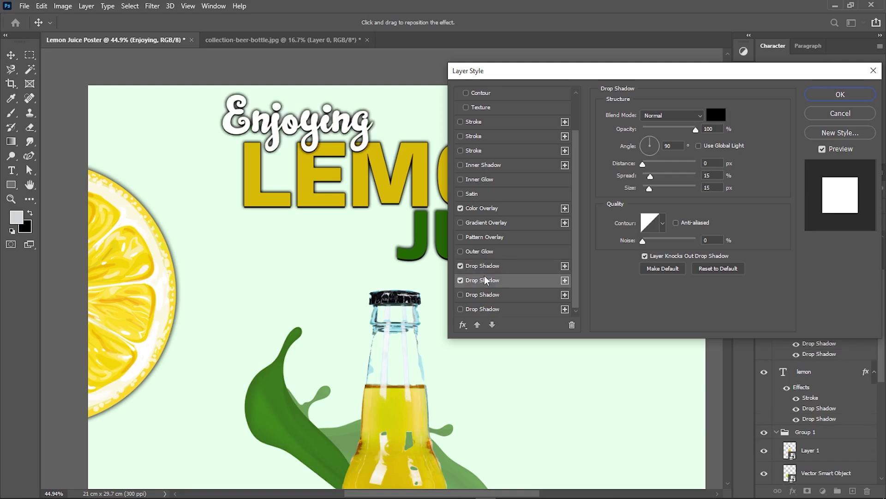
{"action": "double_click", "coordinate": [709, 173]}
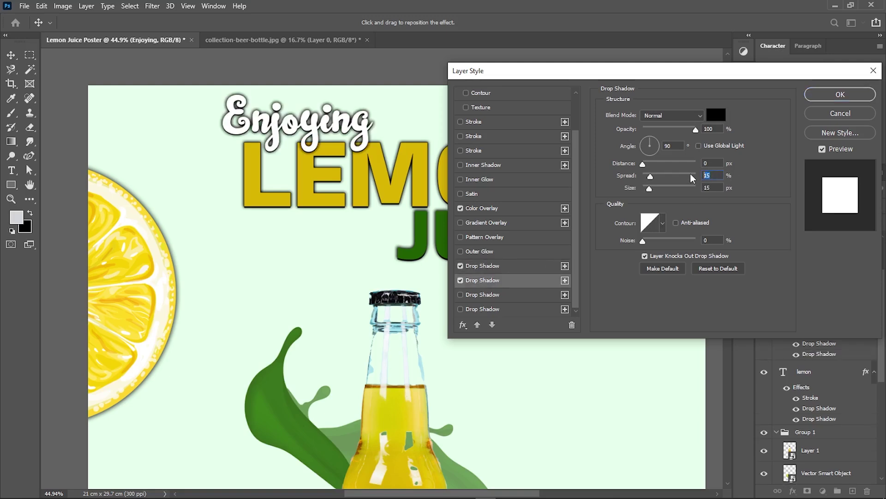
{"action": "type", "text": "5"}
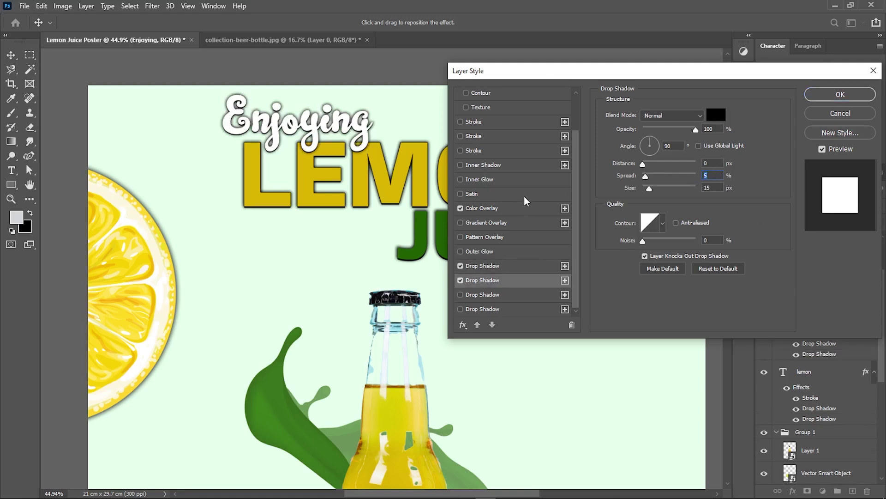
- Try other overlay hues, then settle back on white ffffff
{"action": "left_click", "coordinate": [501, 208]}
{"action": "left_click", "coordinate": [717, 115]}
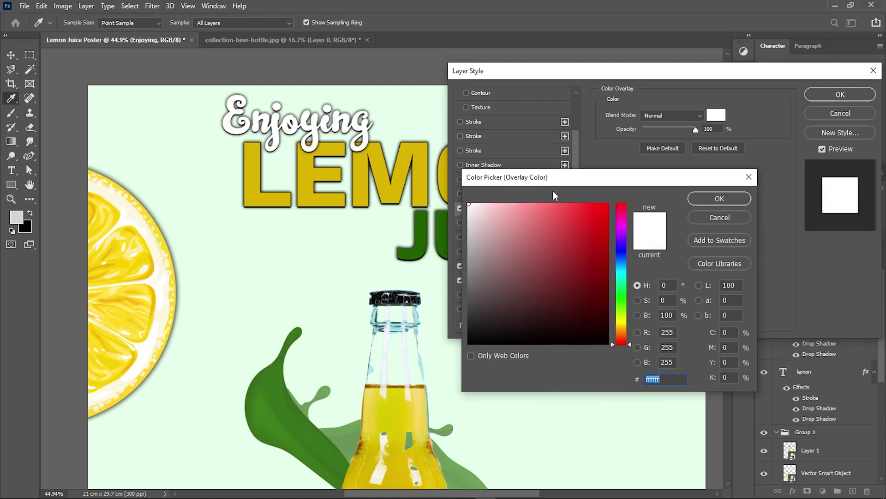
{"action": "left_click", "coordinate": [608, 206]}
{"action": "mouse_move", "coordinate": [621, 250]}
{"action": "left_mouse_down"}
{"action": "mouse_move", "coordinate": [626, 307]}
{"action": "mouse_move", "coordinate": [624, 297]}
{"action": "left_mouse_up"}
{"action": "left_click", "coordinate": [605, 253]}
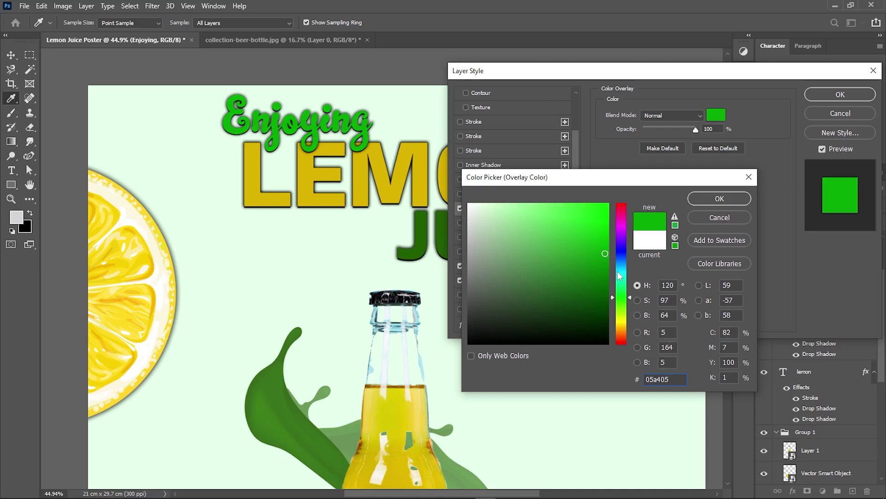
{"action": "left_click_drag", "start_coordinate": [469, 205], "coordinate": [469, 315]}
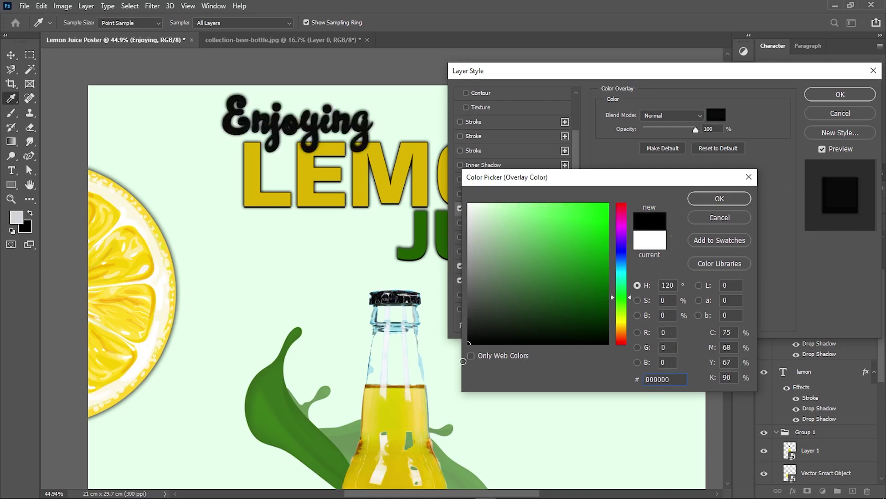
{"action": "type", "text": "ffffff"}
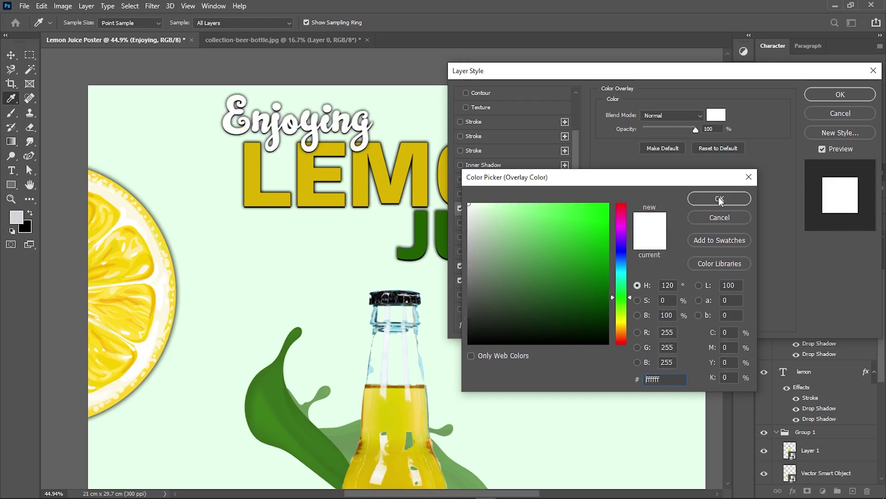
{"action": "left_click", "coordinate": [720, 199]}
- Apply the Enjoying styles and toggle its effects off and on to compare
{"action": "left_click", "coordinate": [833, 95]}
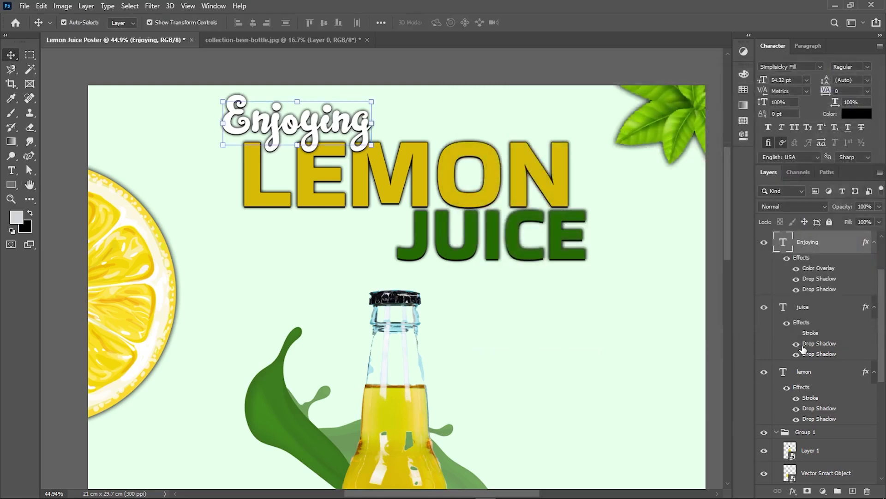
{"action": "left_click", "coordinate": [796, 268]}
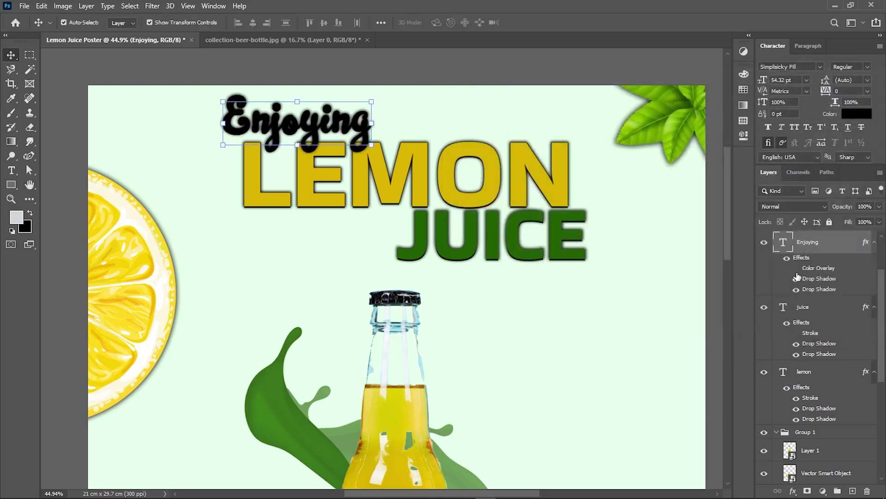
{"action": "left_click", "coordinate": [797, 268]}
{"action": "left_click", "coordinate": [786, 259]}
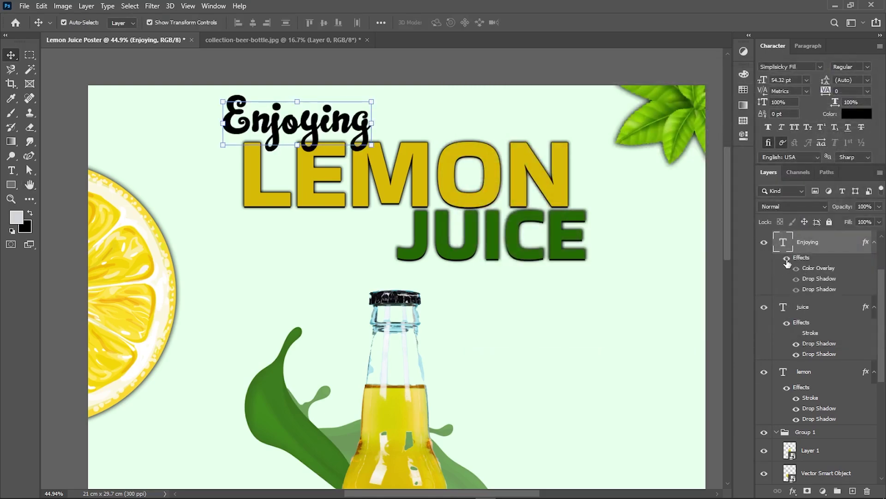
{"action": "left_click", "coordinate": [787, 258]}
{"action": "left_click", "coordinate": [573, 272]}
{"action": "scroll", "coordinate": [573, 272], "scroll_direction": "down", "scroll_amount": 2}
{"action": "scroll", "coordinate": [450, 143], "scroll_direction": "down", "scroll_amount": 5}
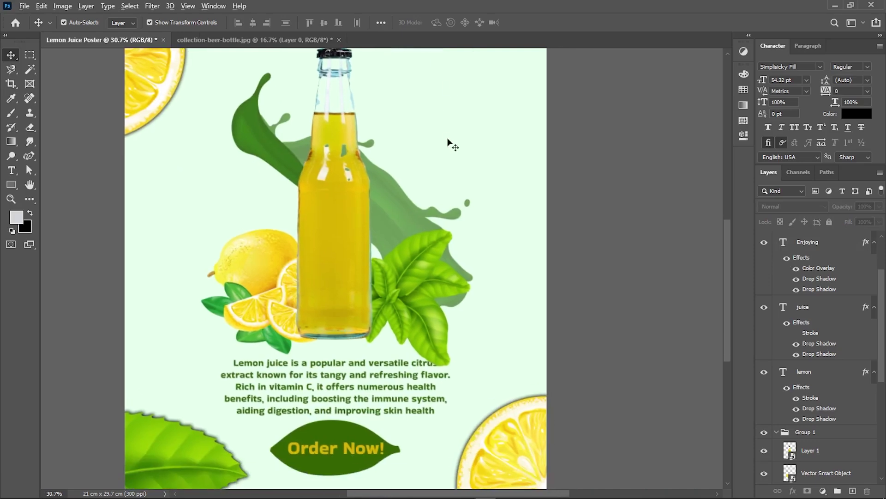
{"action": "scroll", "coordinate": [545, 145], "scroll_direction": "down", "scroll_amount": 1}
{"action": "scroll", "coordinate": [527, 234], "scroll_direction": "up", "scroll_amount": 2}
{"action": "scroll", "coordinate": [519, 239], "scroll_direction": "down", "scroll_amount": 1}
{"action": "scroll", "coordinate": [513, 251], "scroll_direction": "up", "scroll_amount": 1}
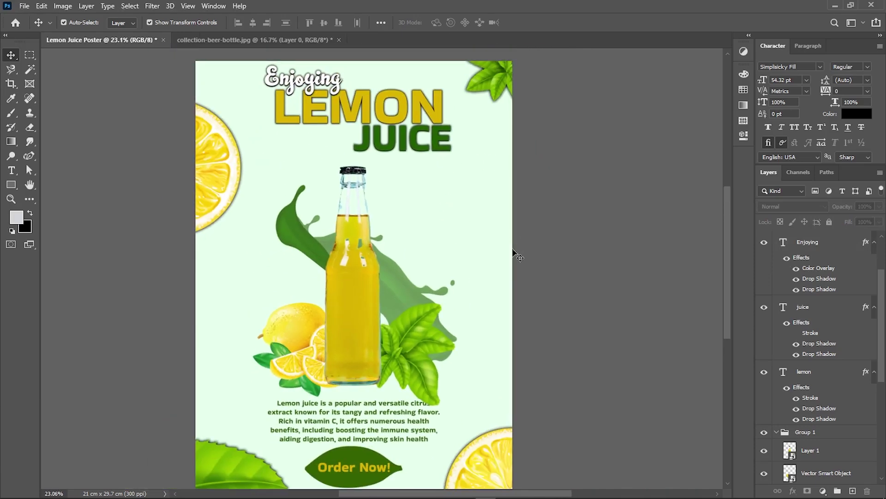
{"action": "scroll", "coordinate": [516, 254], "scroll_direction": "down", "scroll_amount": 1}
- Group the three title layers into Group 2 and centre it horizontally
{"action": "left_click_drag", "start_coordinate": [296, 70], "coordinate": [466, 159]}
{"action": "key", "text": "ctrl+g"}
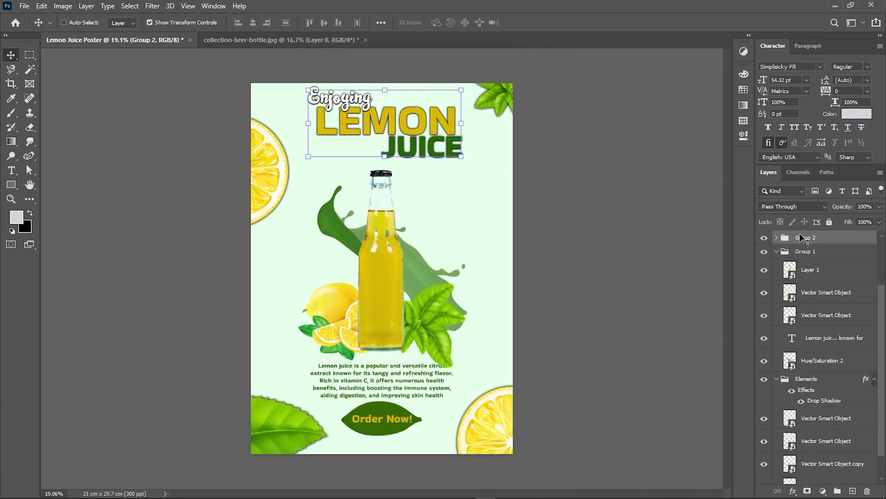
{"action": "left_click", "coordinate": [253, 22]}
{"action": "left_click", "coordinate": [222, 289], "text": "ctrl"}
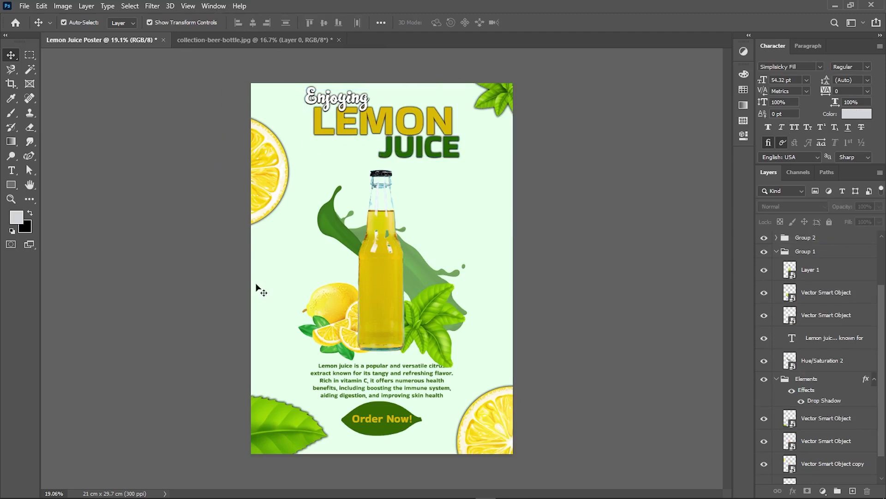
- Group the bottle and lemon artwork into Group 3 and centre the leaves on the canvas
{"action": "left_click_drag", "start_coordinate": [212, 253], "coordinate": [467, 352]}
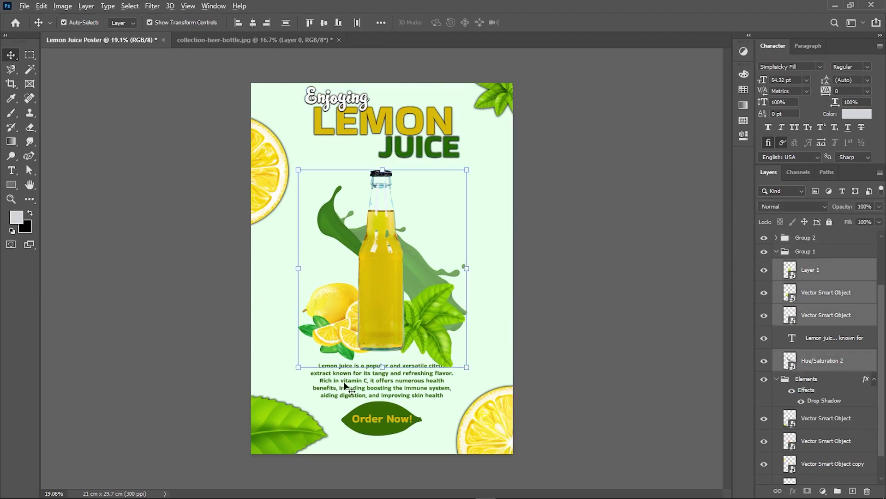
{"action": "scroll", "coordinate": [361, 351], "scroll_direction": "up", "scroll_amount": 3}
{"action": "scroll", "coordinate": [366, 320], "scroll_direction": "up", "scroll_amount": 2}
{"action": "key", "text": "ctrl+g"}
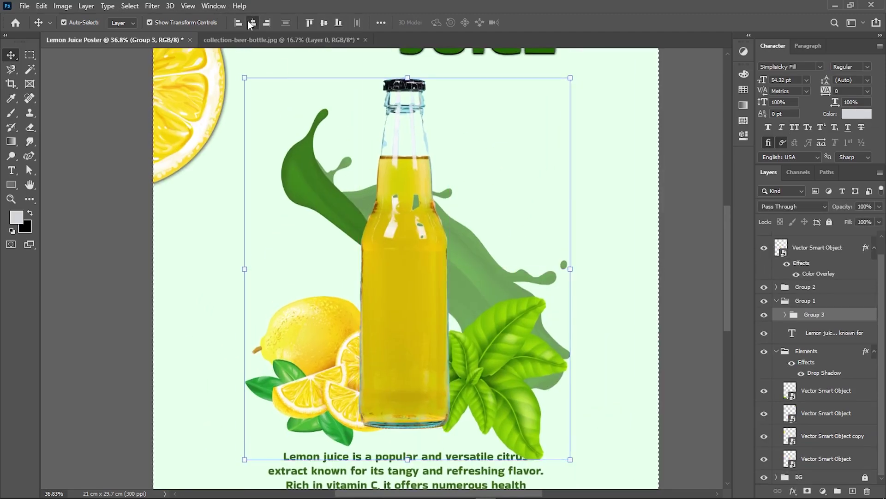
{"action": "scroll", "coordinate": [348, 257], "scroll_direction": "down", "scroll_amount": 5}
{"action": "left_click", "coordinate": [293, 191]}
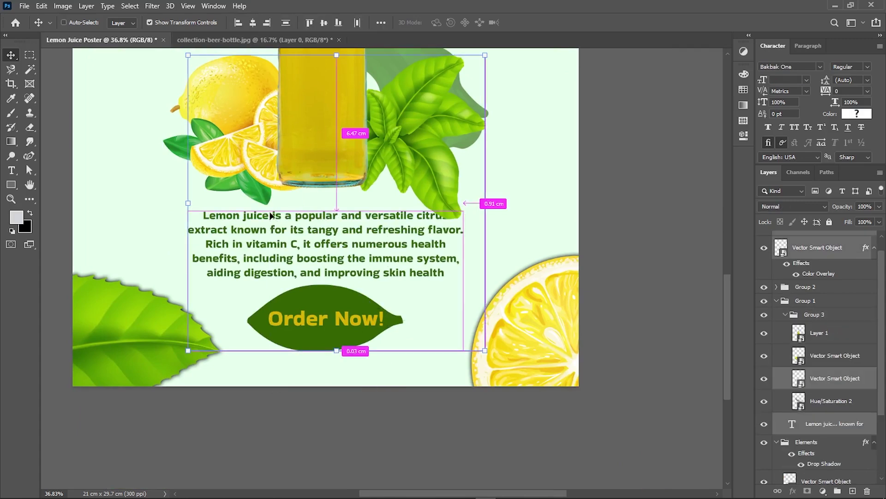
{"action": "key", "text": "ctrl+a"}
{"action": "left_click", "coordinate": [252, 24]}
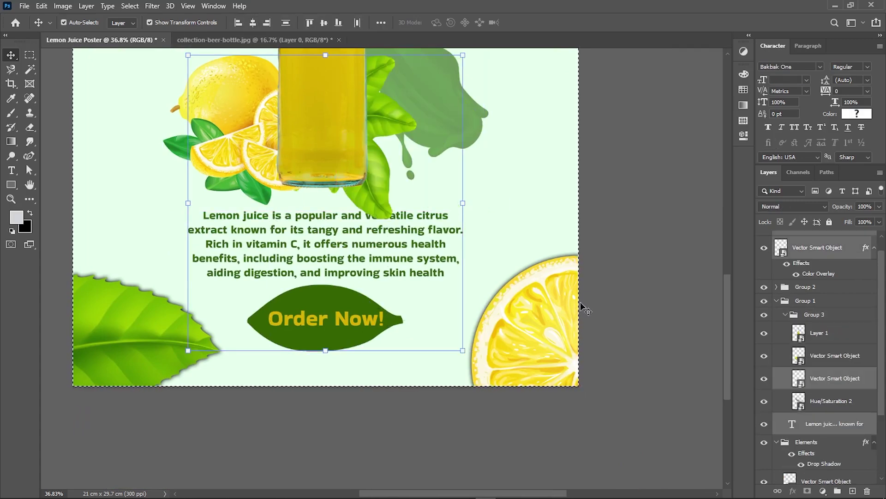
- Inspect the layout around the Order Now! button and fit the whole poster on screen
{"action": "scroll", "coordinate": [584, 308], "scroll_direction": "up", "scroll_amount": 3}
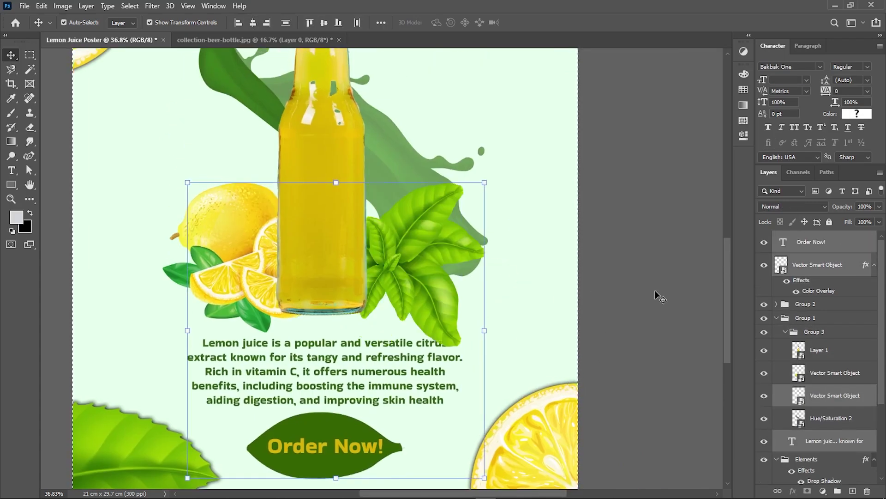
{"action": "scroll", "coordinate": [451, 254], "scroll_direction": "down", "scroll_amount": 3}
{"action": "scroll", "coordinate": [325, 277], "scroll_direction": "down", "scroll_amount": 5}
{"action": "left_click_drag", "start_coordinate": [325, 284], "coordinate": [217, 131]}
{"action": "scroll", "coordinate": [299, 223], "scroll_direction": "up", "scroll_amount": 1}
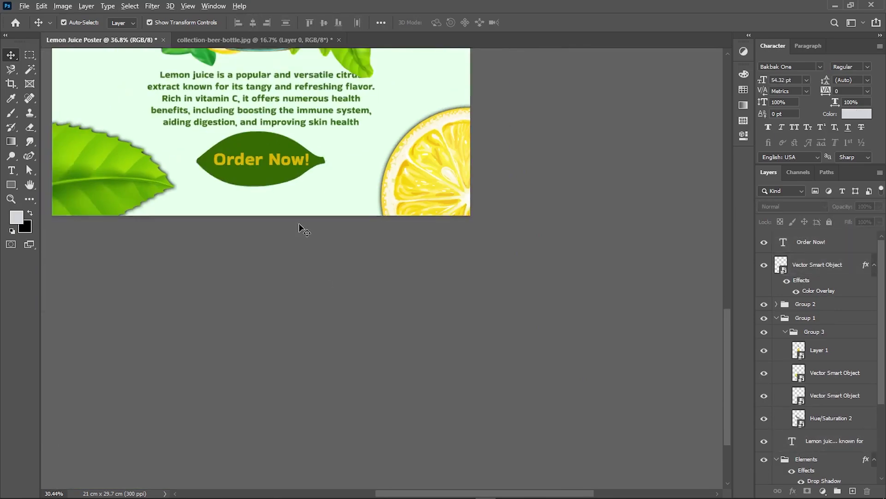
{"action": "scroll", "coordinate": [298, 223], "scroll_direction": "down", "scroll_amount": 3}
{"action": "scroll", "coordinate": [295, 277], "scroll_direction": "up", "scroll_amount": 3}
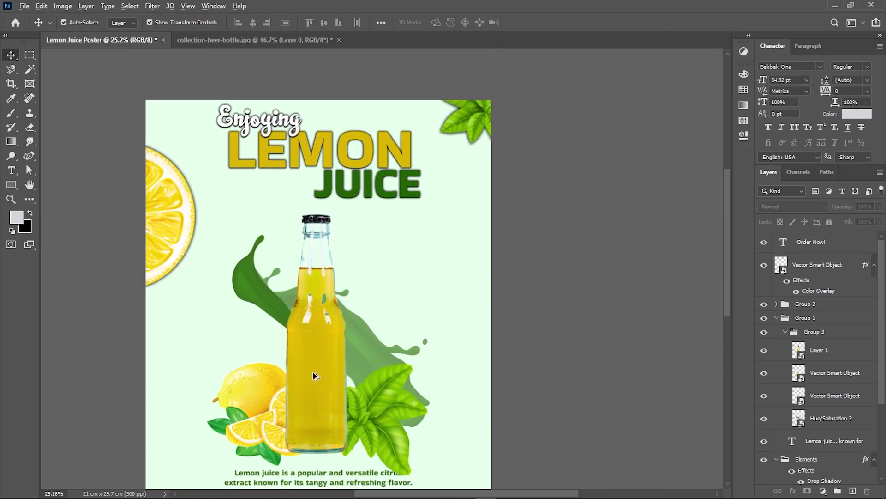
{"action": "scroll", "coordinate": [311, 374], "scroll_direction": "up", "scroll_amount": 3}
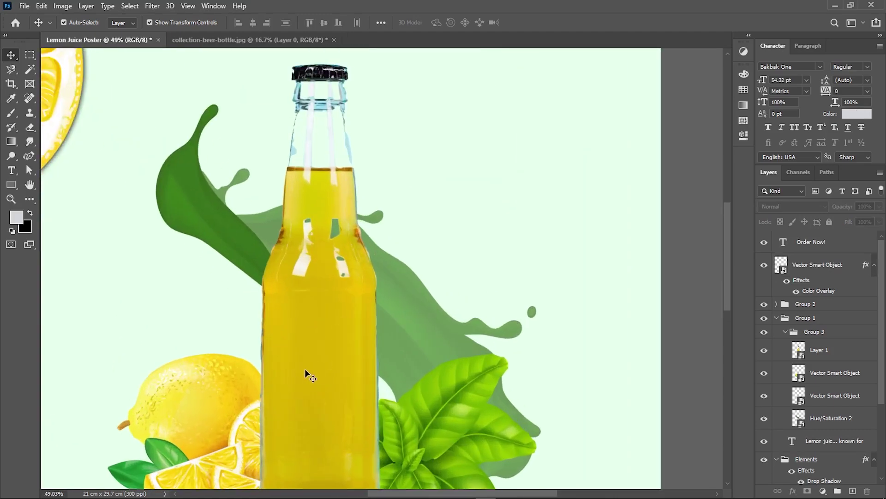
{"action": "key", "text": "ctrl+0"}
{"action": "scroll", "coordinate": [865, 477], "scroll_direction": "down", "scroll_amount": 3}
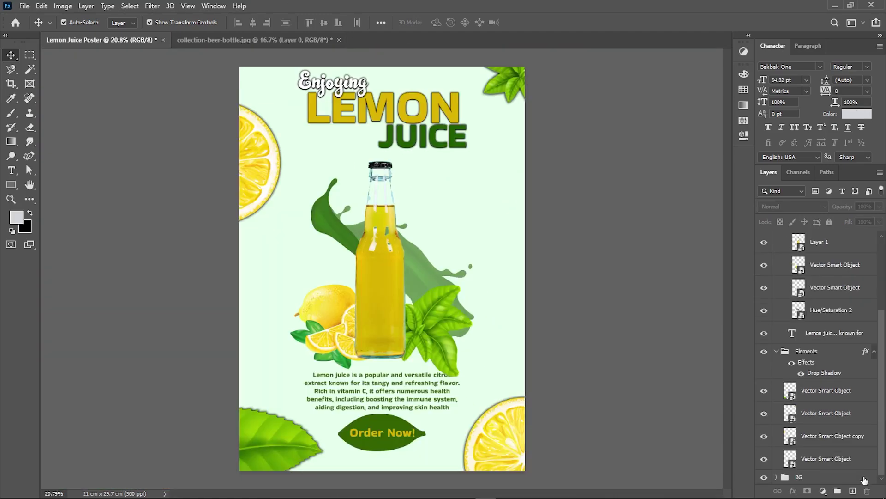
- Add a noise-pattern Texture effect to the BG background group
{"action": "double_click", "coordinate": [865, 478]}
{"action": "left_click", "coordinate": [466, 153]}
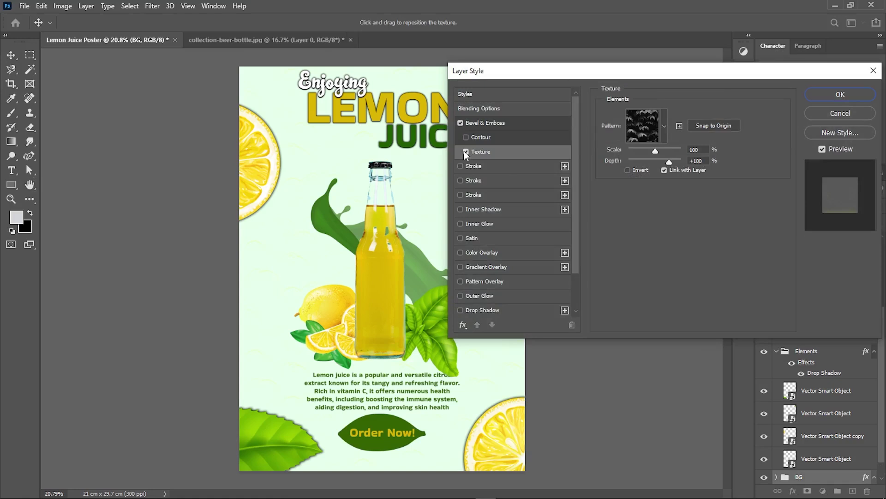
{"action": "left_click", "coordinate": [664, 126]}
{"action": "left_click", "coordinate": [601, 175]}
{"action": "double_click", "coordinate": [636, 191]}
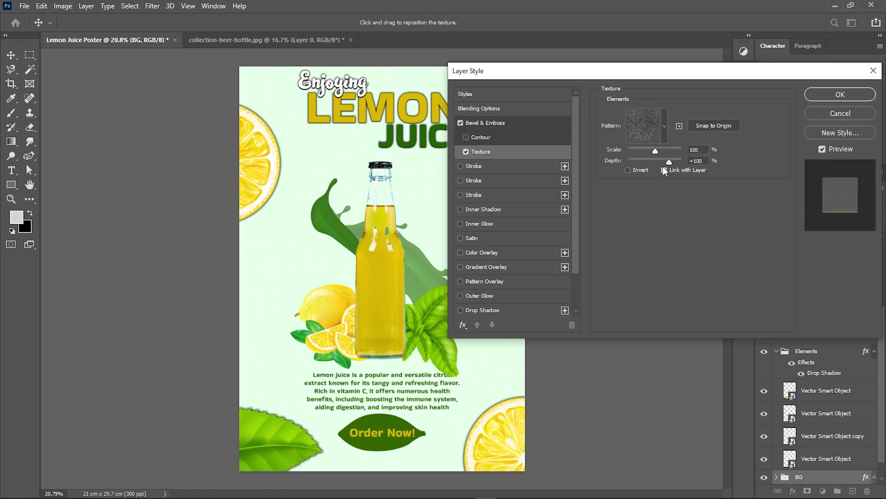
{"action": "left_click_drag", "start_coordinate": [679, 161], "coordinate": [675, 164]}
- Set the emboss shadow to dark green 104301 and the highlight to bottle yellow
{"action": "left_click", "coordinate": [486, 123]}
{"action": "left_click", "coordinate": [721, 290]}
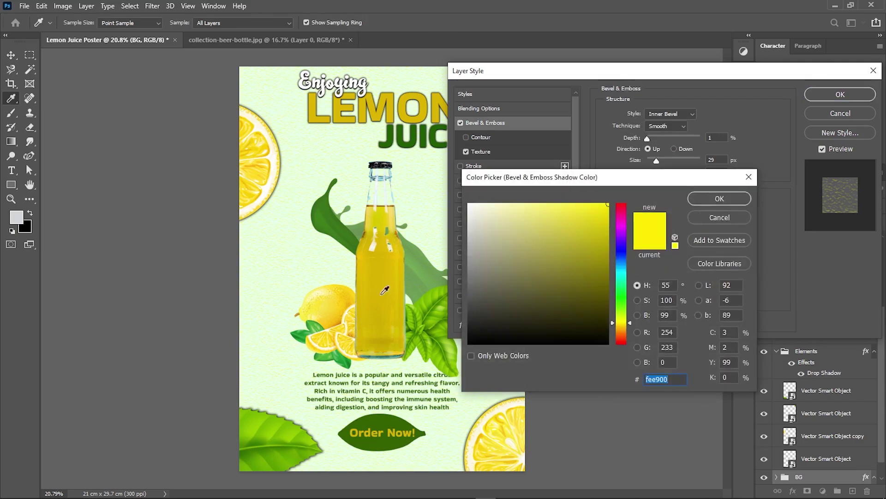
{"action": "type", "text": "104301"}
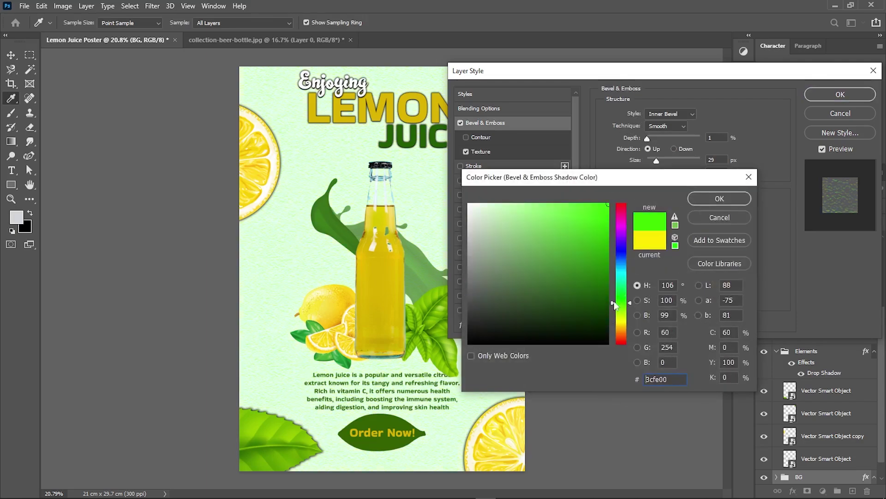
{"action": "left_click", "coordinate": [709, 198]}
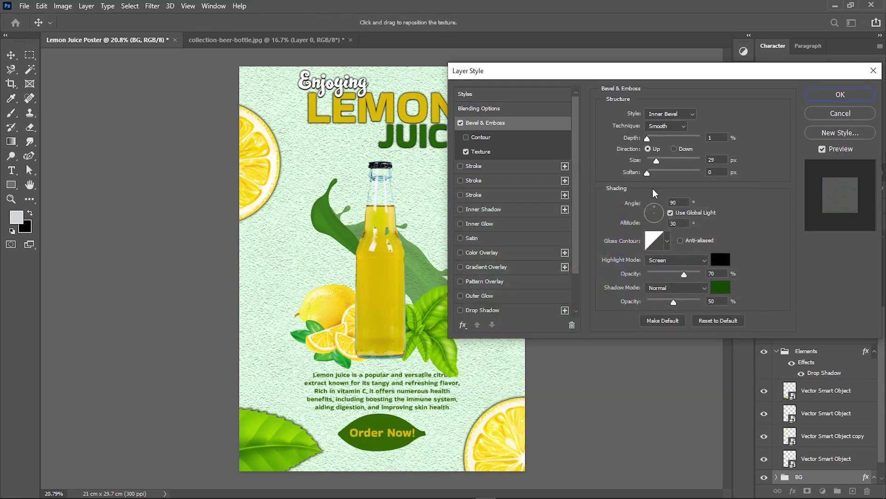
{"action": "left_click", "coordinate": [720, 261]}
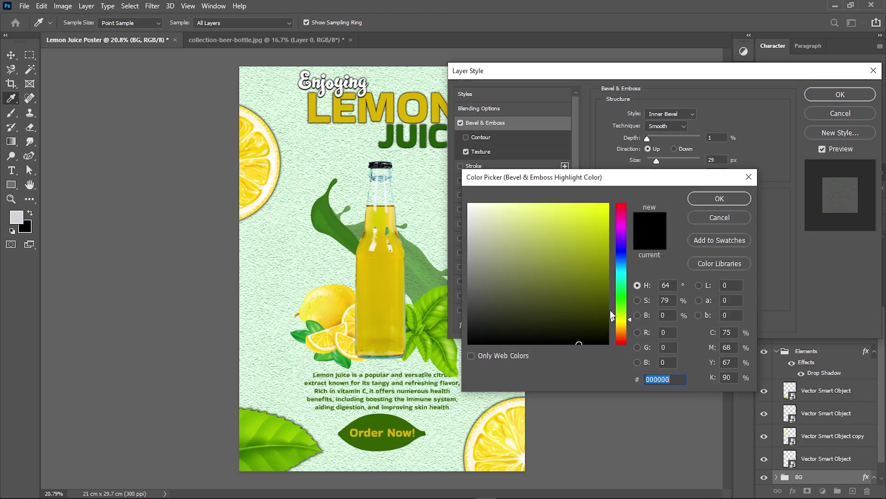
{"action": "left_click", "coordinate": [401, 278]}
{"action": "left_click", "coordinate": [698, 203]}
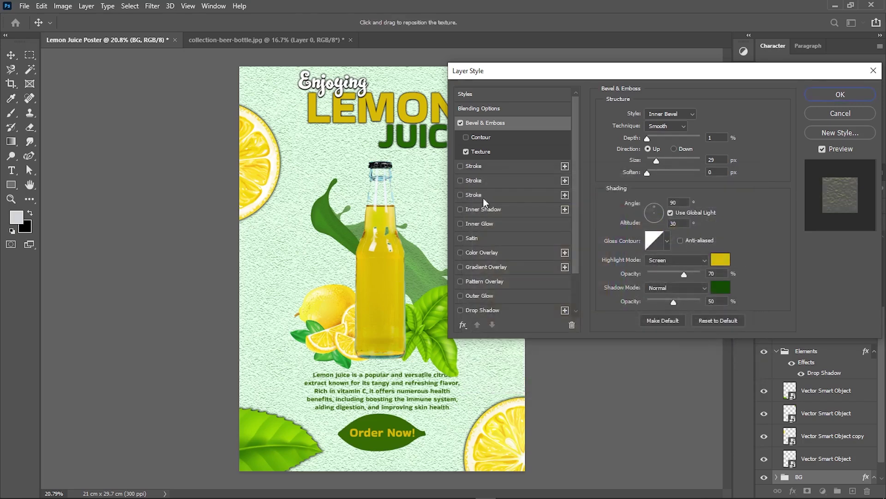
- Set the texture depth to +25 and scale to 25
{"action": "left_click", "coordinate": [487, 156]}
{"action": "left_click", "coordinate": [709, 161]}
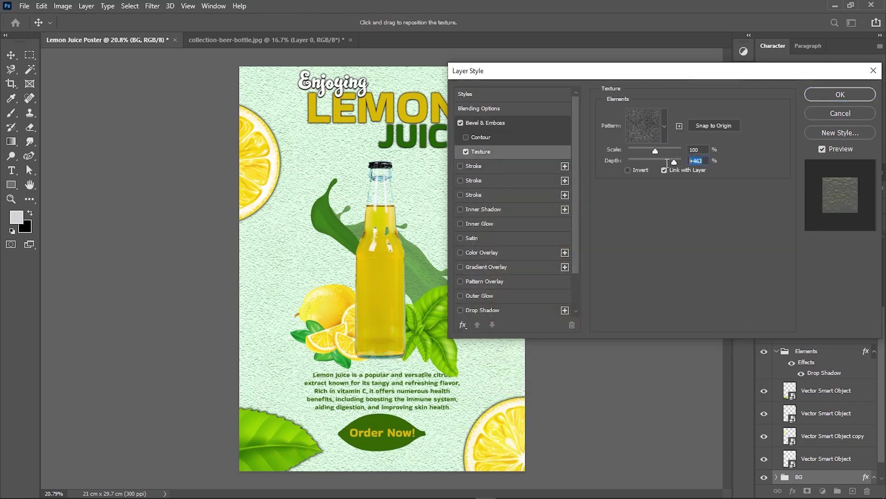
{"action": "type", "text": "5"}
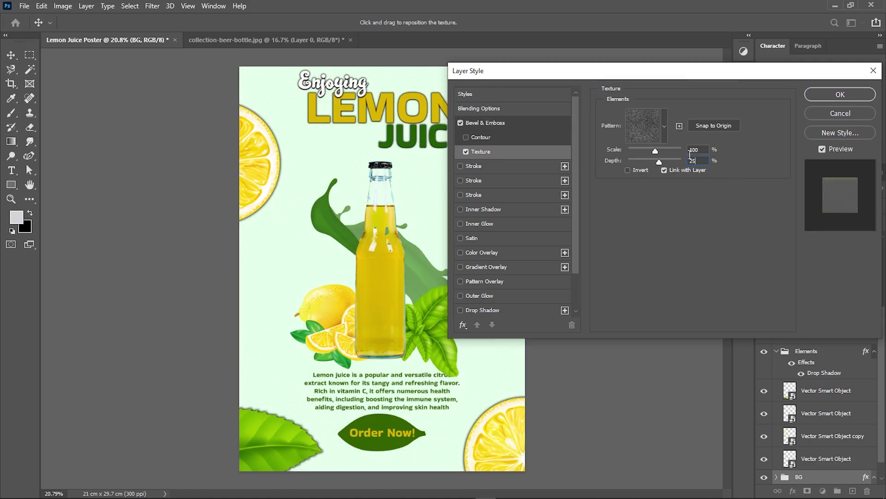
{"action": "left_click", "coordinate": [692, 151]}
- Apply the background texture, zoom to inspect, and select the top Order Now! layer
{"action": "key", "text": "Return"}
{"action": "scroll", "coordinate": [525, 271], "scroll_direction": "up", "scroll_amount": 3}
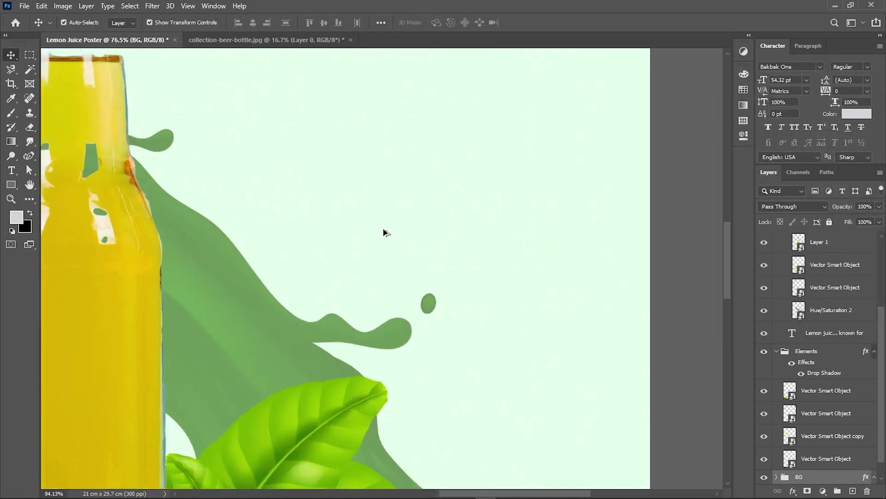
{"action": "scroll", "coordinate": [522, 264], "scroll_direction": "down", "scroll_amount": 2}
{"action": "scroll", "coordinate": [522, 264], "scroll_direction": "down", "scroll_amount": 2}
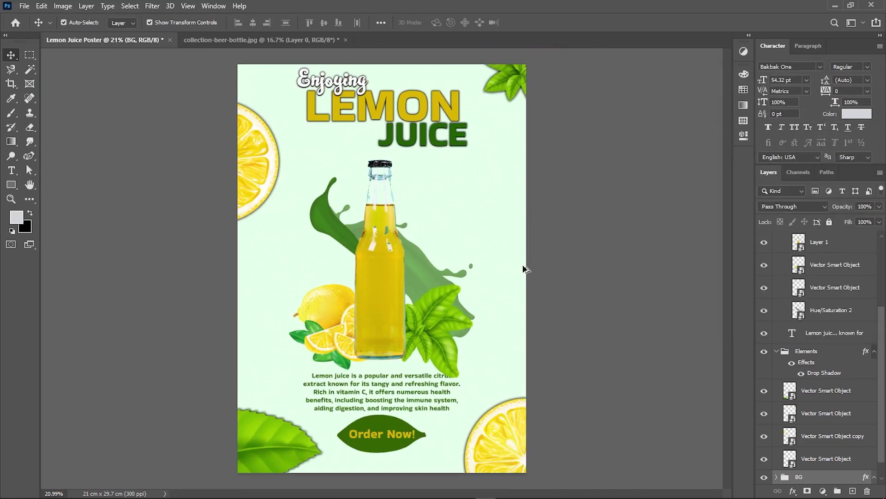
{"action": "left_click", "coordinate": [618, 236]}
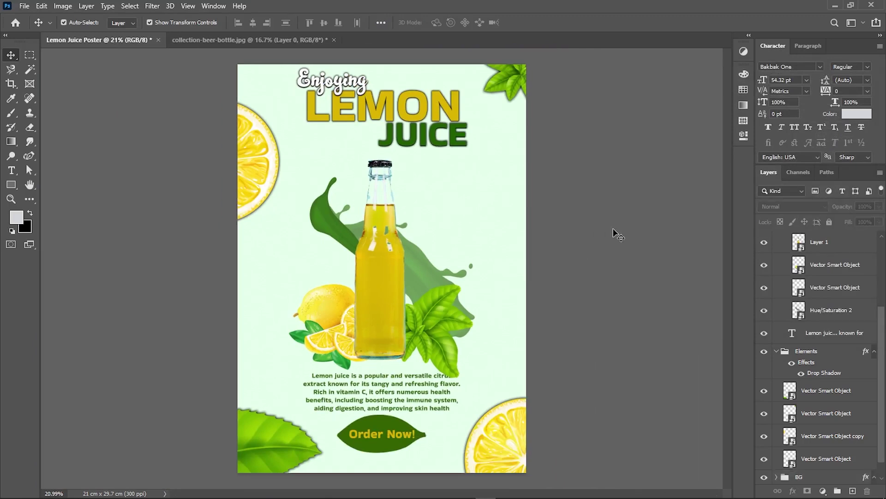
{"action": "scroll", "coordinate": [822, 323], "scroll_direction": "up", "scroll_amount": 3}
{"action": "scroll", "coordinate": [821, 323], "scroll_direction": "up", "scroll_amount": 2}
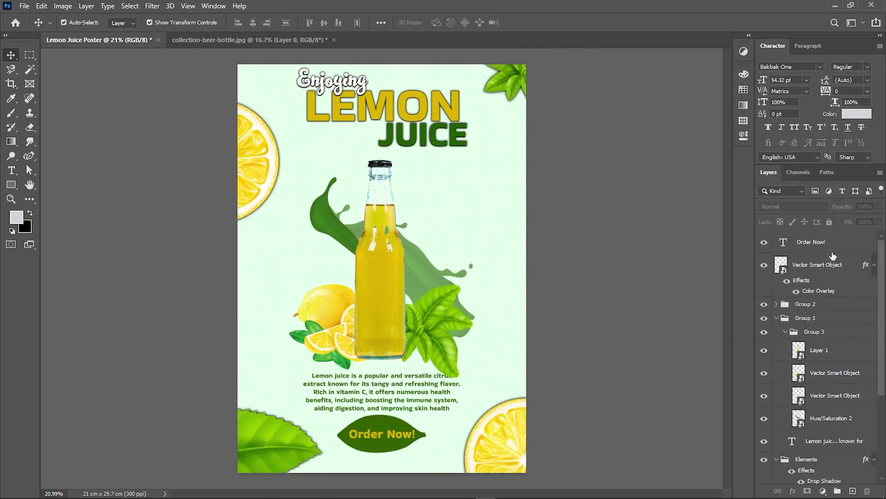
{"action": "left_click", "coordinate": [828, 242]}
- Stamp all visible layers into Layer 2 and bring up the Camera Raw Filter
{"action": "key", "text": "ctrl+shift+alt+e"}
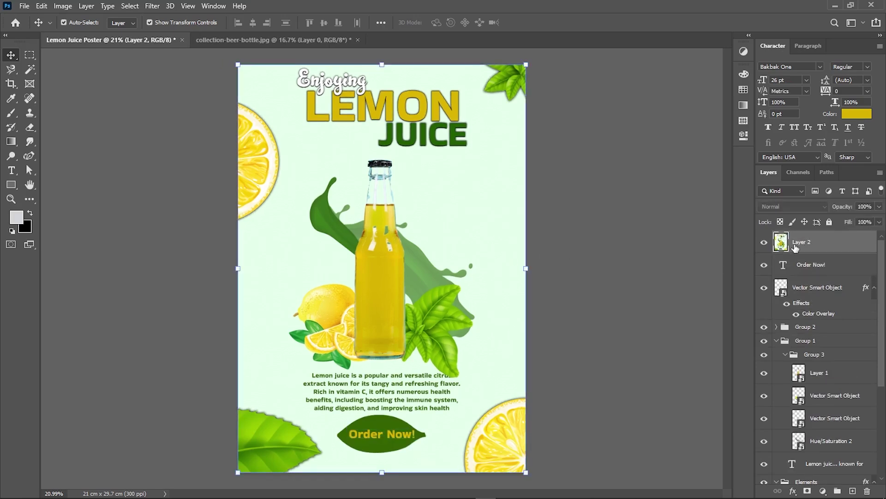
{"action": "left_click", "coordinate": [152, 6]}
{"action": "left_click", "coordinate": [184, 73]}
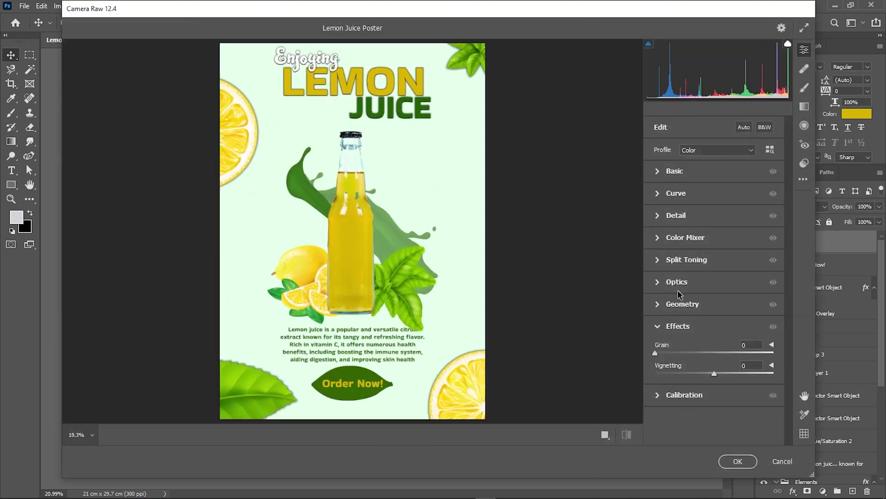
- Grade Layer 2: temperature -5, tint -7, exposure +0.05, contrast +14, highlights +23
{"action": "left_click", "coordinate": [666, 179]}
{"action": "mouse_move", "coordinate": [717, 183]}
{"action": "left_mouse_down"}
{"action": "mouse_move", "coordinate": [705, 202]}
{"action": "mouse_move", "coordinate": [713, 186]}
{"action": "left_mouse_up"}
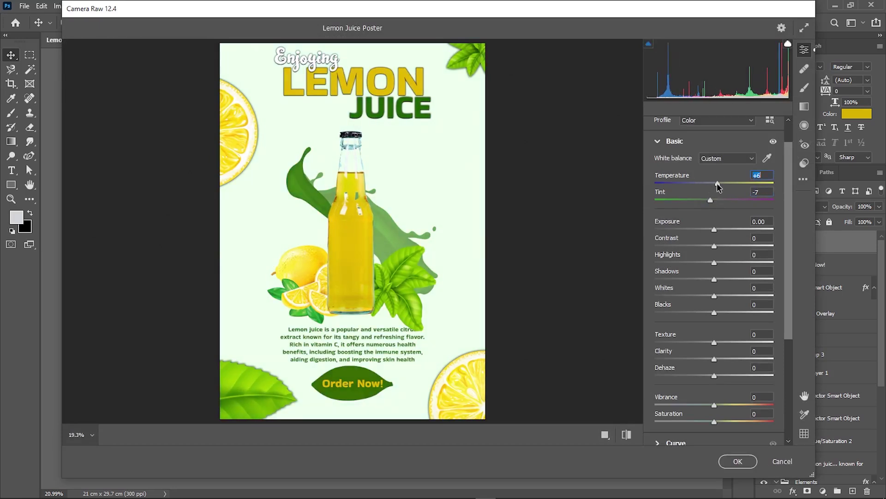
{"action": "mouse_move", "coordinate": [714, 229]}
{"action": "left_mouse_down"}
{"action": "mouse_move", "coordinate": [749, 250]}
{"action": "mouse_move", "coordinate": [724, 255]}
{"action": "mouse_move", "coordinate": [734, 265]}
{"action": "left_mouse_up"}
{"action": "scroll", "coordinate": [734, 284], "scroll_direction": "down", "scroll_amount": 1}
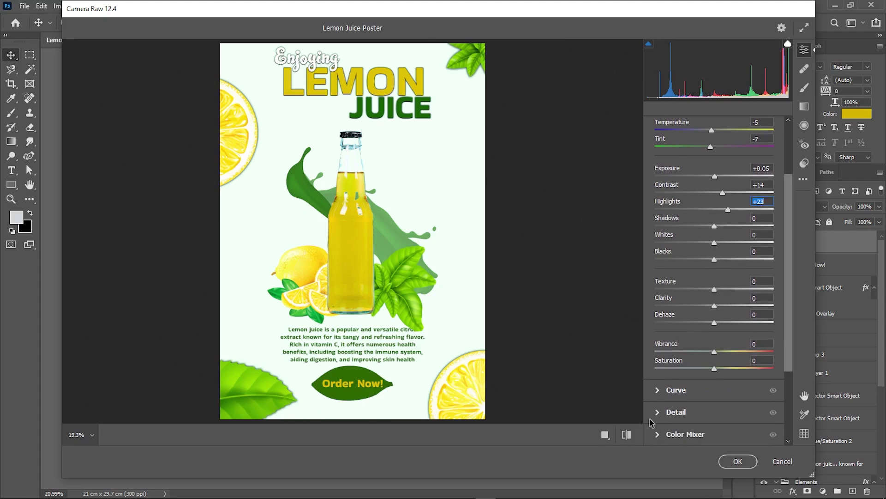
{"action": "left_click", "coordinate": [626, 434]}
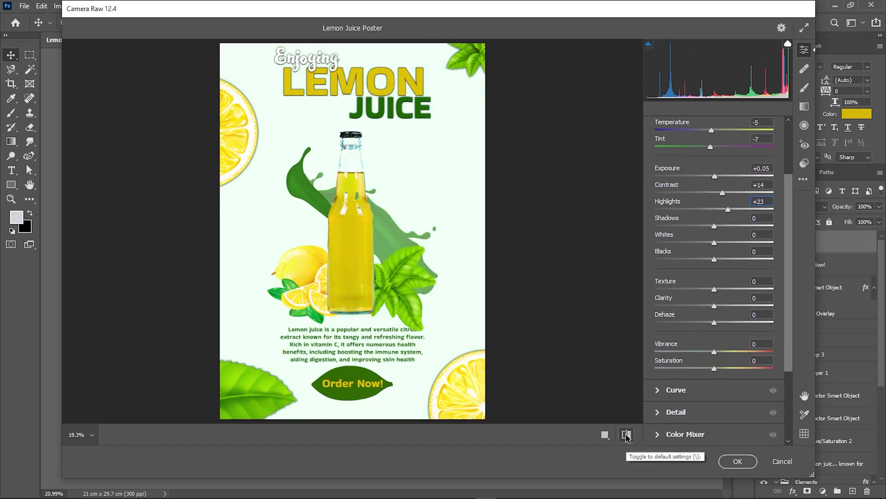
{"action": "left_click", "coordinate": [627, 435]}
{"action": "left_click", "coordinate": [735, 461]}
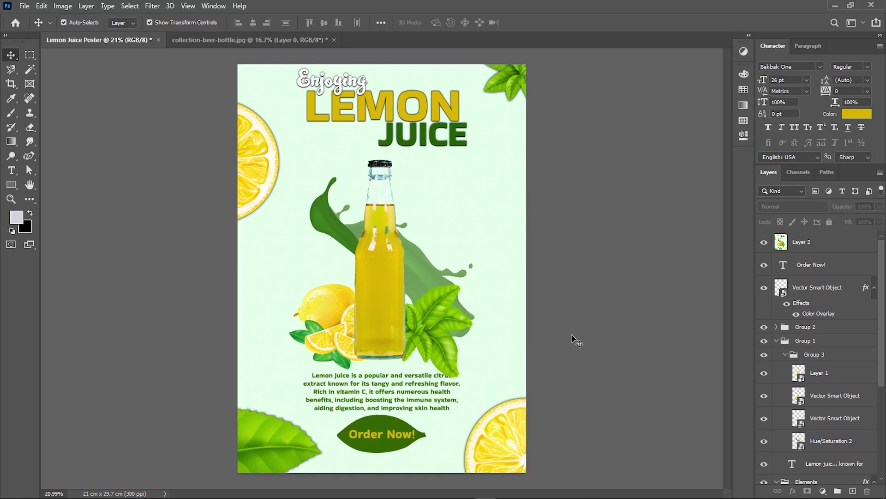
{"action": "scroll", "coordinate": [468, 233], "scroll_direction": "up", "scroll_amount": 2}
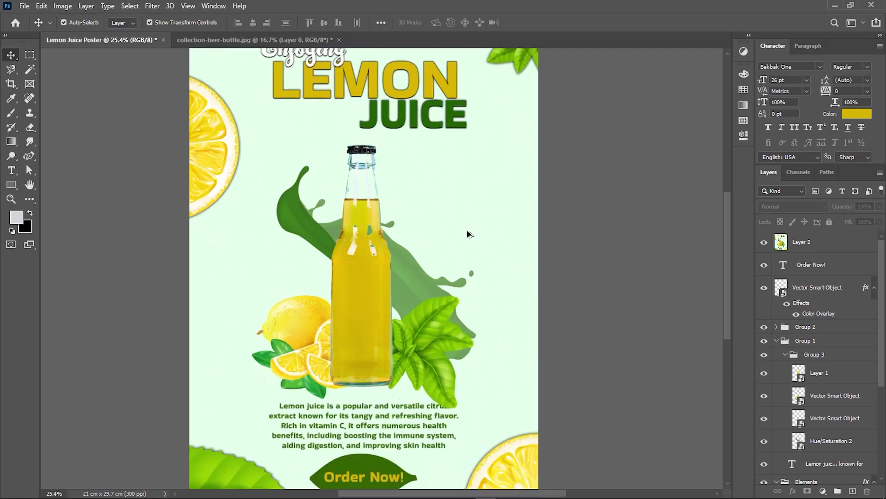